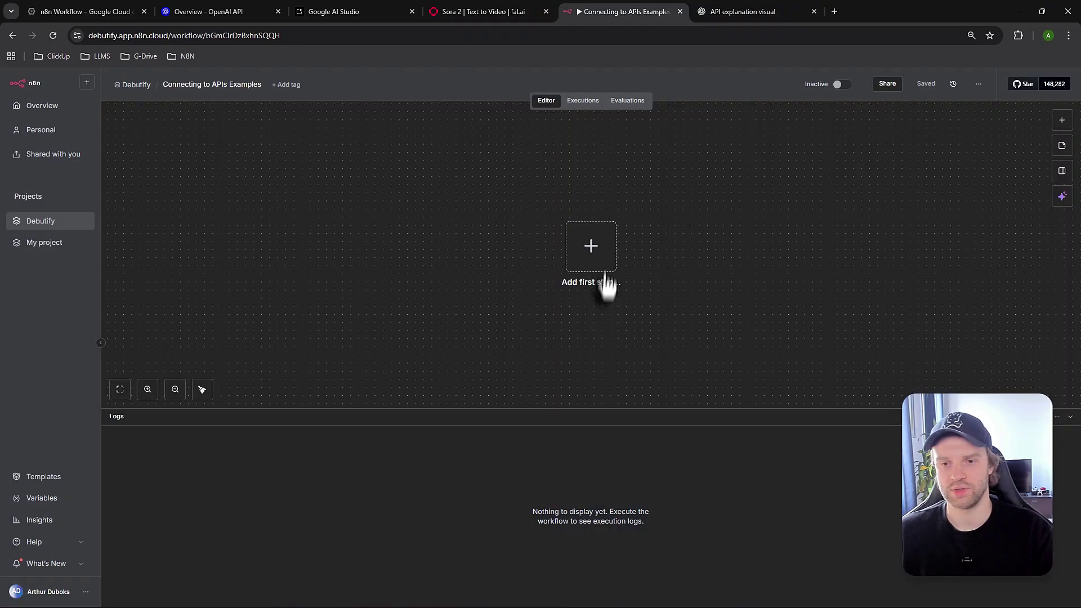
Add an AI Agent node after the chat message trigger
left_click(591, 246)
type("ai agent")
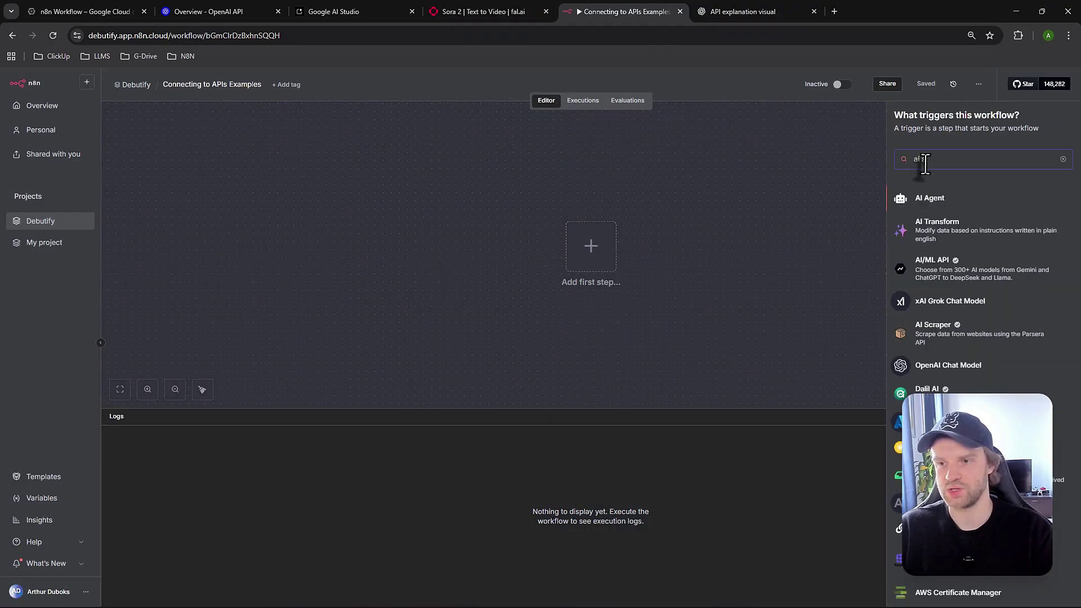
key("Return")
key("Escape")
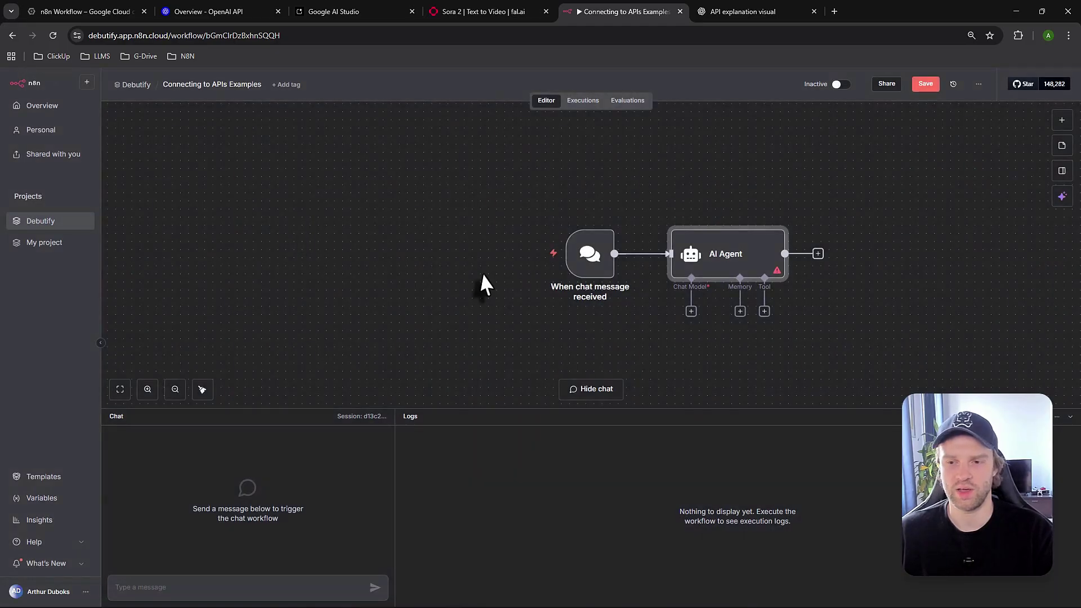
scroll(776, 333, "down", 1)
Attach a Google Drive 'Upload file' tool to the AI Agent
left_click(765, 283)
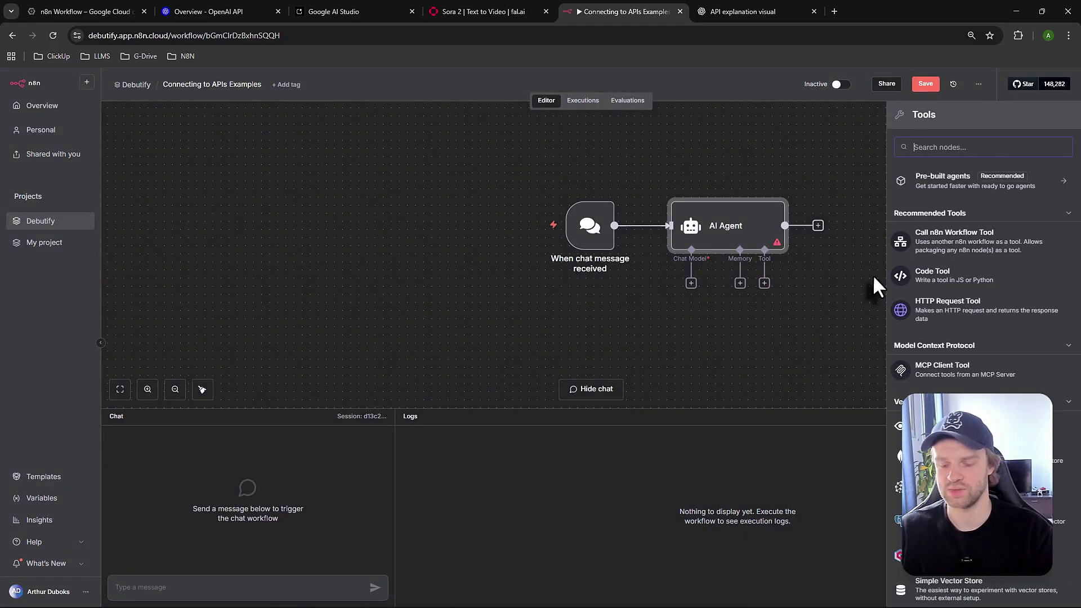
type("gmail")
key("BackSpace")
key("BackSpace")
key("BackSpace")
key("BackSpace")
type("oogle drive")
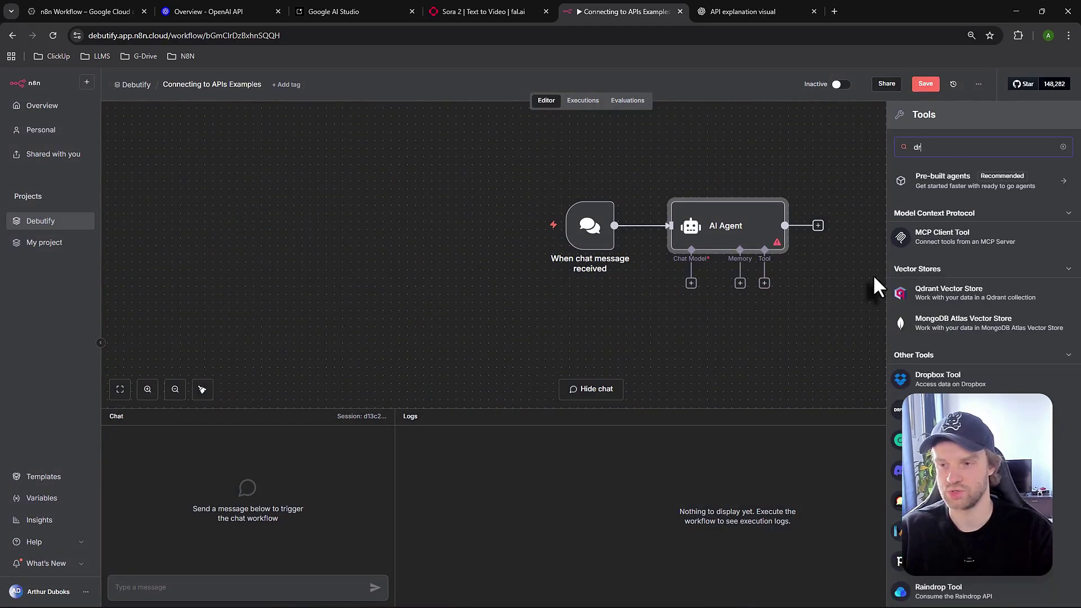
key("Return")
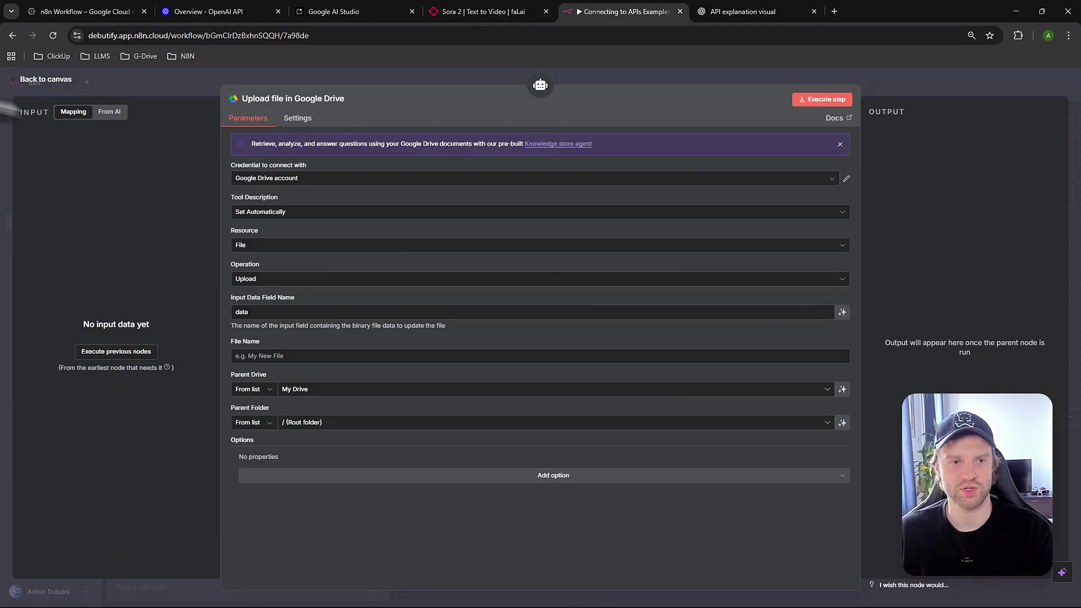
left_click(45, 79)
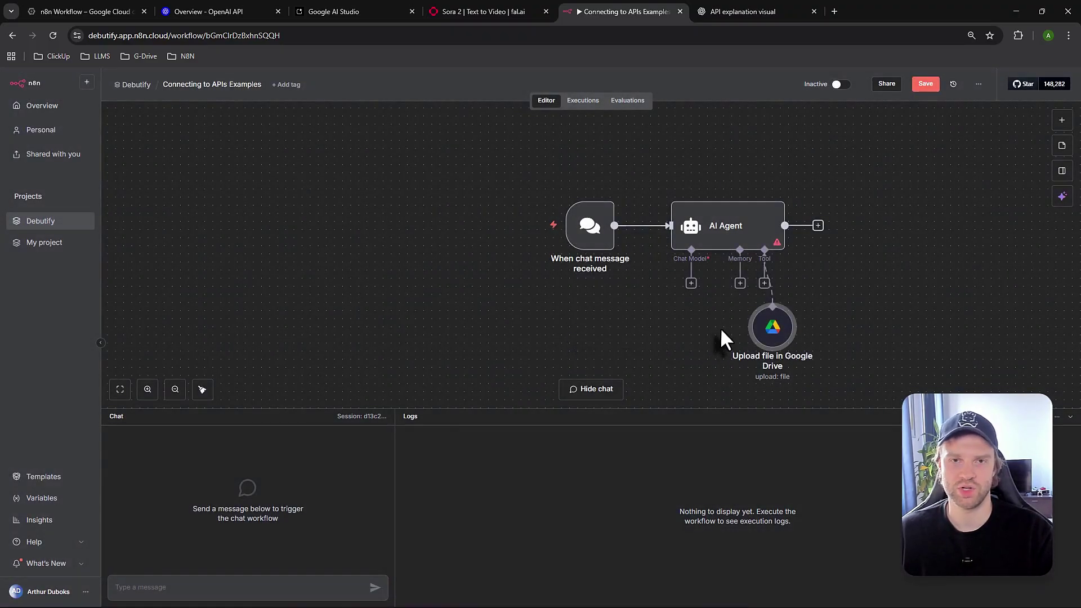
Move the Google Drive tool node further right and open its settings
scroll(810, 303, "down", 1)
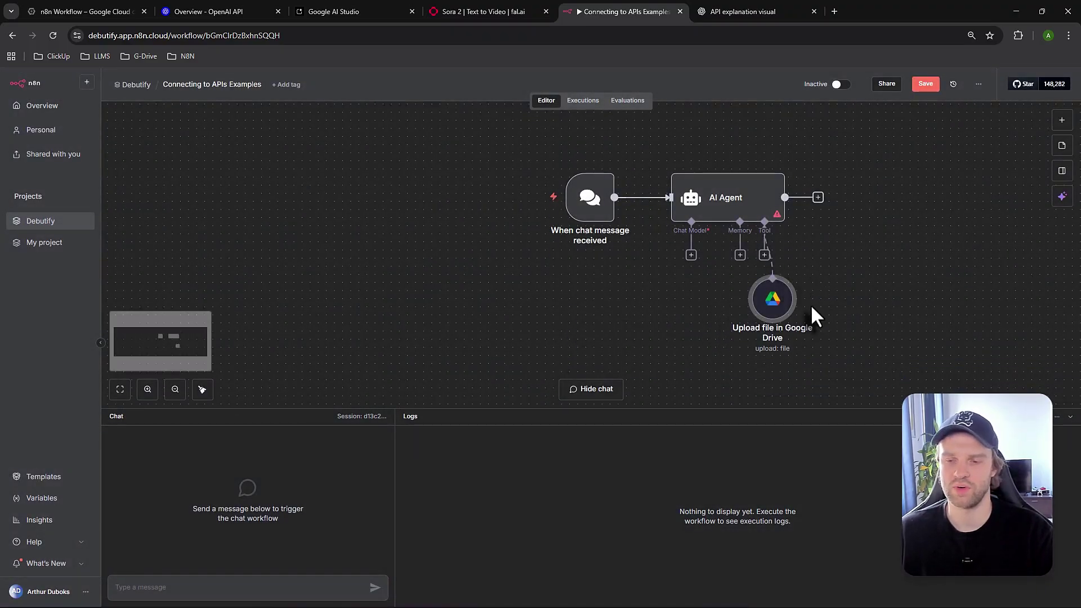
scroll(810, 304, "up", 1)
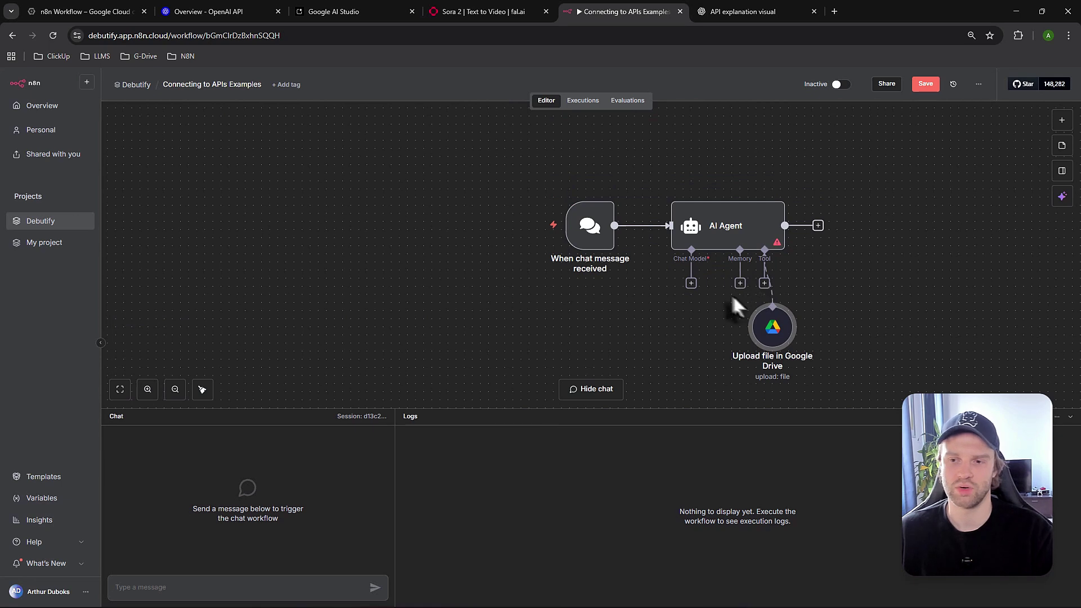
left_click_drag(772, 327, 828, 318)
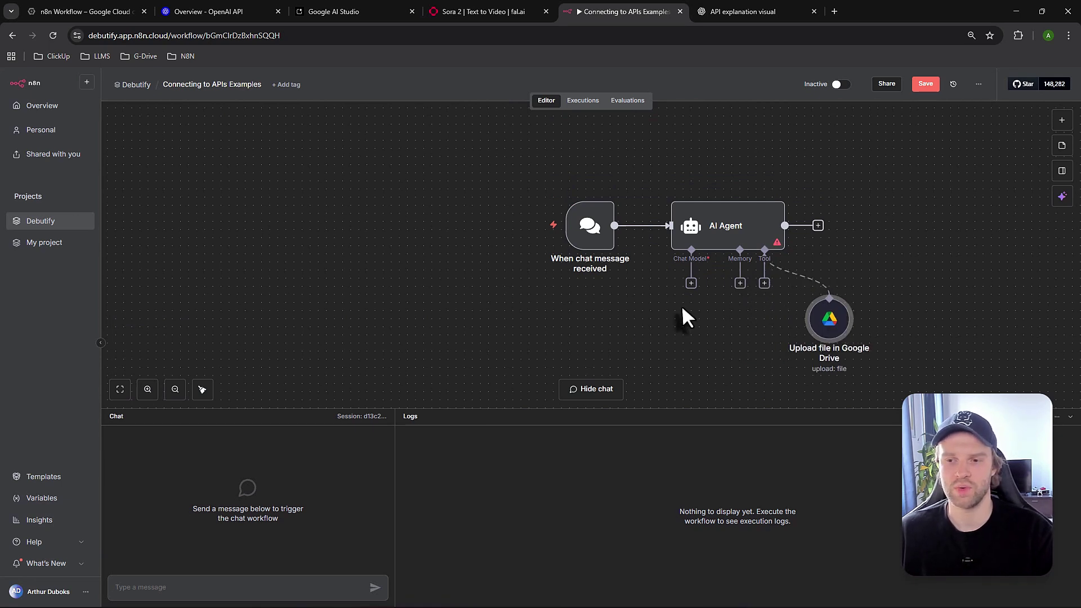
double_click(835, 337)
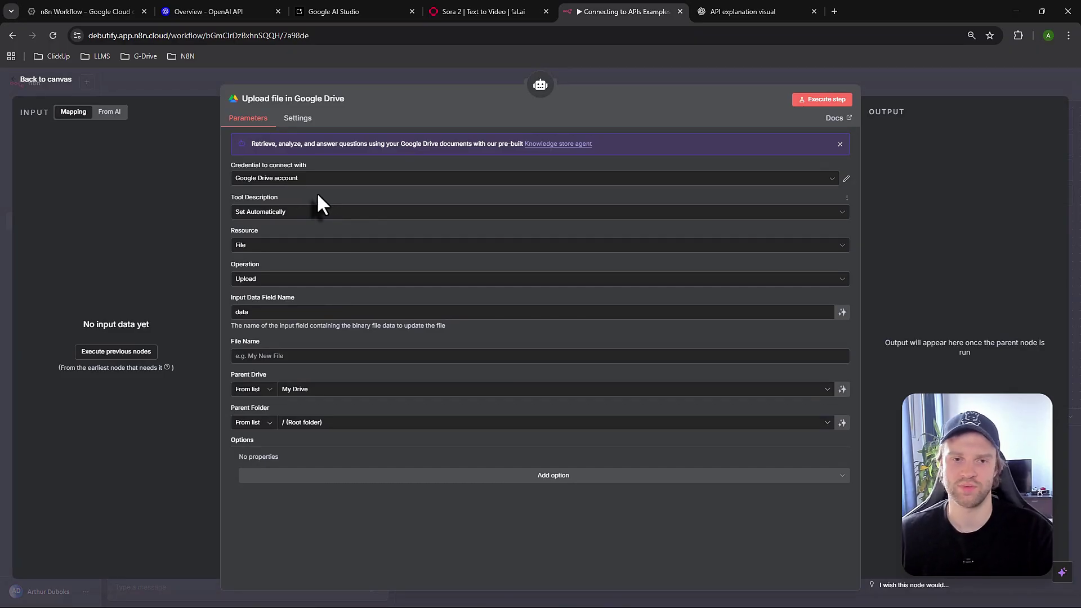
Create a new Google Drive credential and inspect its empty Client ID and Client Secret fields
left_click(383, 178)
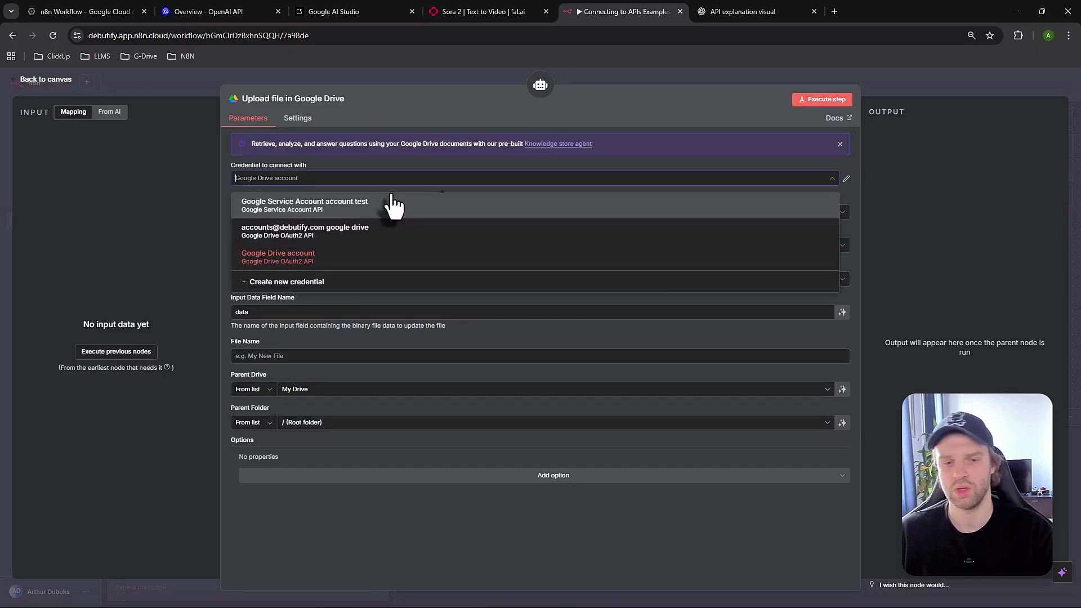
left_click(307, 283)
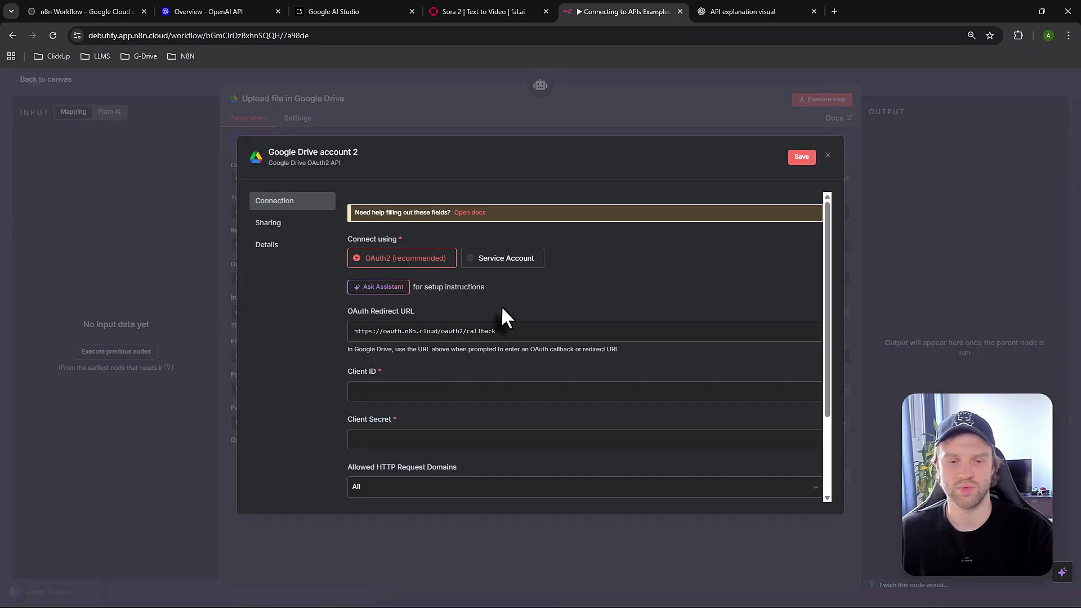
left_click(422, 391)
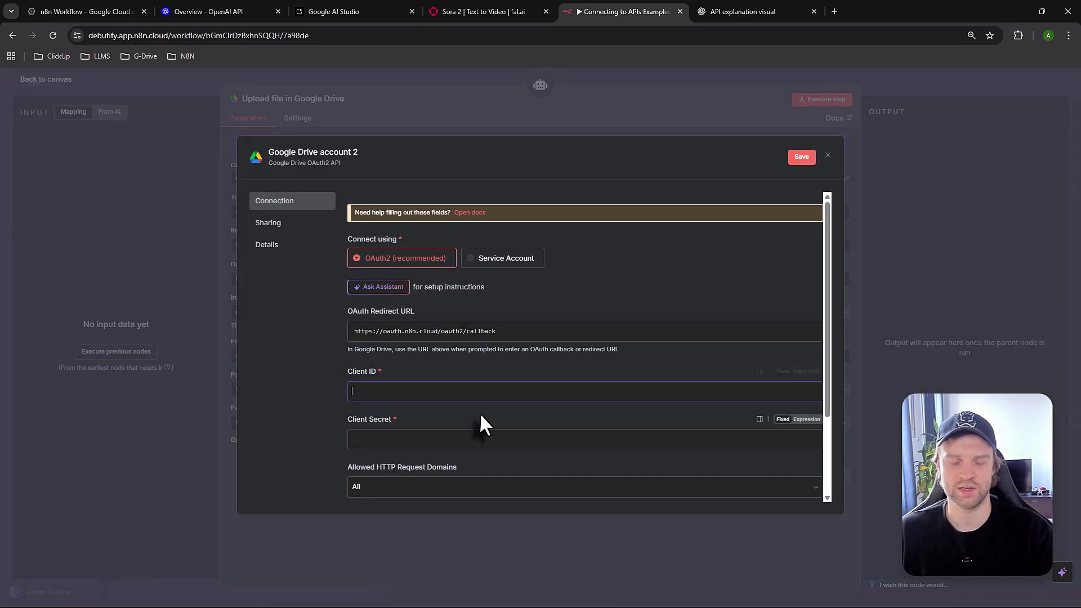
left_click(422, 442)
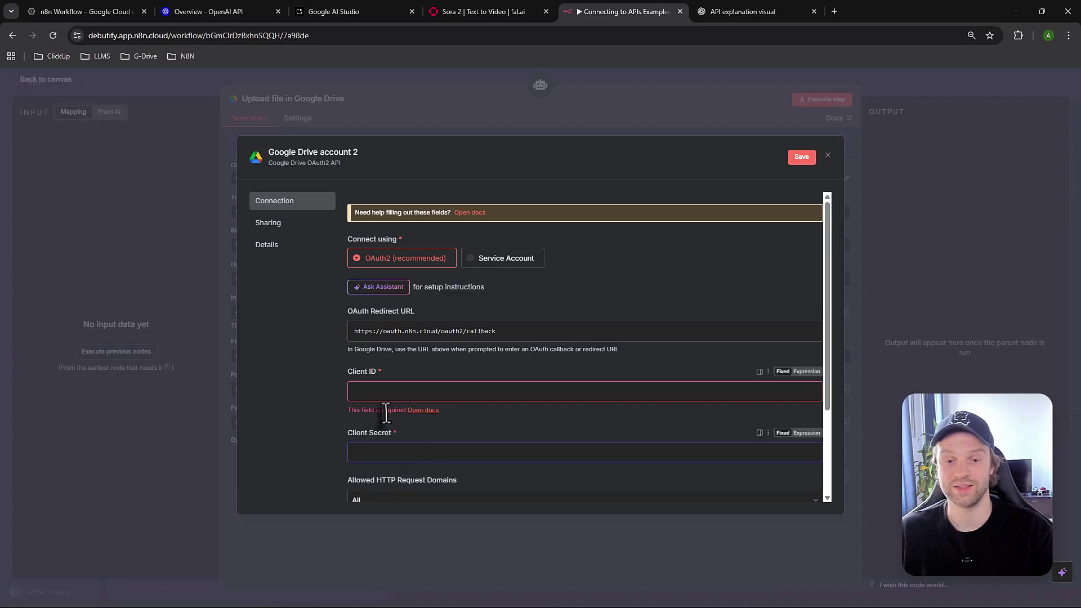
left_click(331, 448)
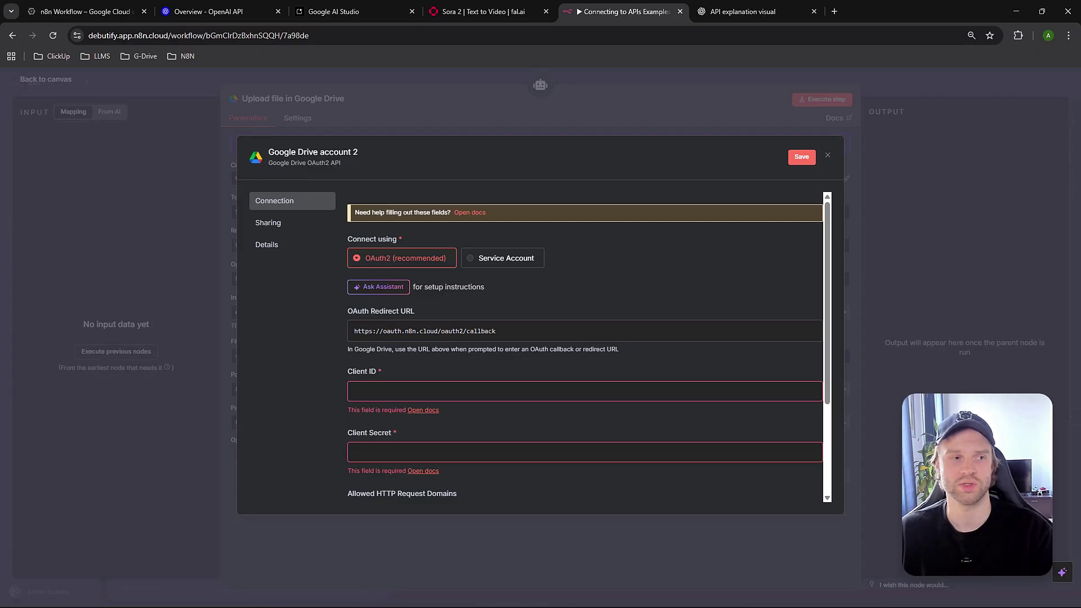
key("ctrl+1")
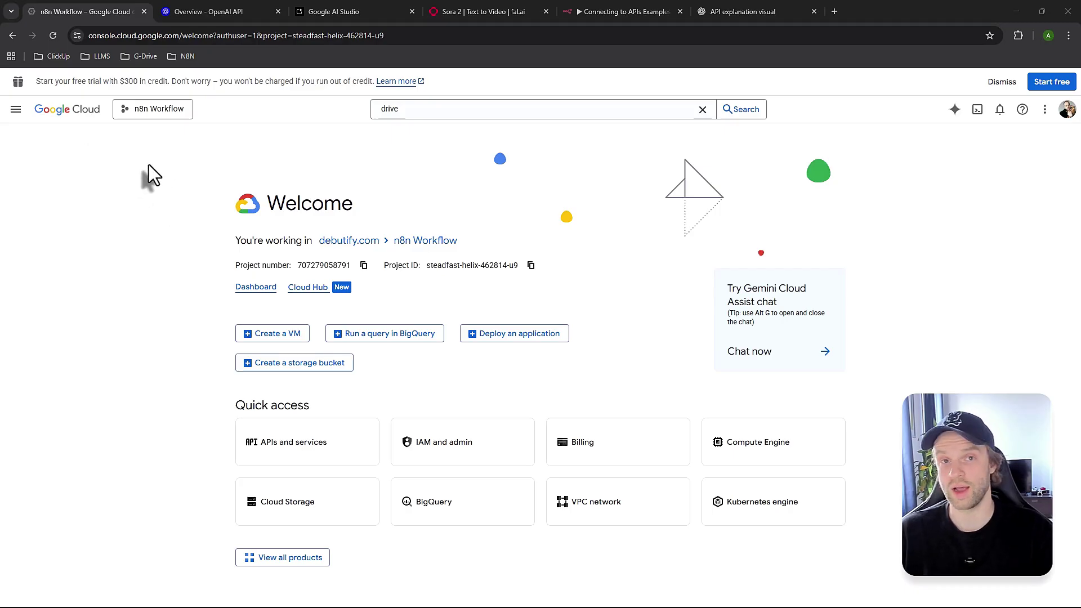
Select the n8n Workflow project and go to APIs and services > Library
left_click(146, 113)
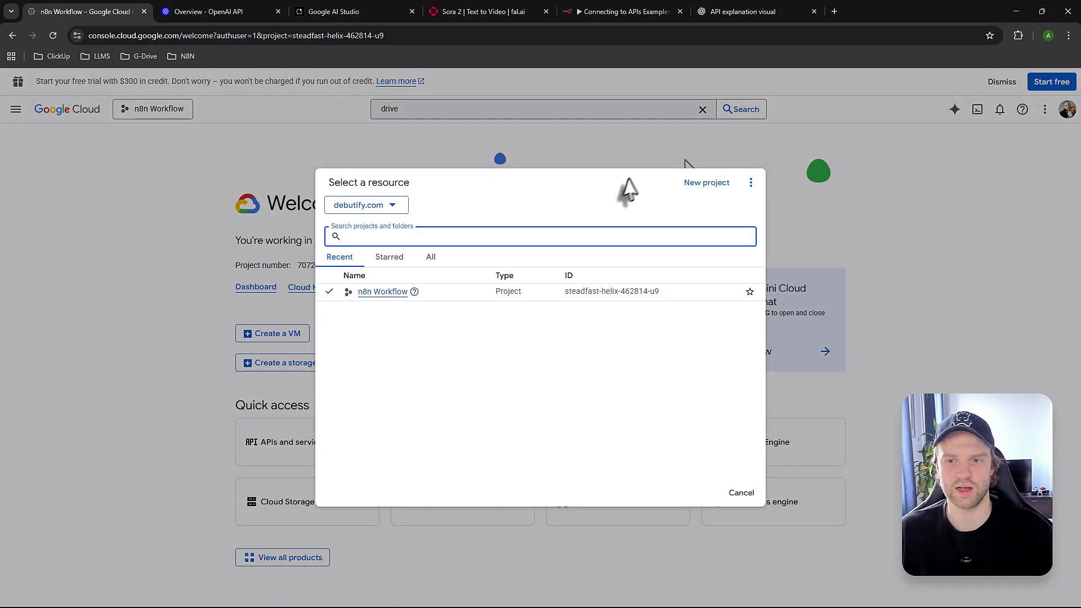
left_click(704, 183)
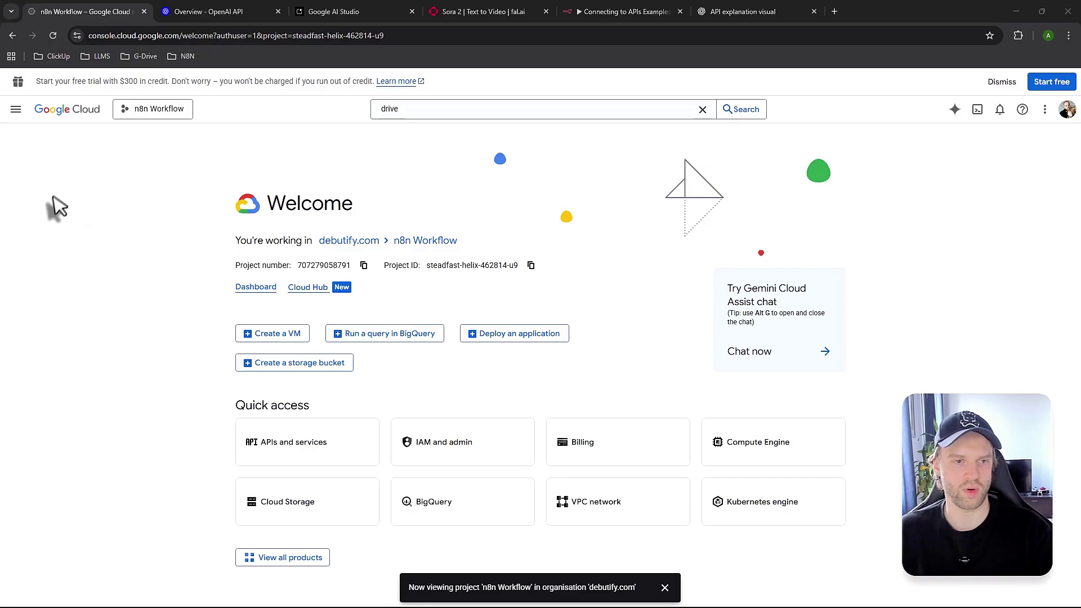
left_click(16, 108)
mouse_move(141, 284)
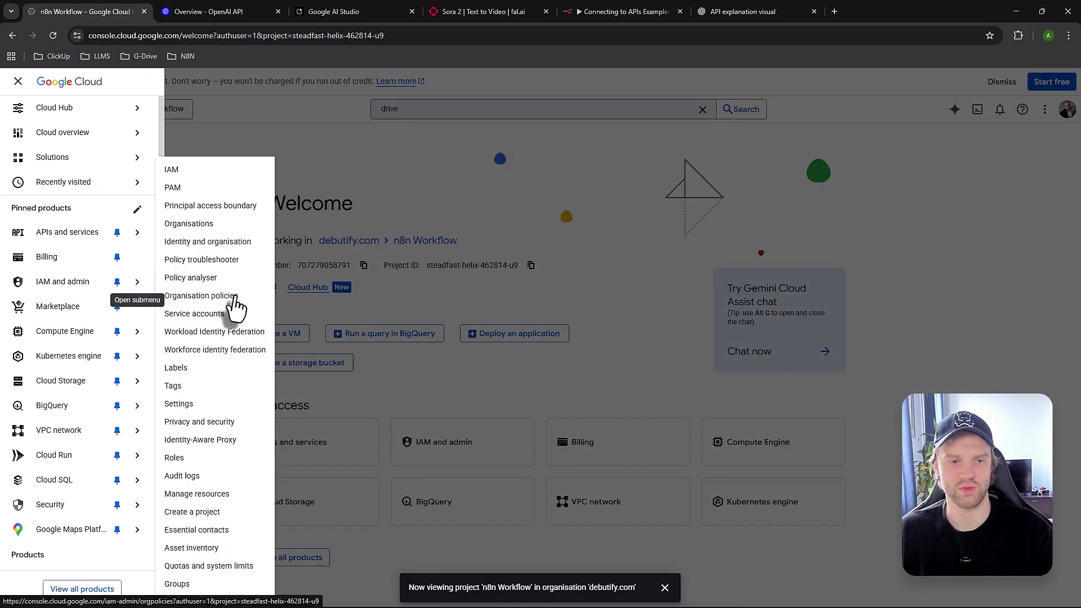
mouse_move(65, 233)
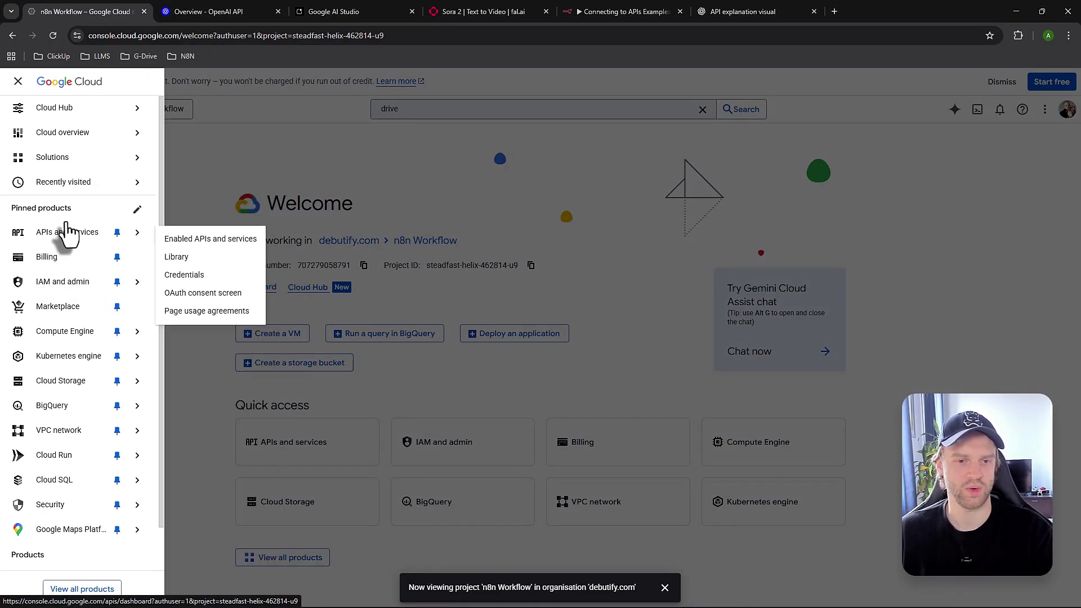
left_click(200, 259)
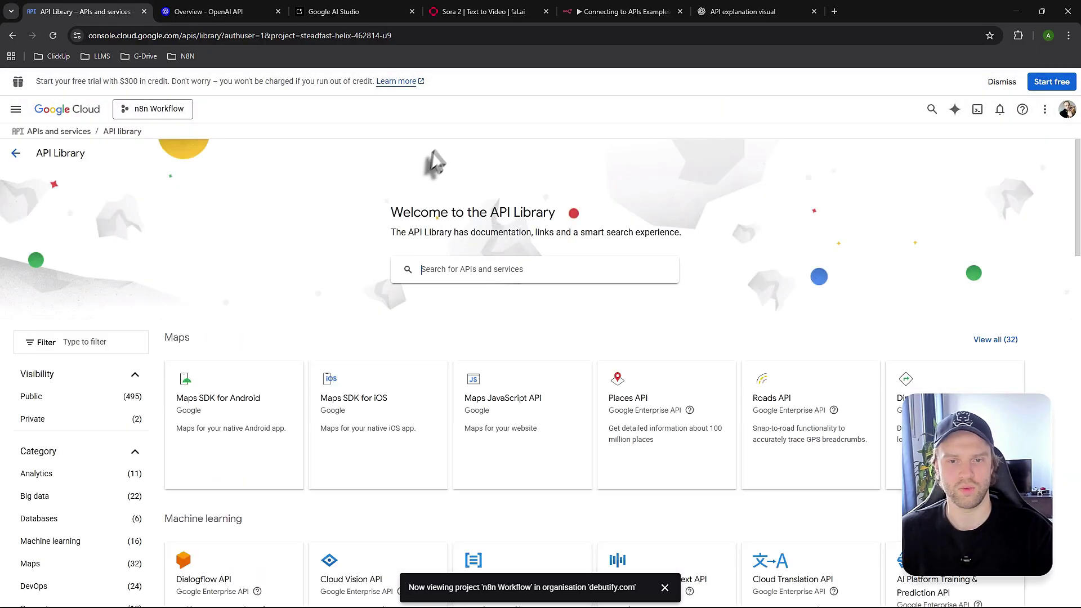
Search the API library for 'drive' and view the Google Drive API details
left_click(465, 270)
type("drive")
key("Return")
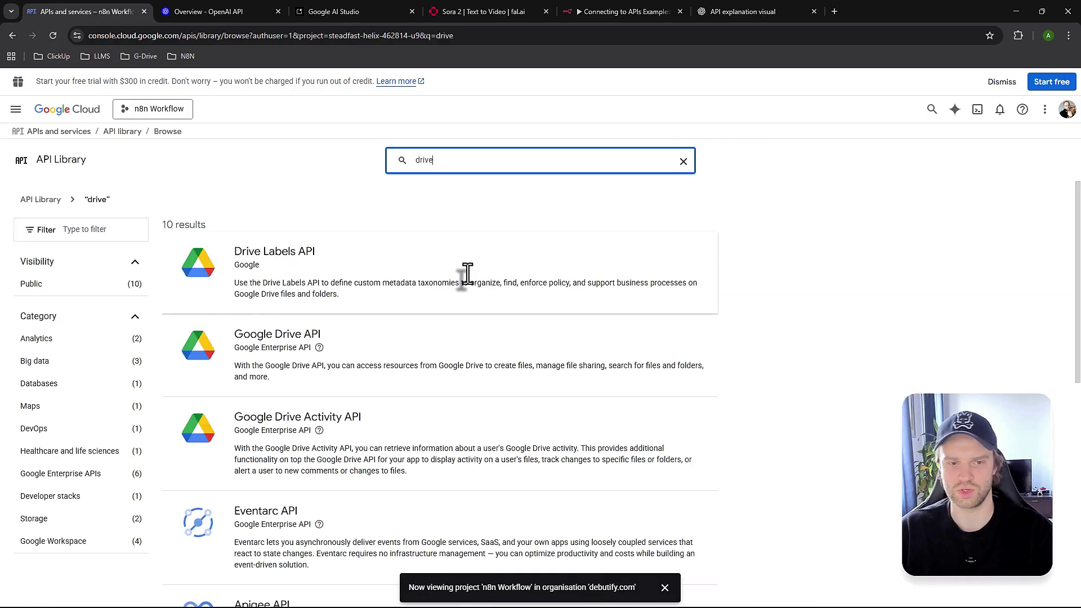
mouse_move(325, 349)
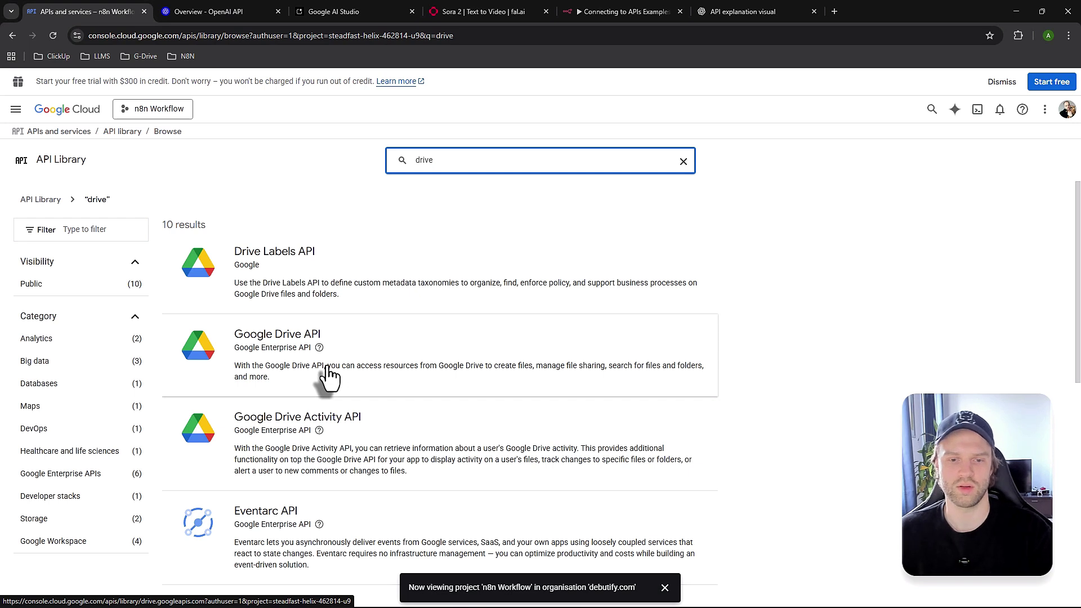
left_click(377, 366)
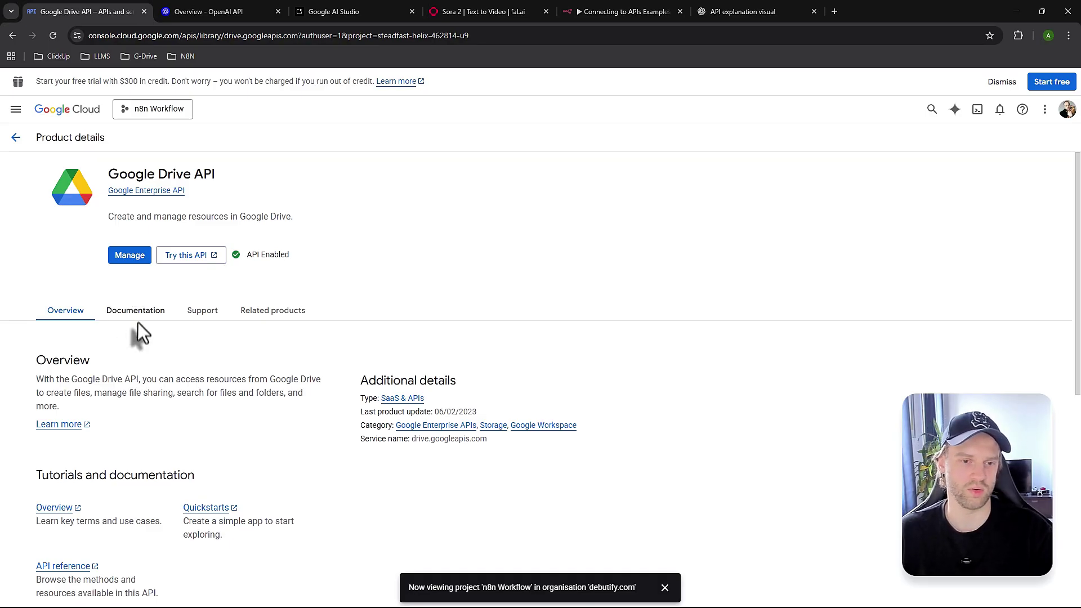
From the Google Drive API's credentials, start creating a new OAuth client ID
left_click(130, 256)
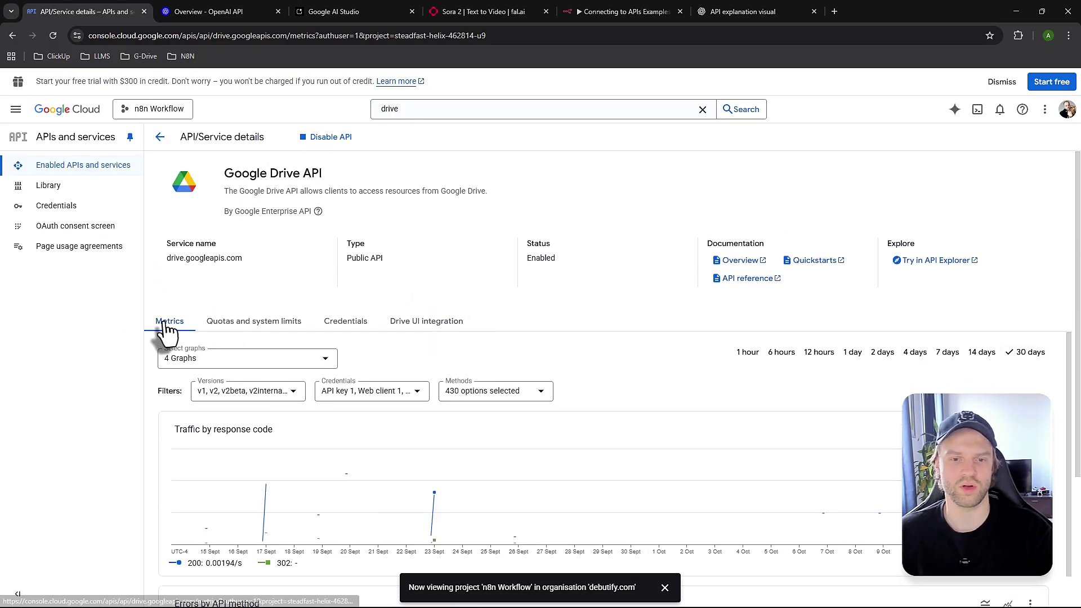
left_click(352, 325)
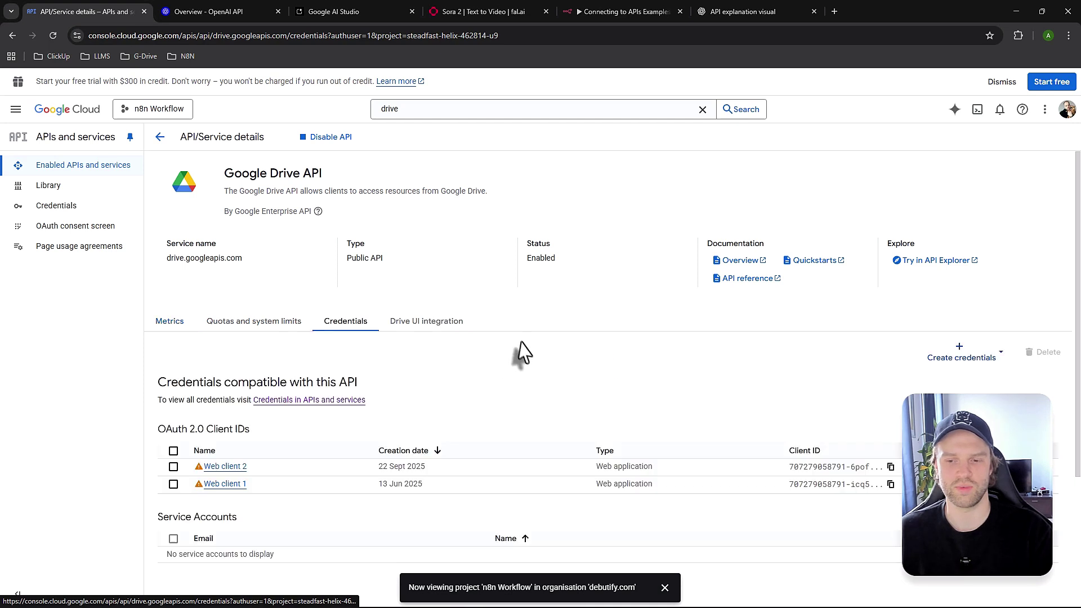
scroll(529, 371, "down", 2)
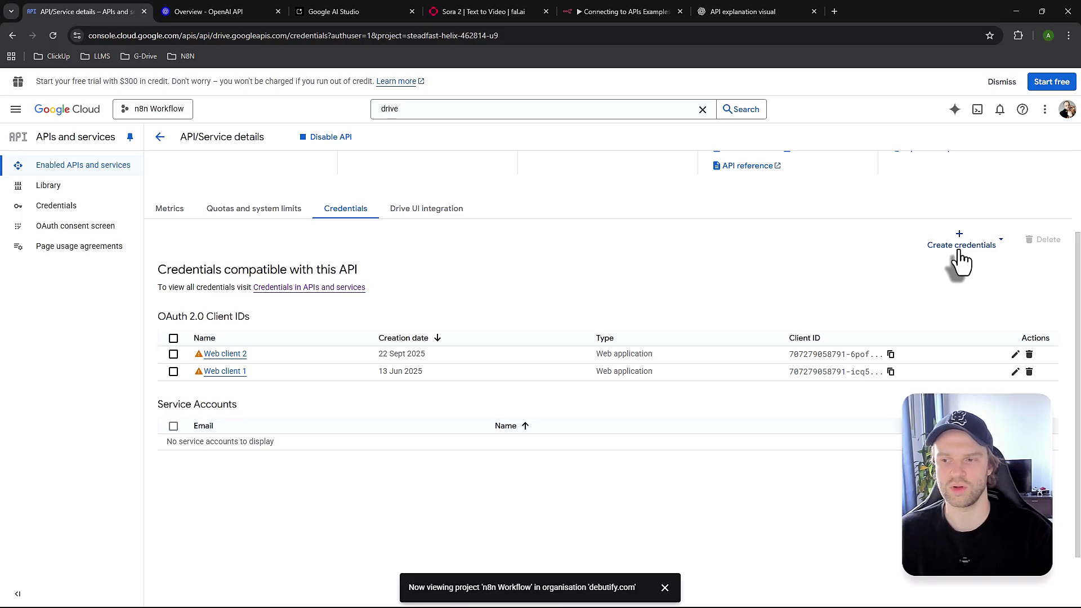
left_click(961, 246)
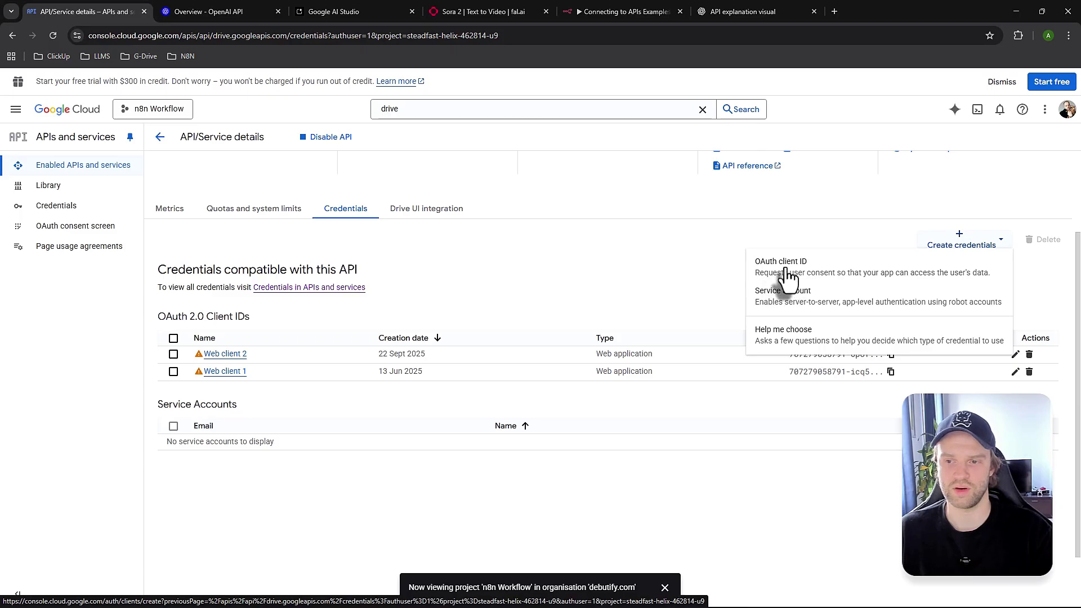
left_click(813, 279)
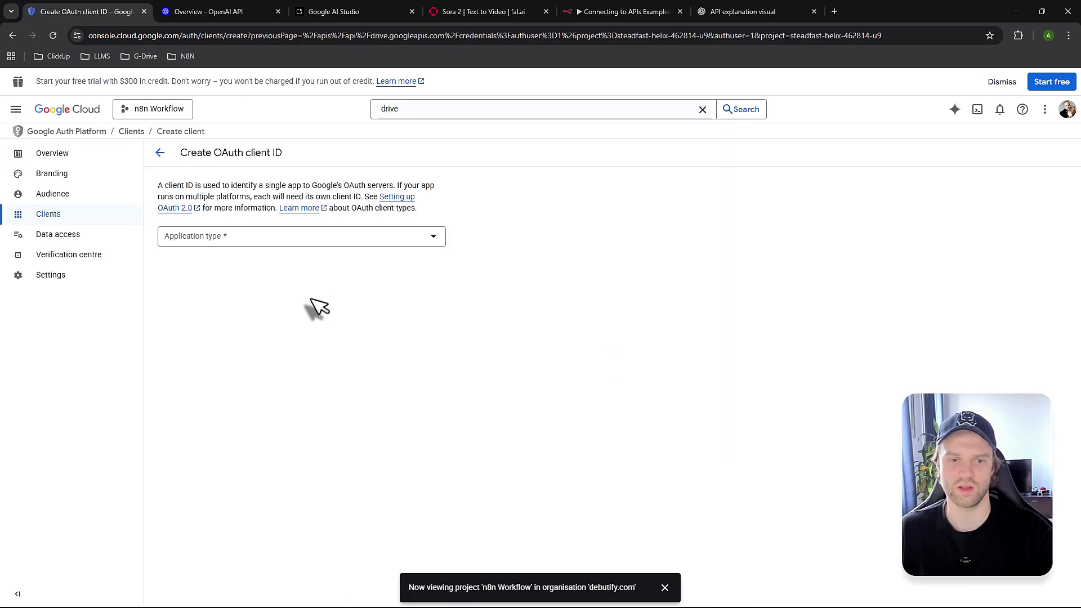
Make it a Web application client named n8n with an empty redirect URI entry
left_click(297, 248)
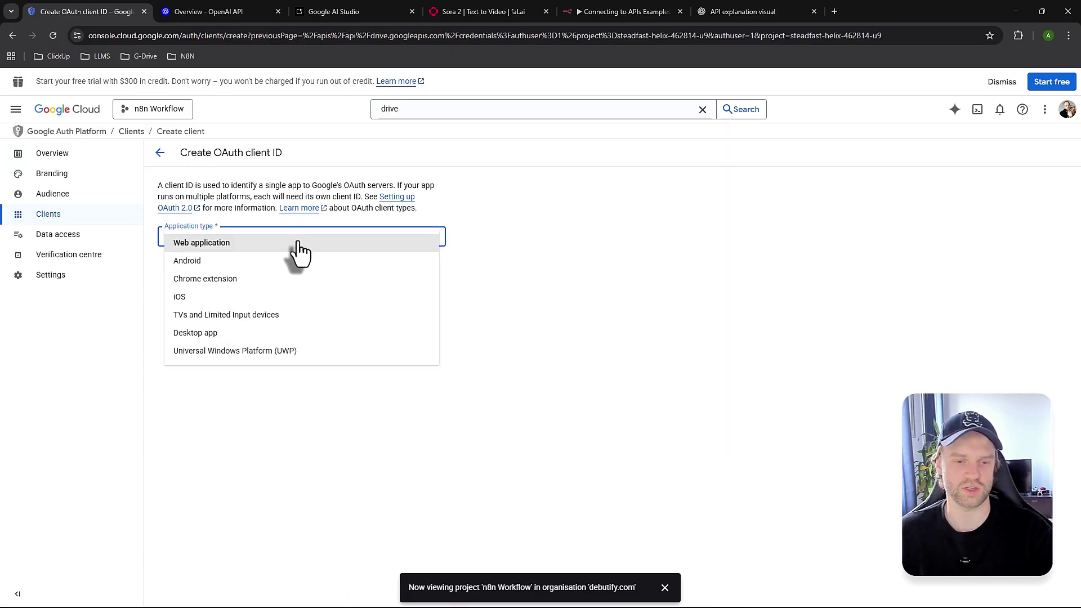
left_click(300, 250)
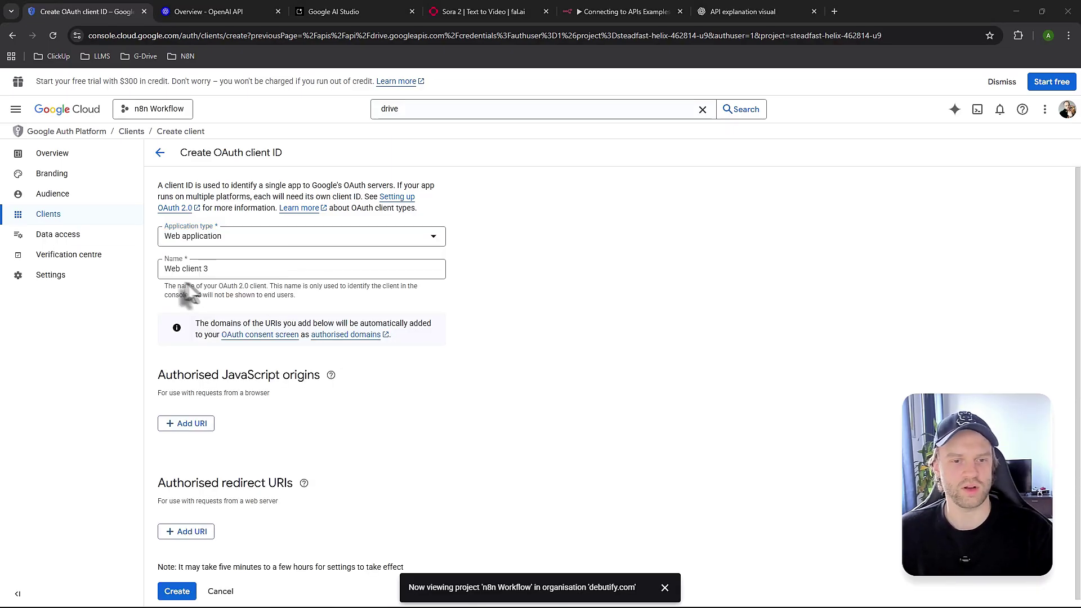
left_click_drag(211, 270, 161, 270)
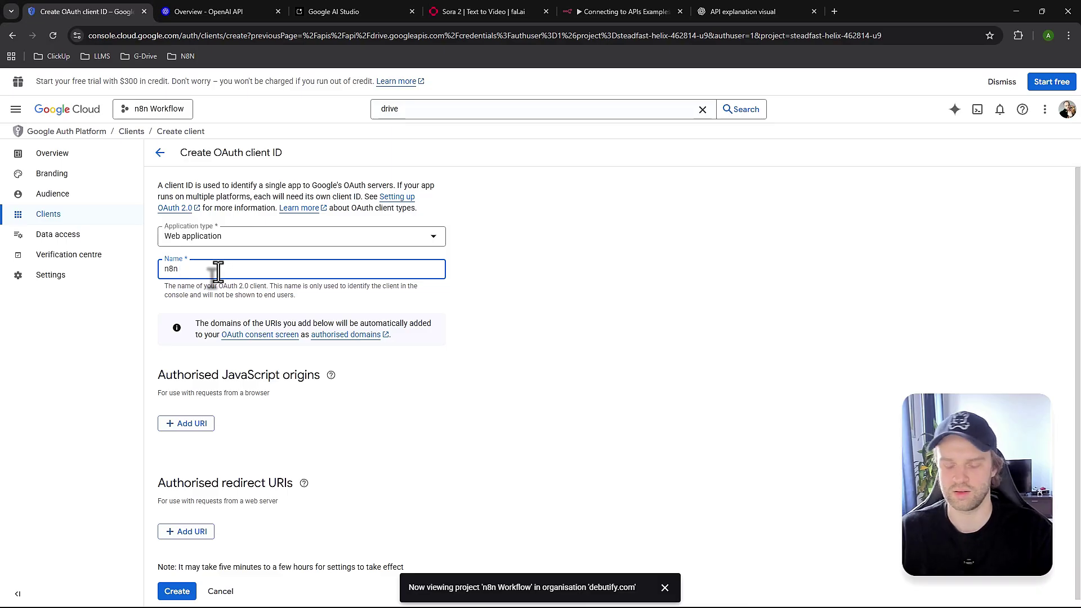
scroll(232, 461, "down", 1)
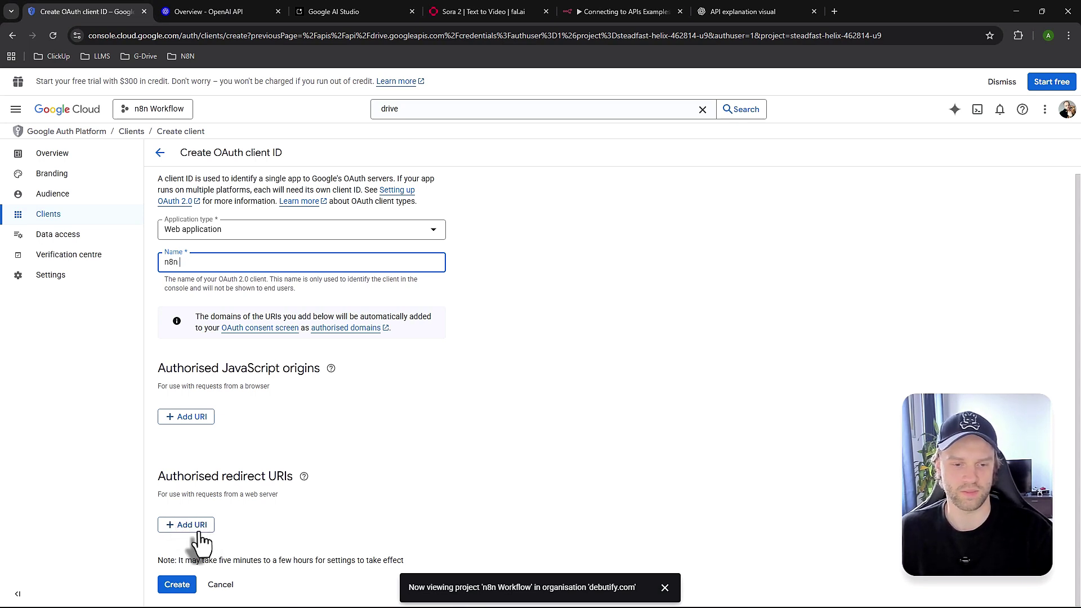
left_click(196, 529)
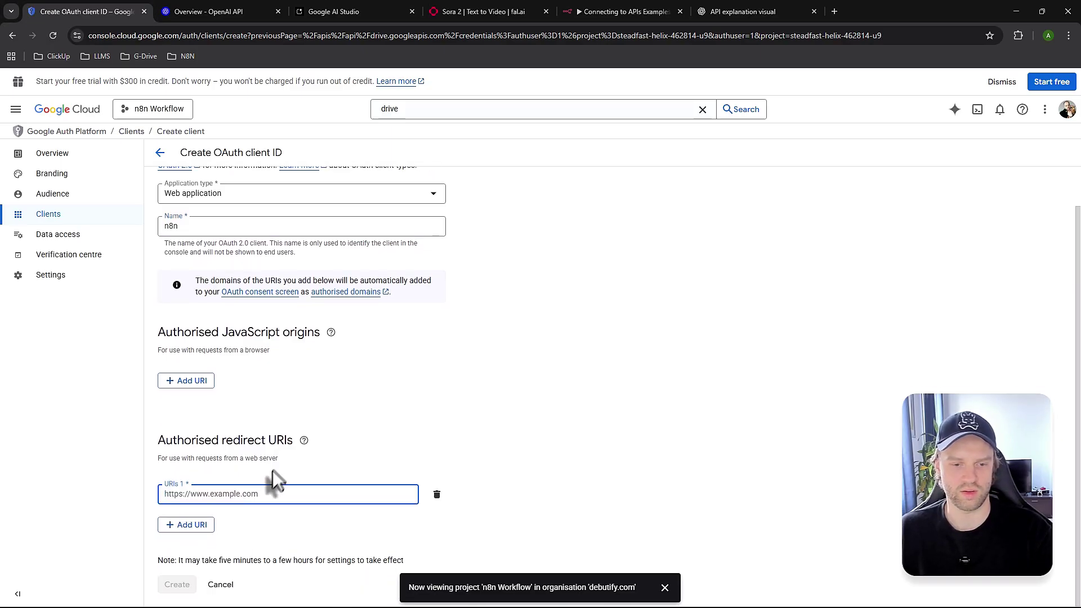
left_click(579, 9)
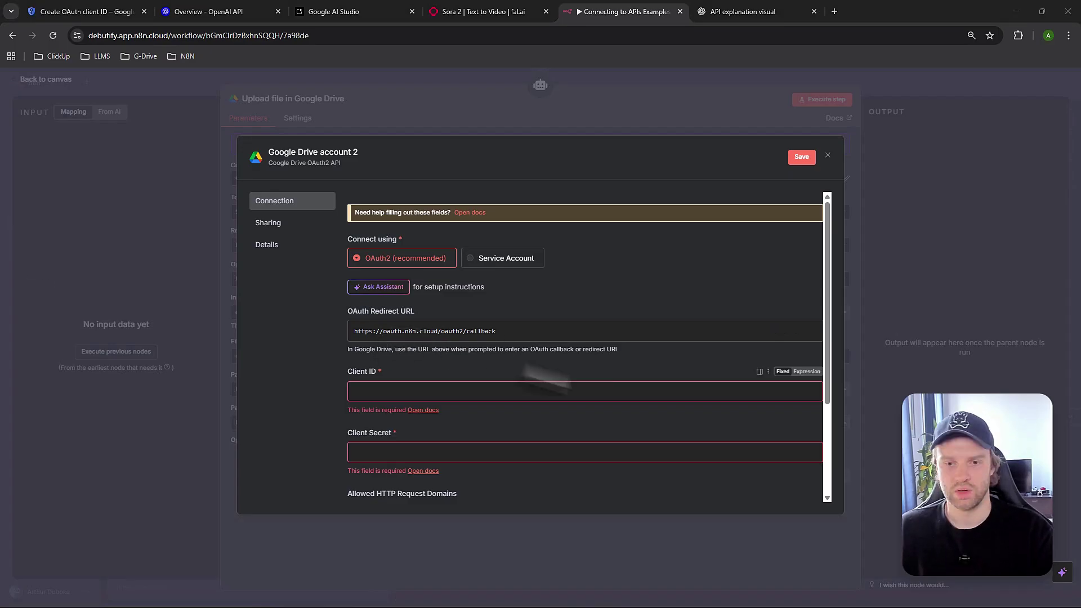
left_click(473, 336)
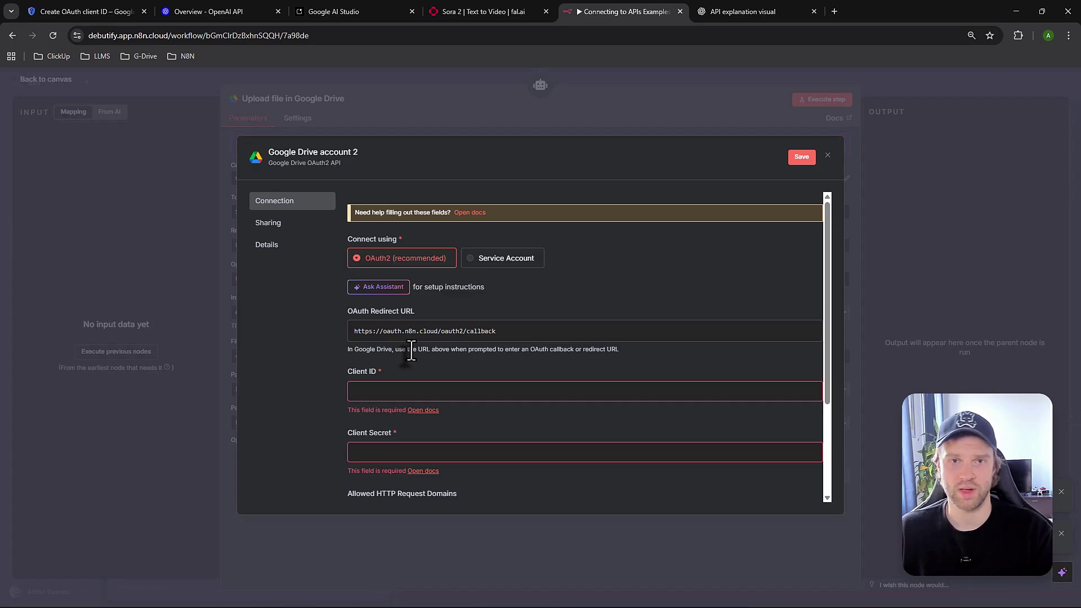
left_click(84, 12)
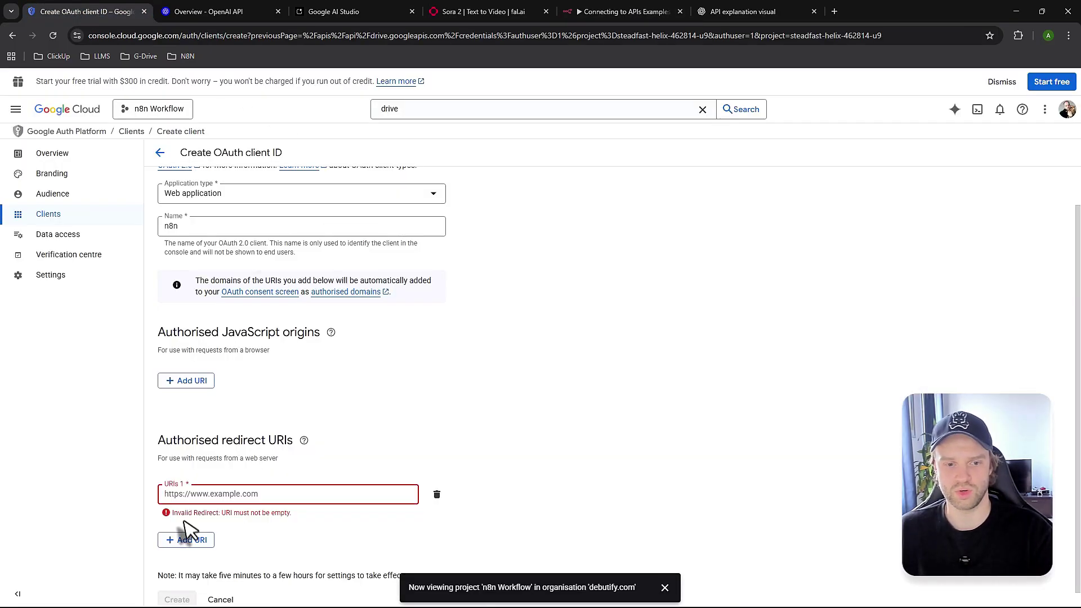
left_click(224, 488)
type("https://oauth.n8n.cloud/oauth2/callback")
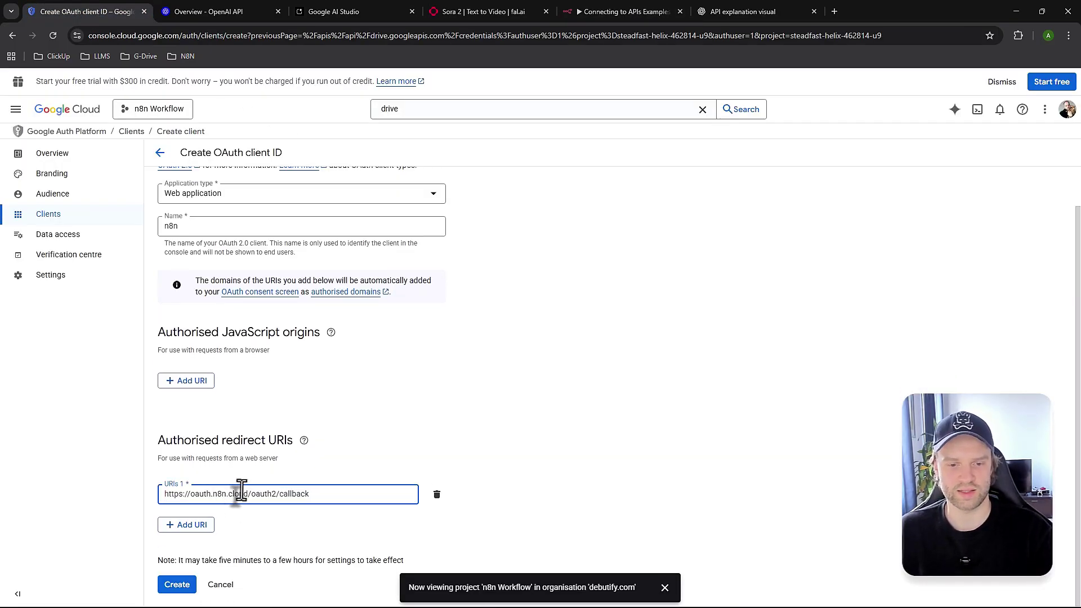
double_click(280, 440)
left_click(266, 459)
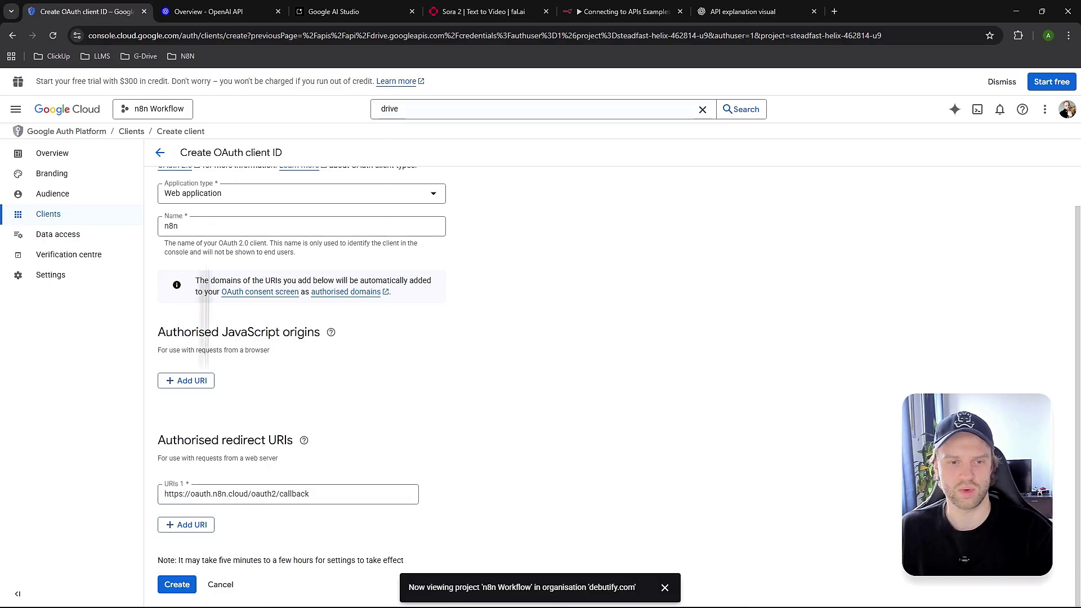
Create the n8n OAuth client and review its issued client ID and secret
left_click(174, 587)
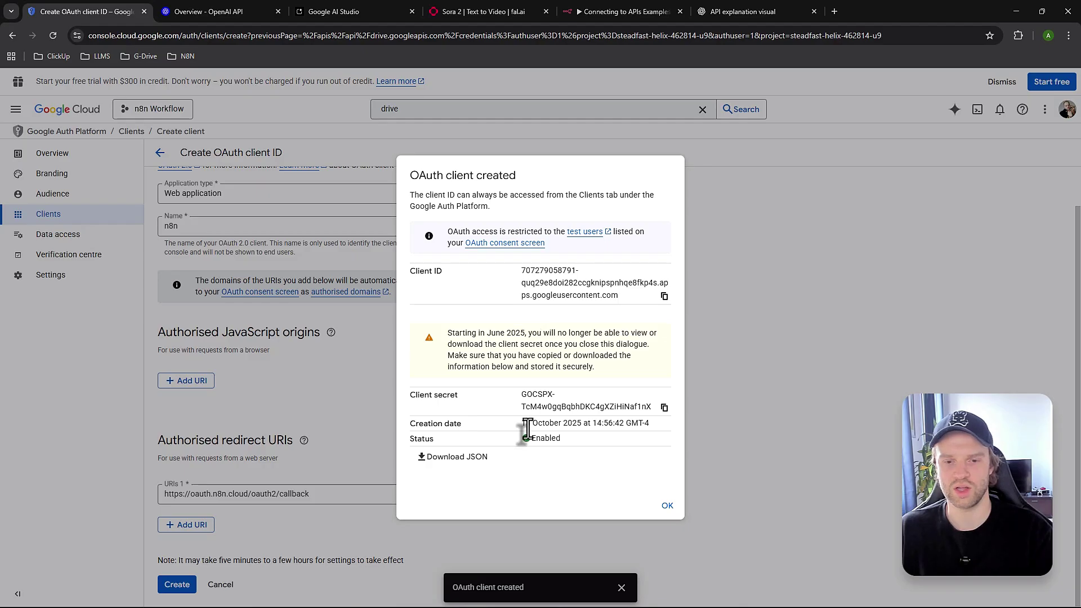
left_click_drag(522, 394, 650, 409)
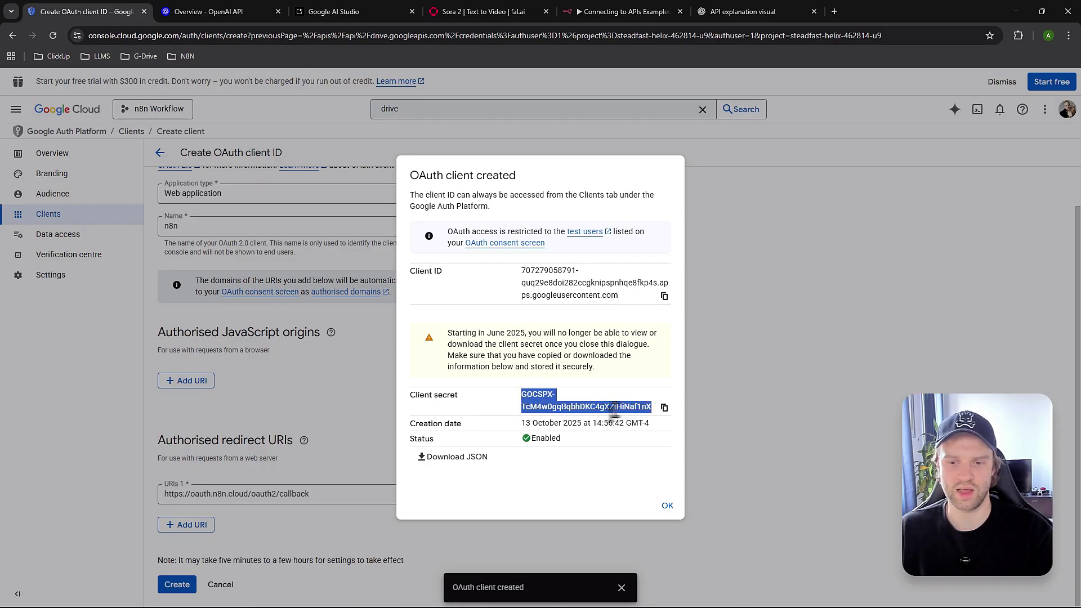
left_click(599, 417)
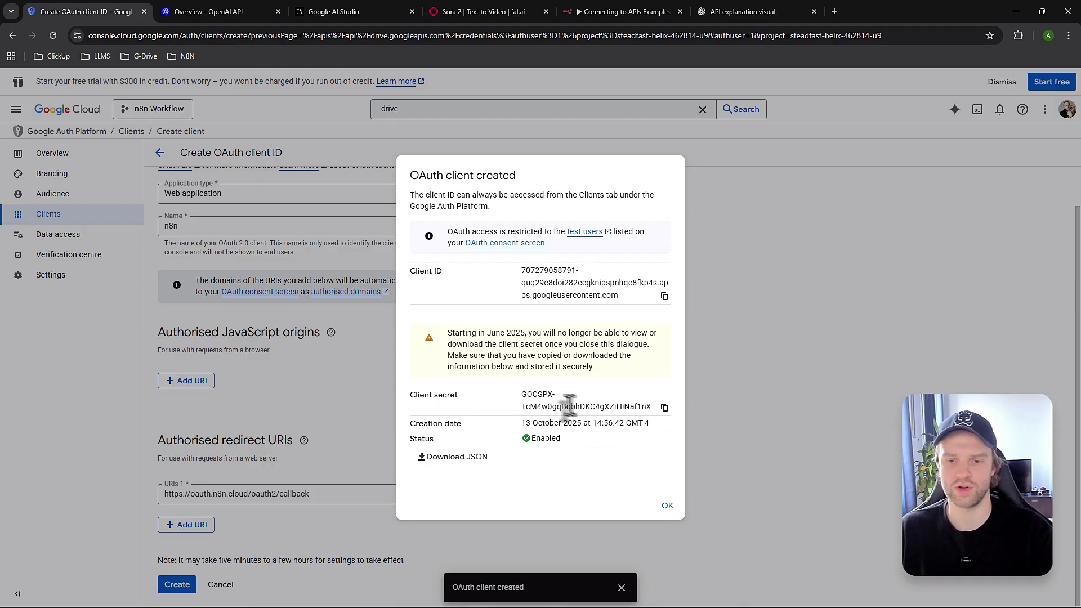
left_click_drag(522, 397, 633, 416)
left_click(597, 428)
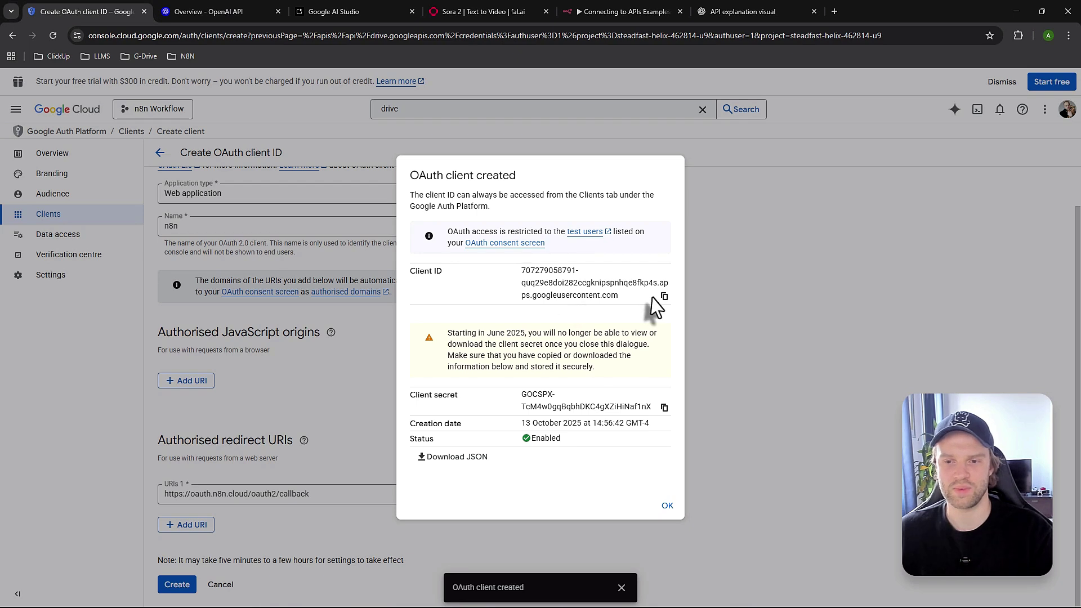
left_click(587, 12)
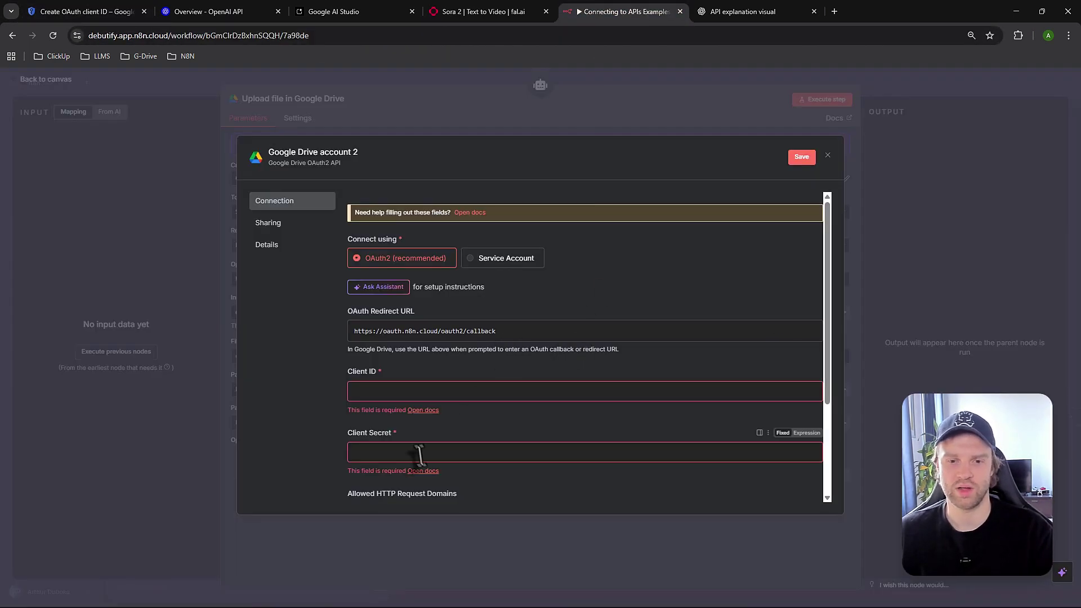
Paste the Google Cloud client ID and client secret into n8n's credential fields
left_click(403, 392)
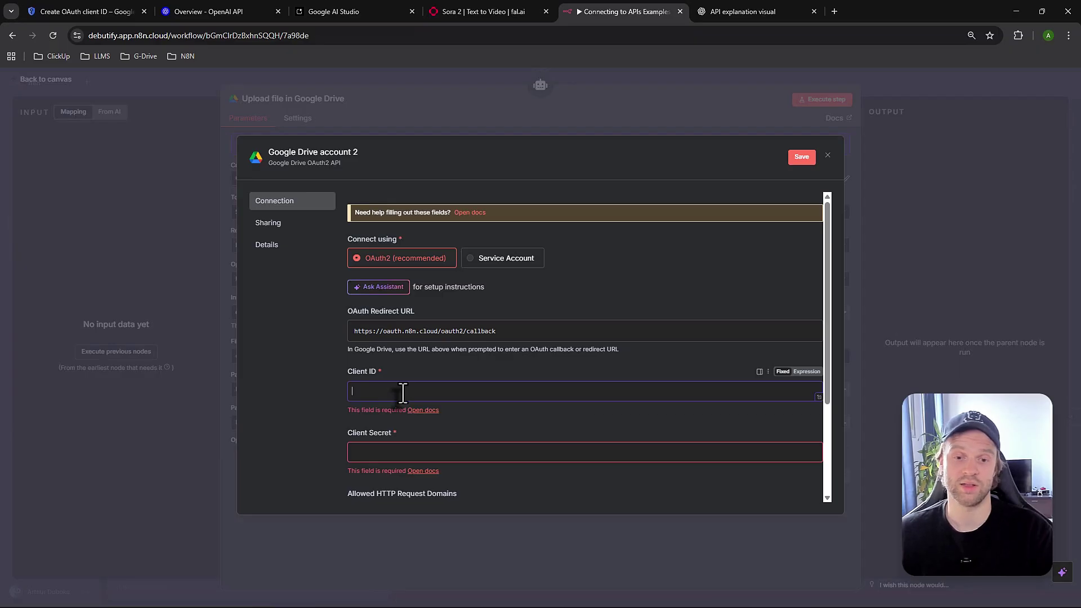
key("ctrl+v")
left_click(112, 11)
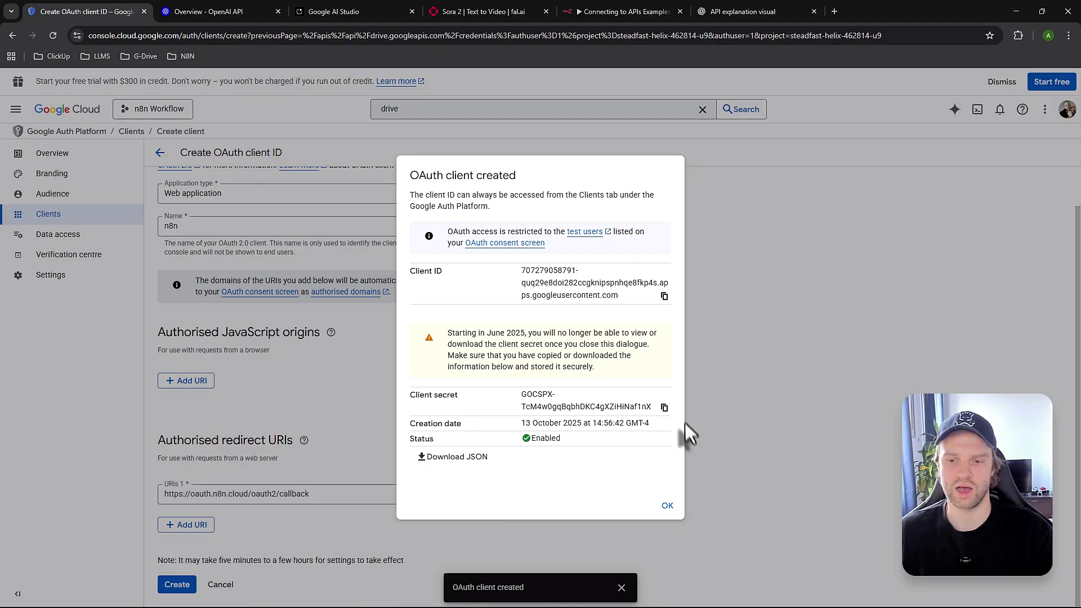
left_click(664, 407)
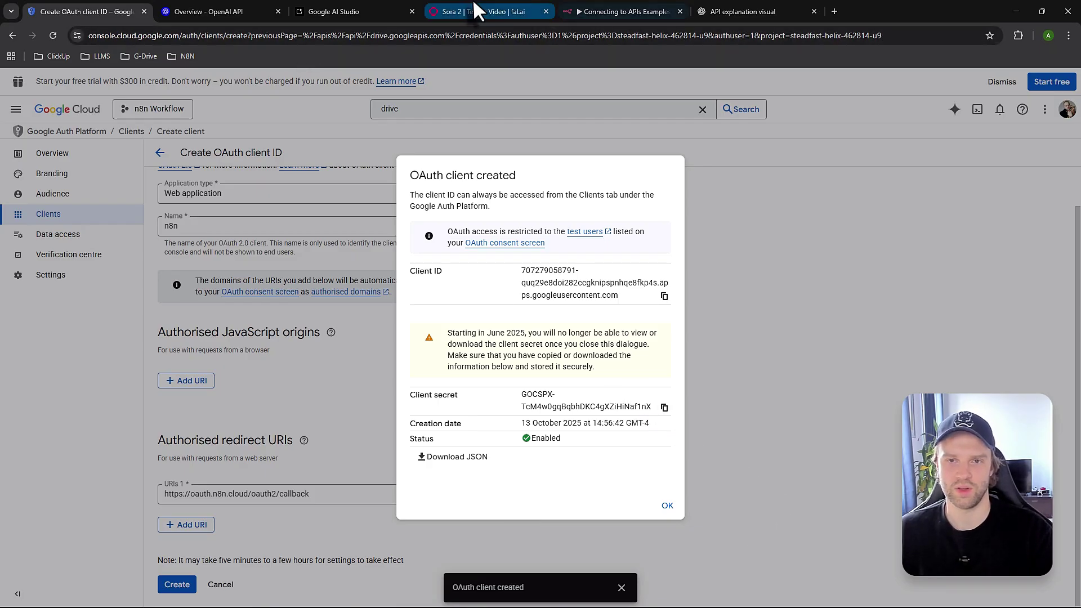
left_click(591, 11)
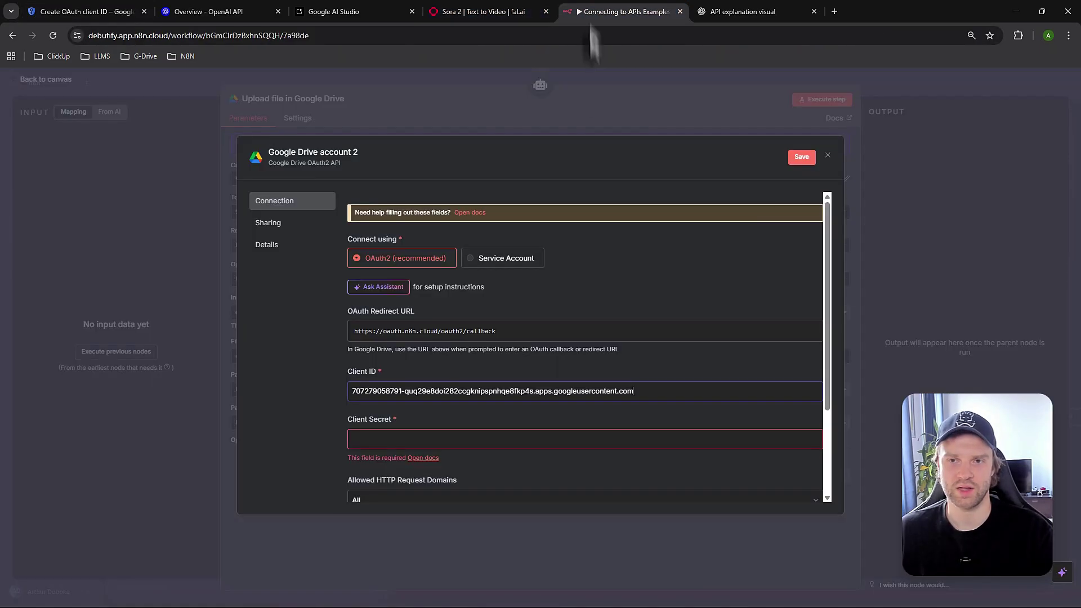
left_click(416, 440)
key("ctrl+v")
scroll(479, 450, "down", 3)
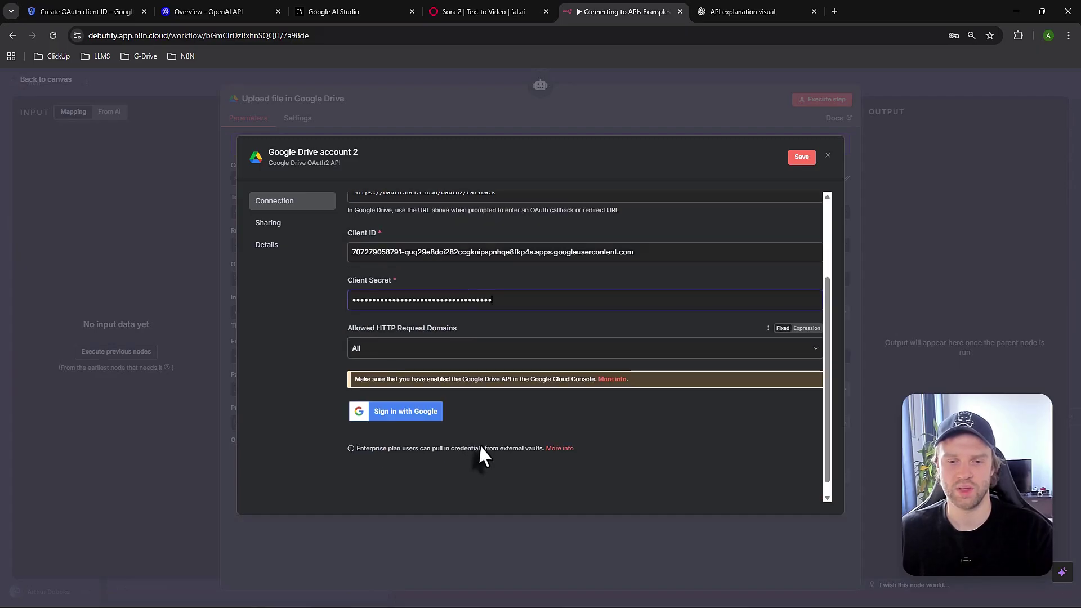
scroll(411, 403, "up", 1)
scroll(445, 428, "down", 1)
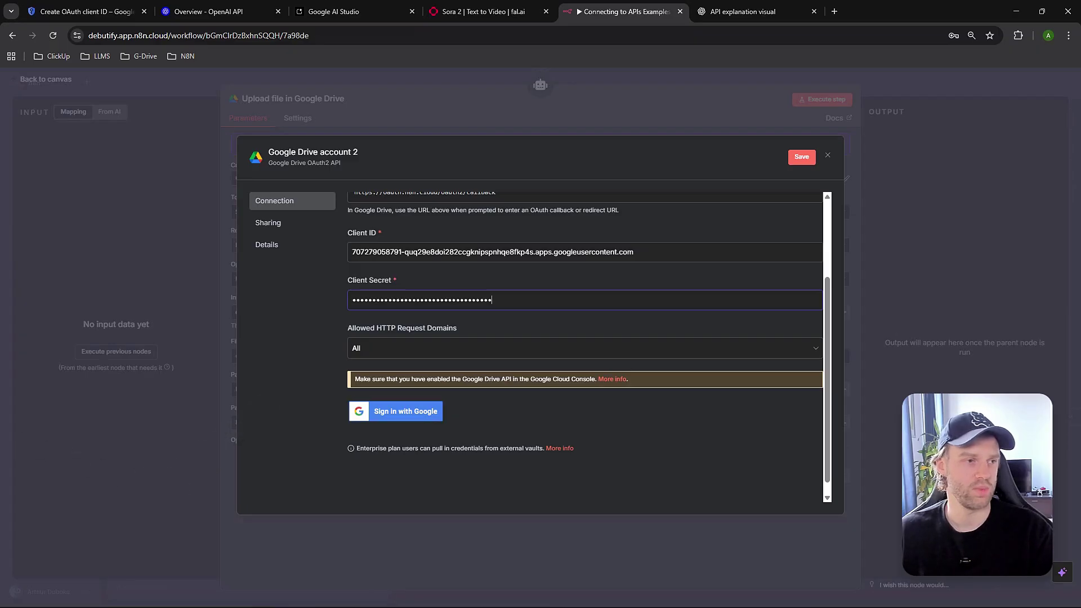
Sign in with Google and allow n8n.cloud to access Google Drive
left_click(396, 411)
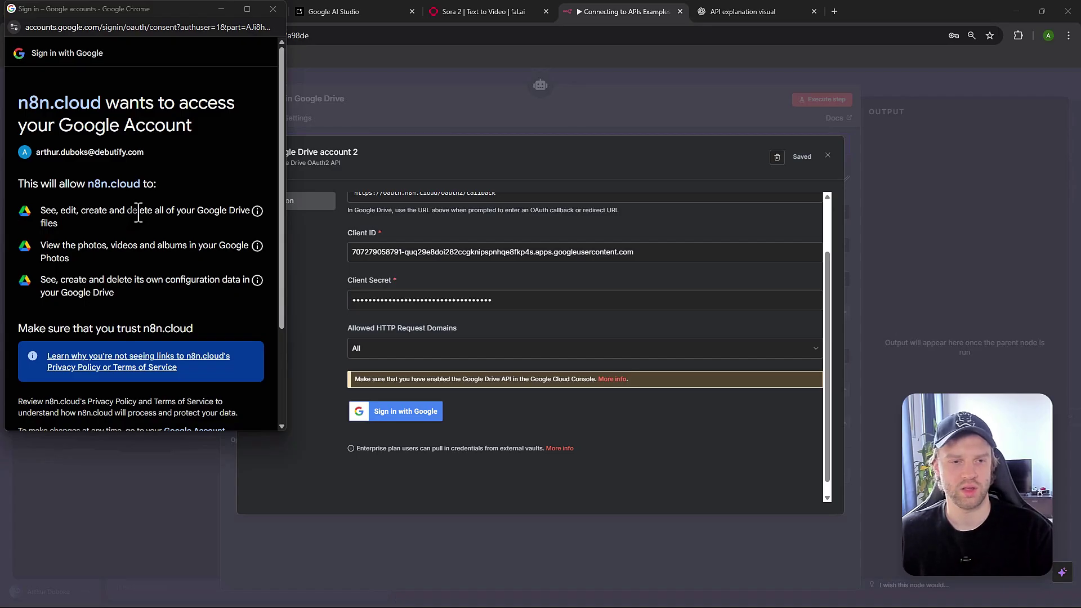
scroll(129, 205, "down", 2)
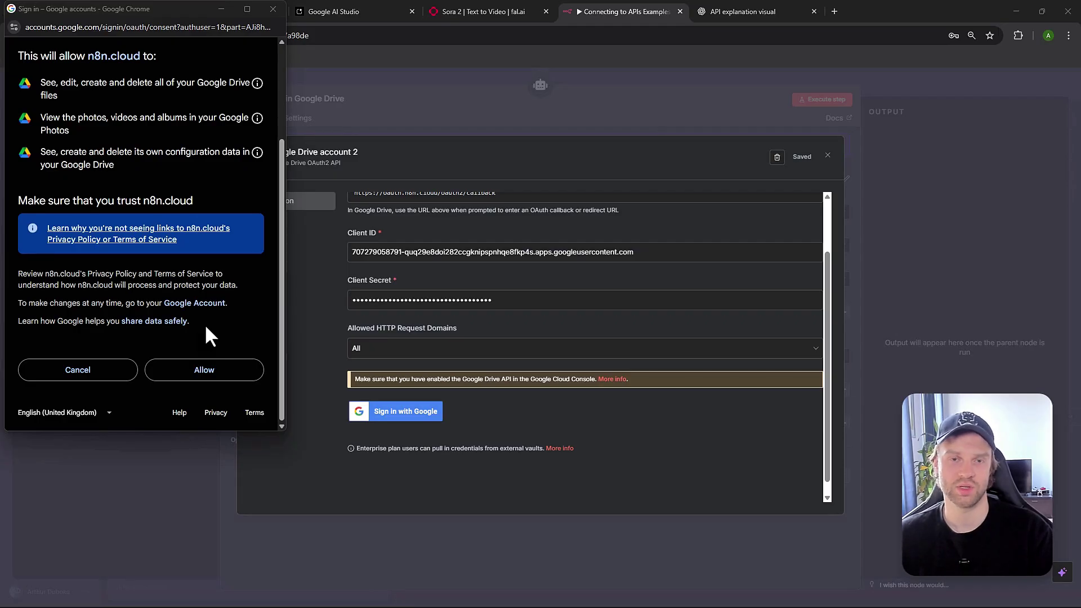
left_click(204, 369)
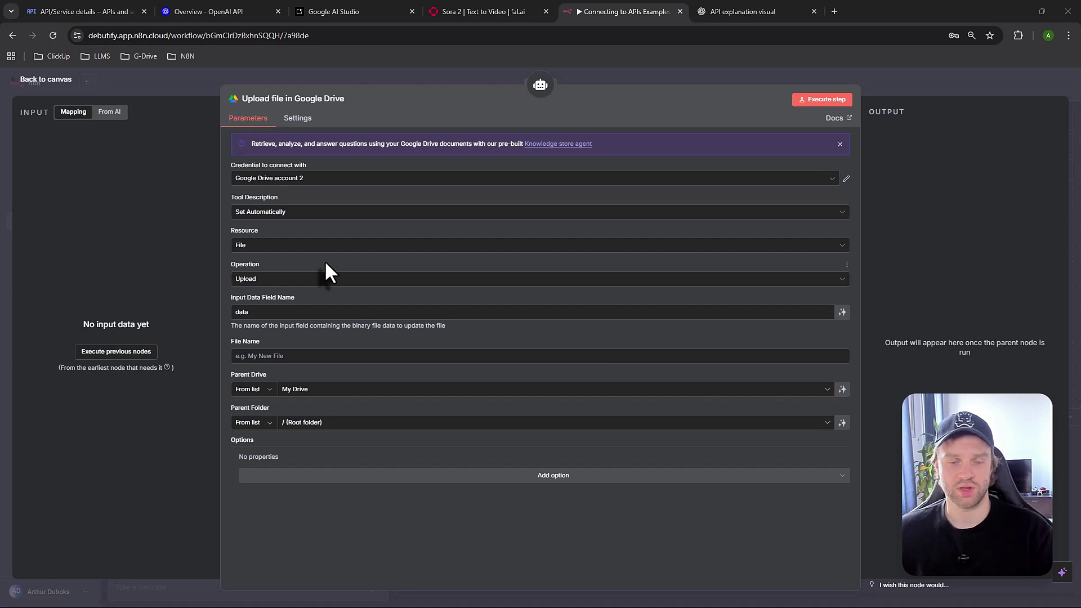
Switch the upload tool to the 'Google Drive account' credential so Parent Drive choices load
left_click(310, 181)
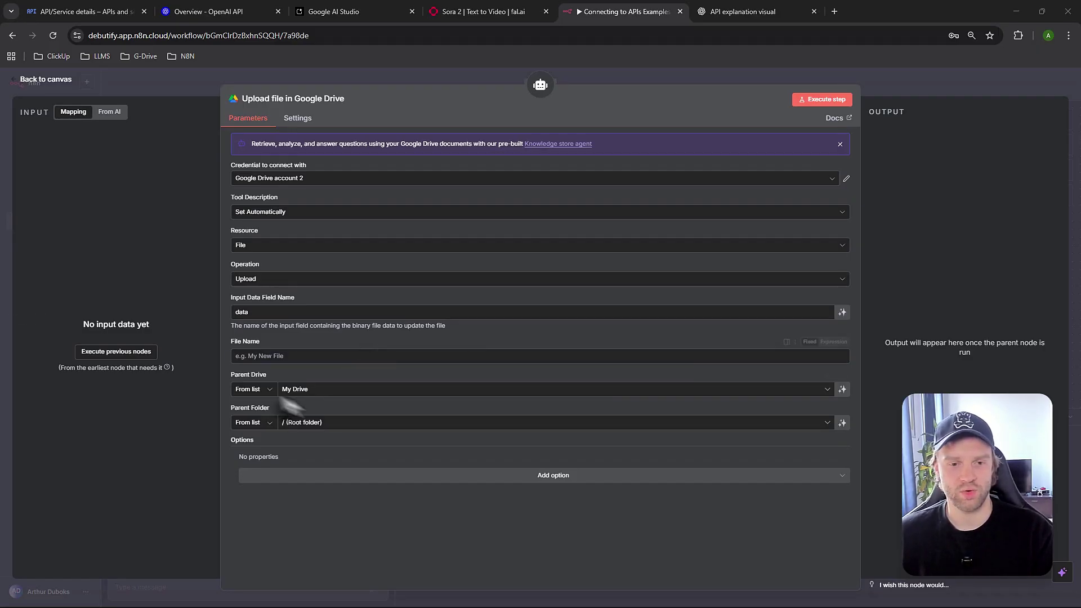
left_click(338, 391)
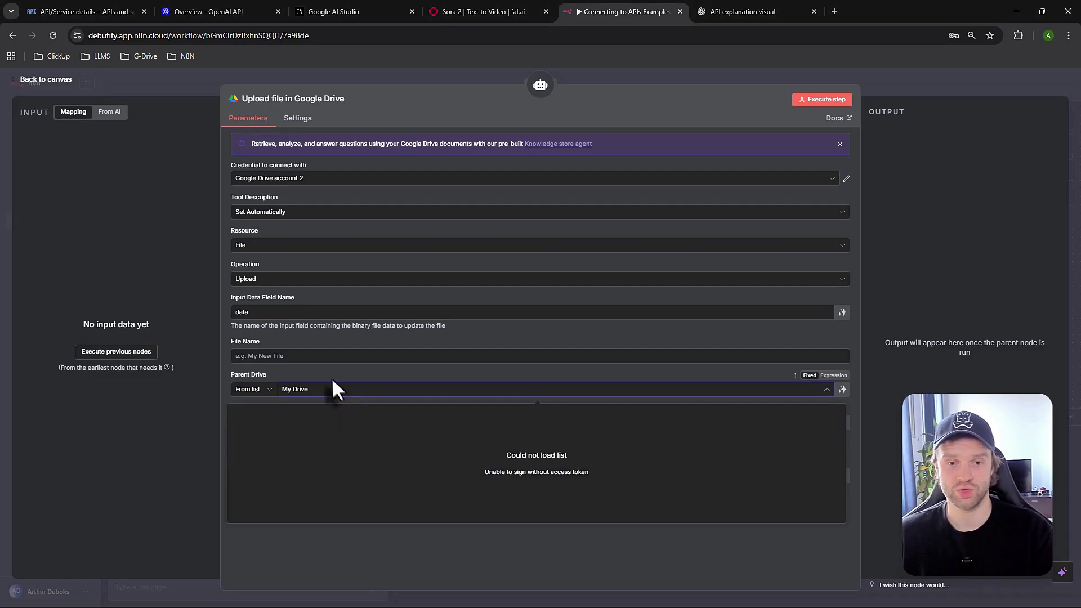
left_click(333, 388)
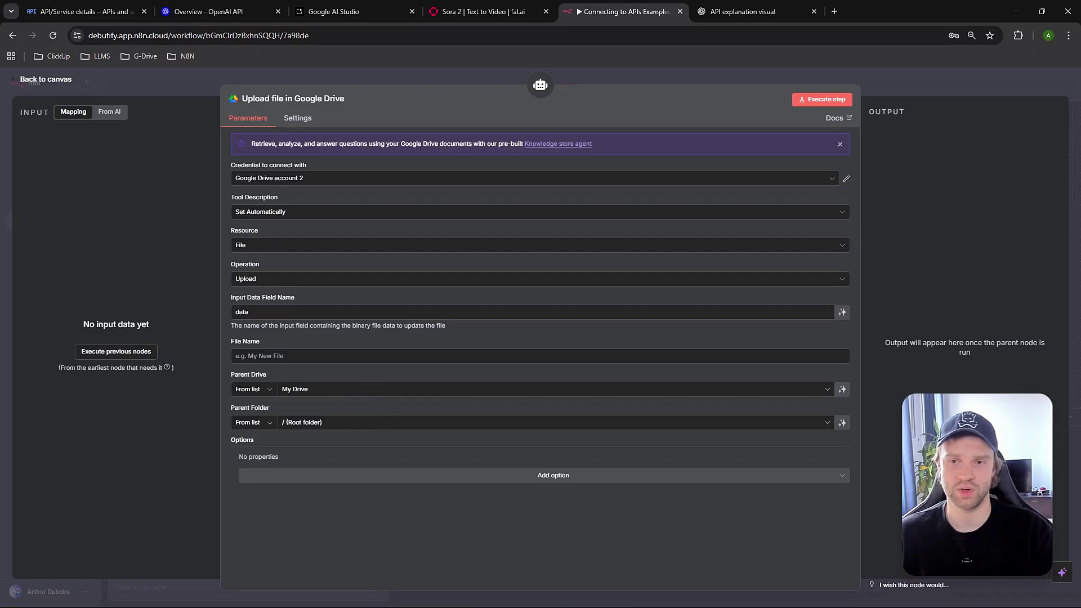
left_click(337, 389)
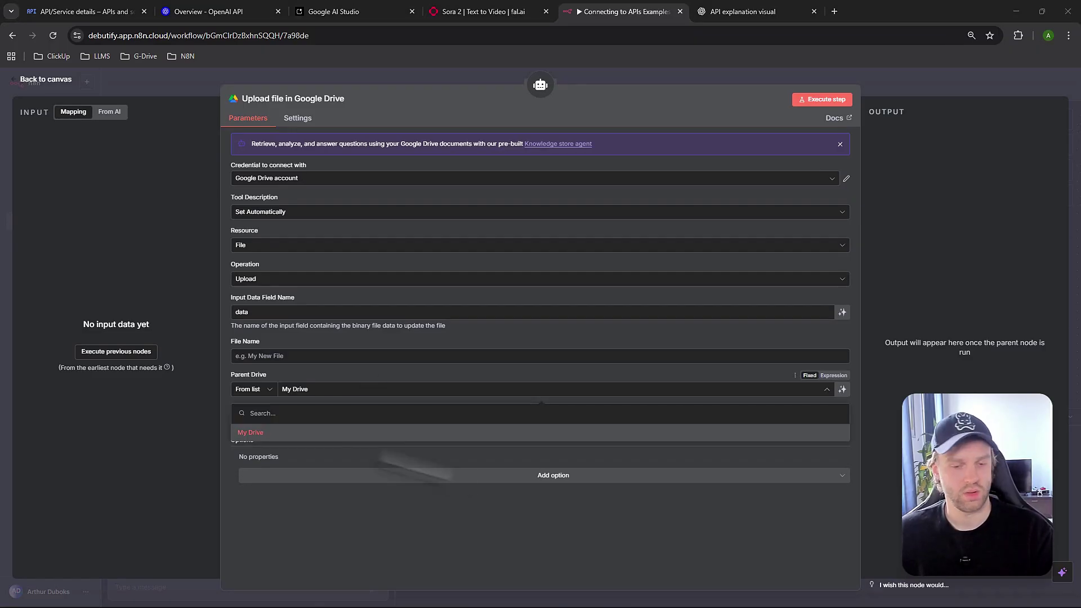
Choose My Drive as the parent drive and browse the Parent Folder list
left_click(328, 433)
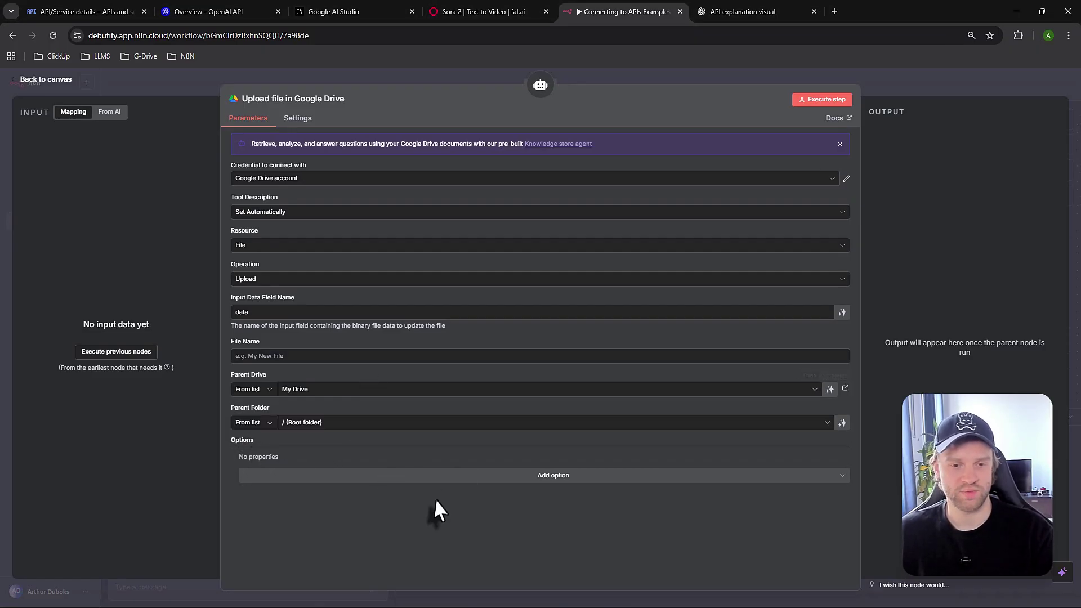
left_click(313, 425)
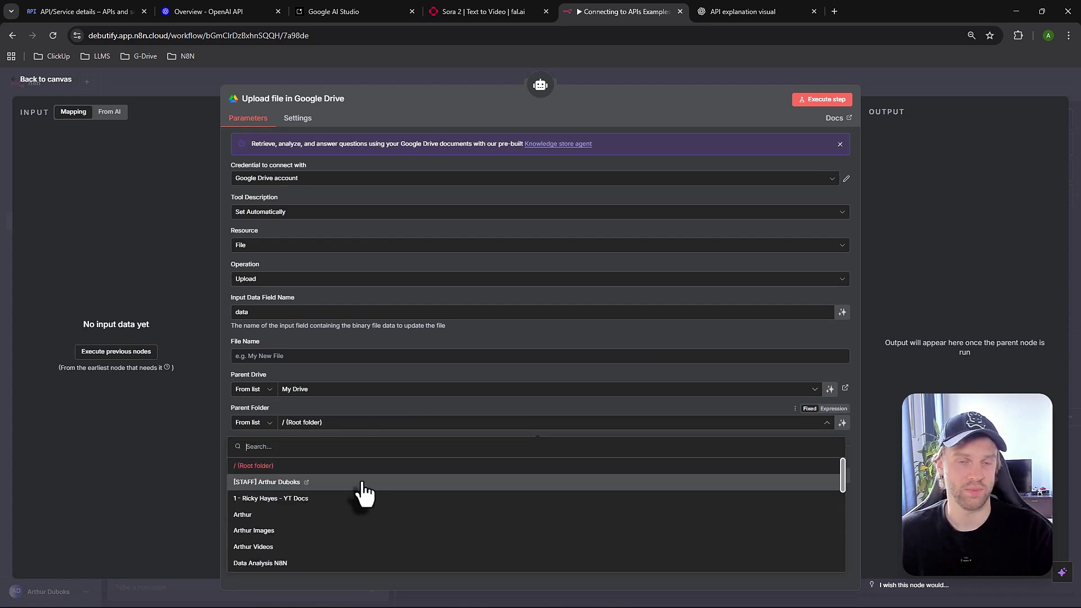
scroll(344, 515, "down", 5)
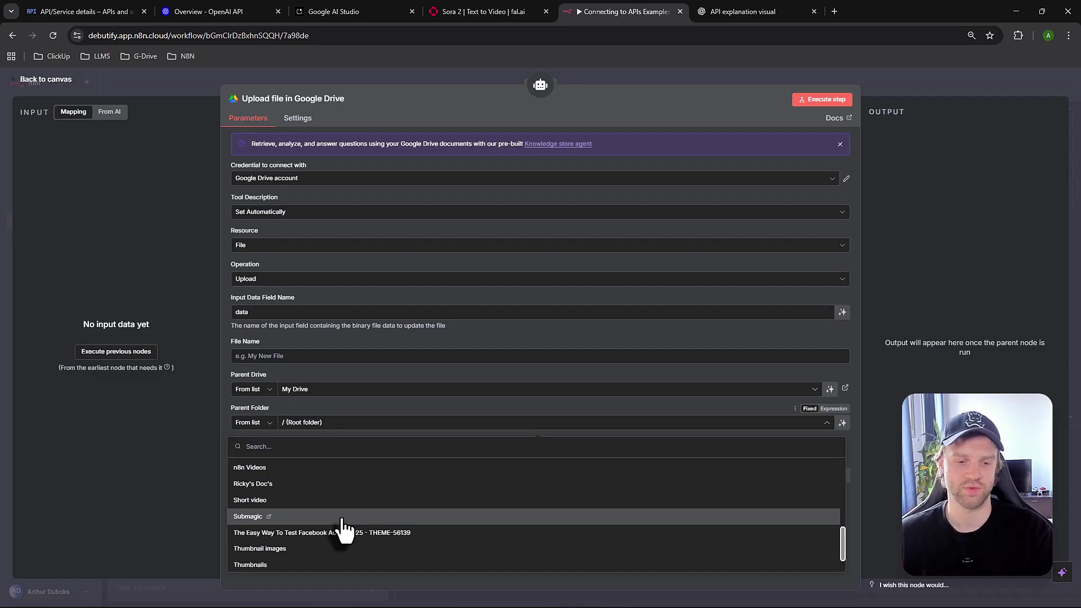
scroll(301, 526, "up", 2)
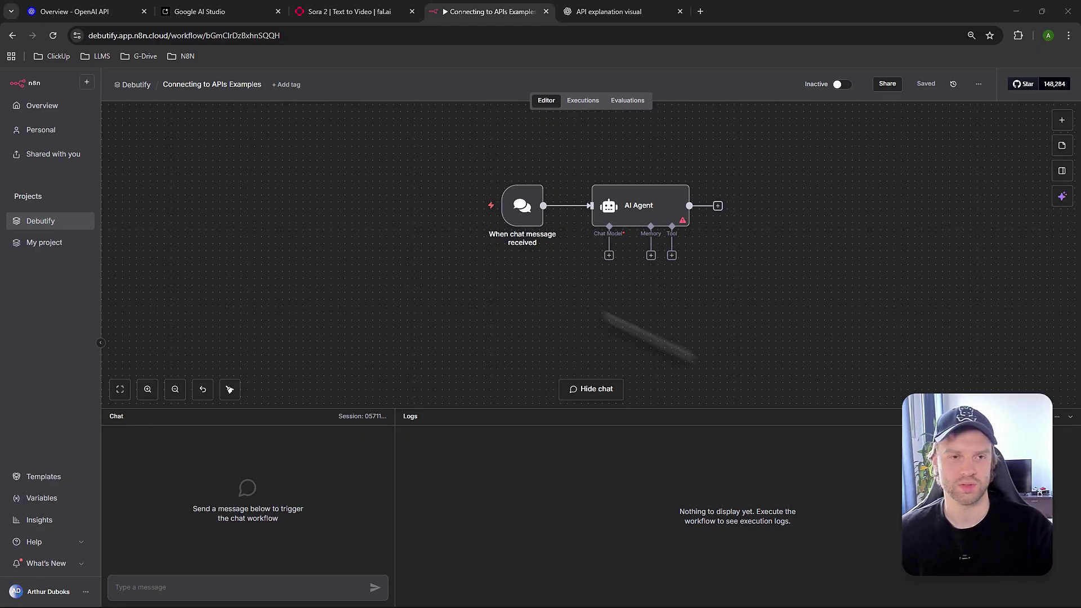
Reach the OpenAI API platform in a new tab, close the marketing page, and open Organization settings
left_click(79, 13)
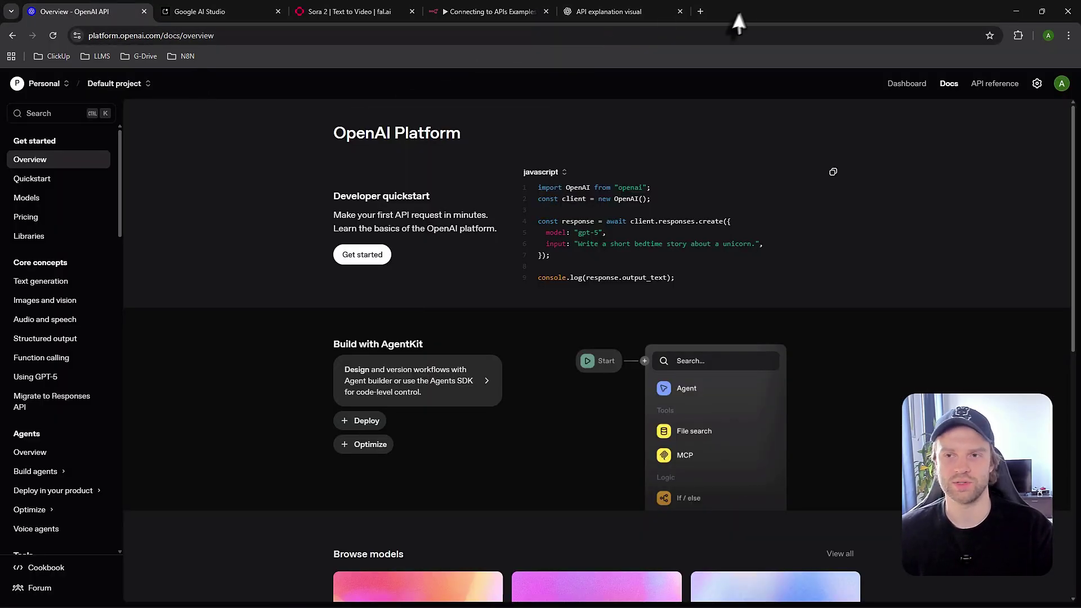
left_click(700, 11)
type("open")
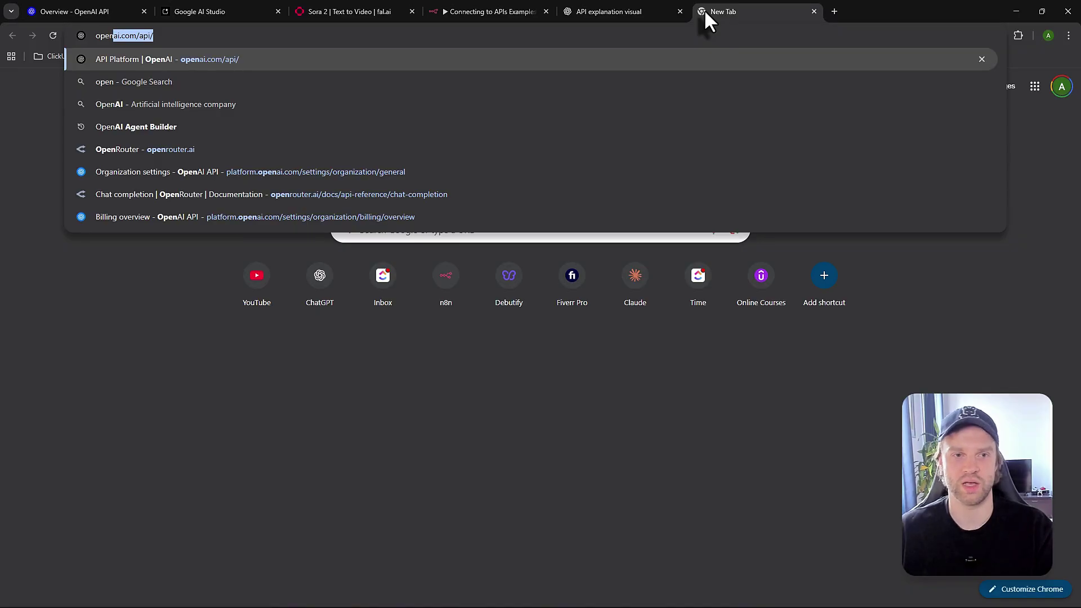
key("Return")
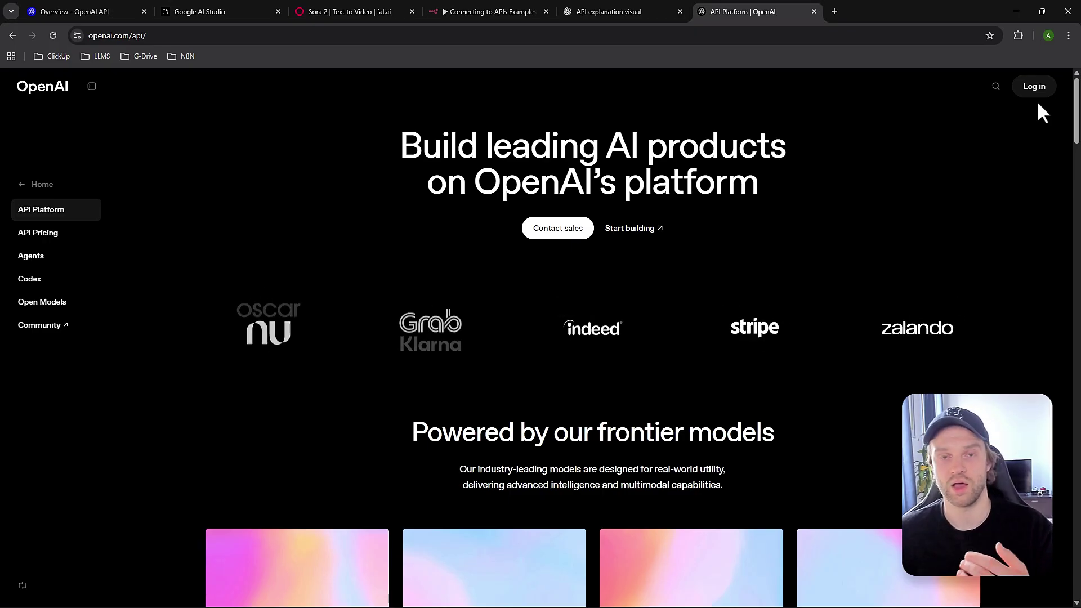
left_click(814, 11)
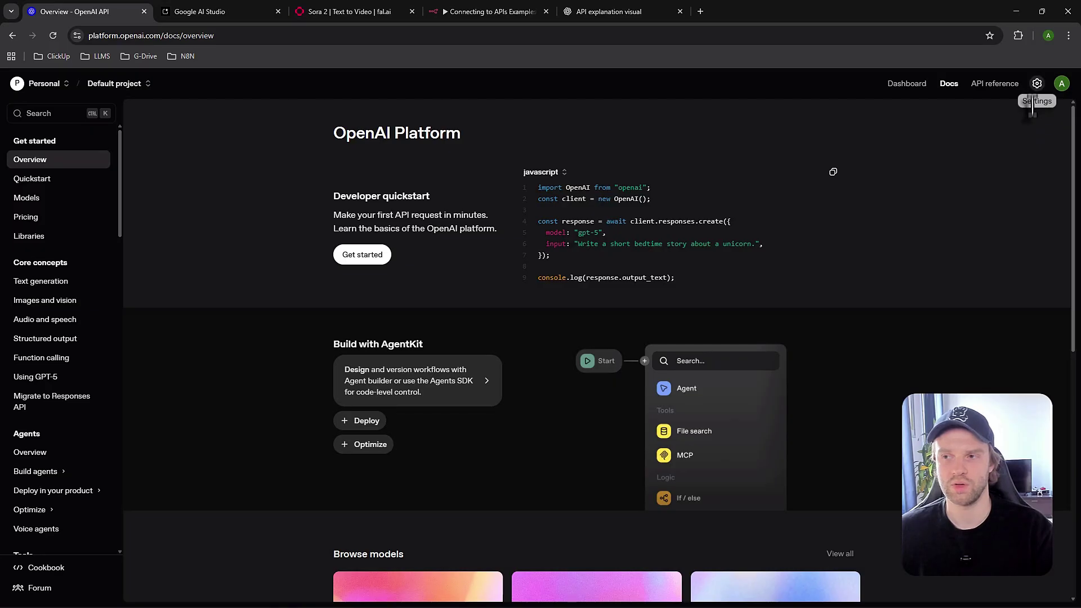
left_click(1037, 83)
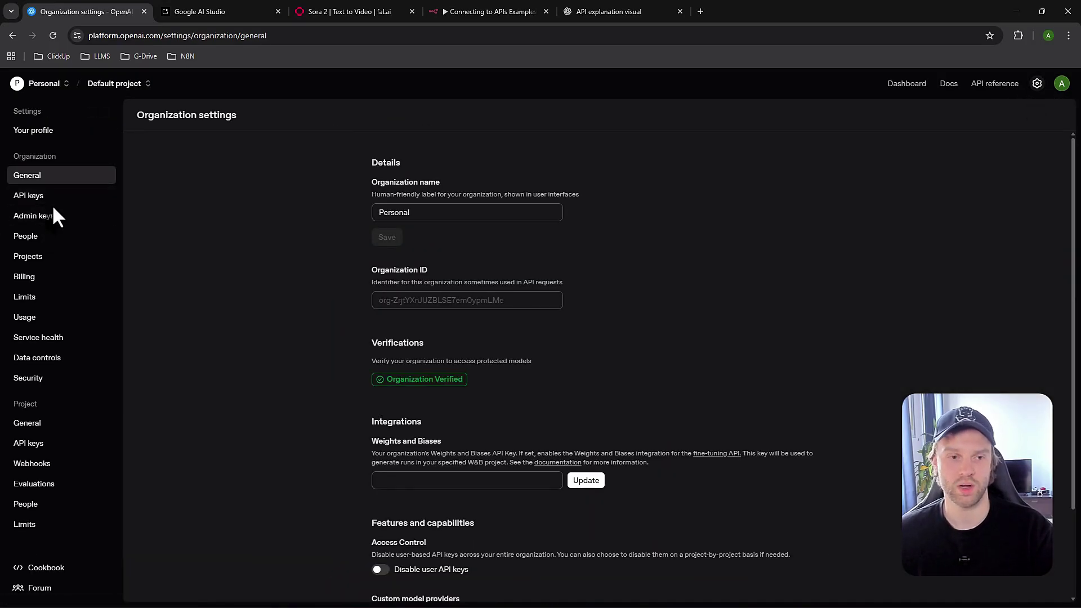
On the API keys page, draft a secret key 'n8n test' for the Default project, then discard it
left_click(45, 199)
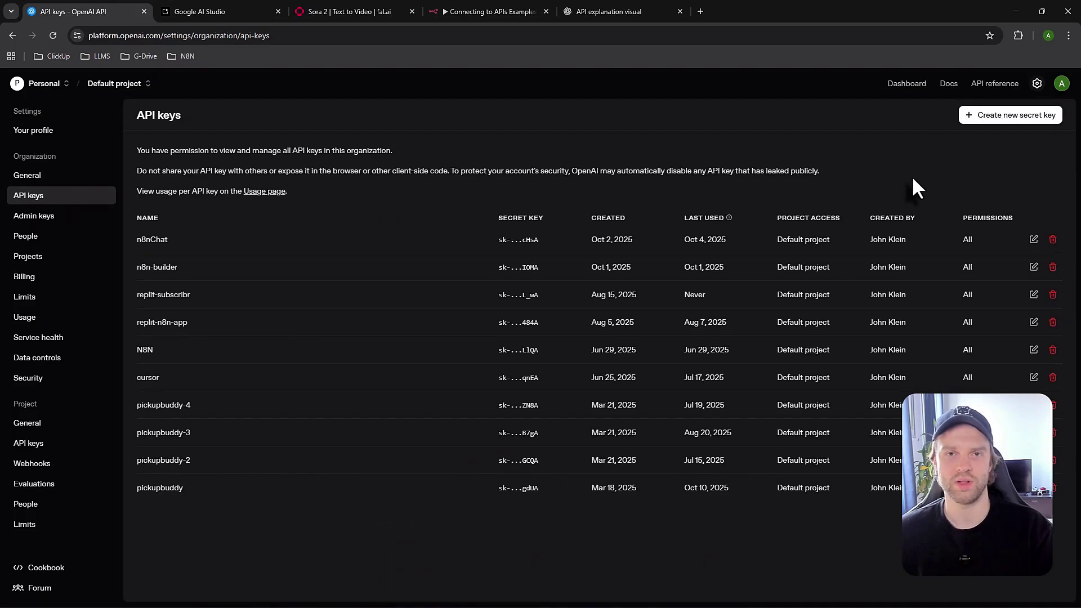
left_click(1008, 115)
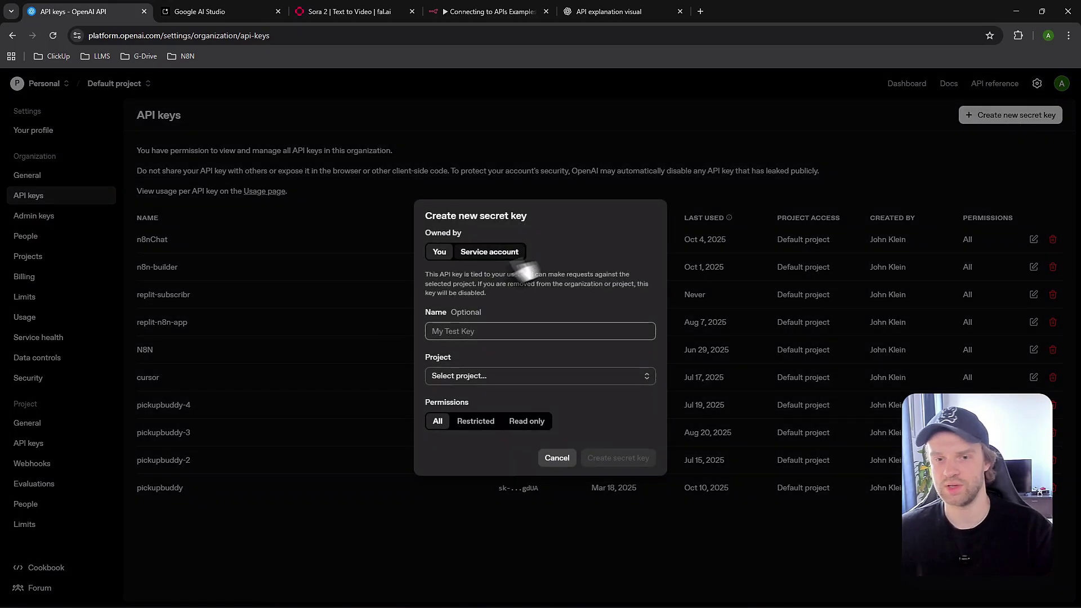
type("n8n")
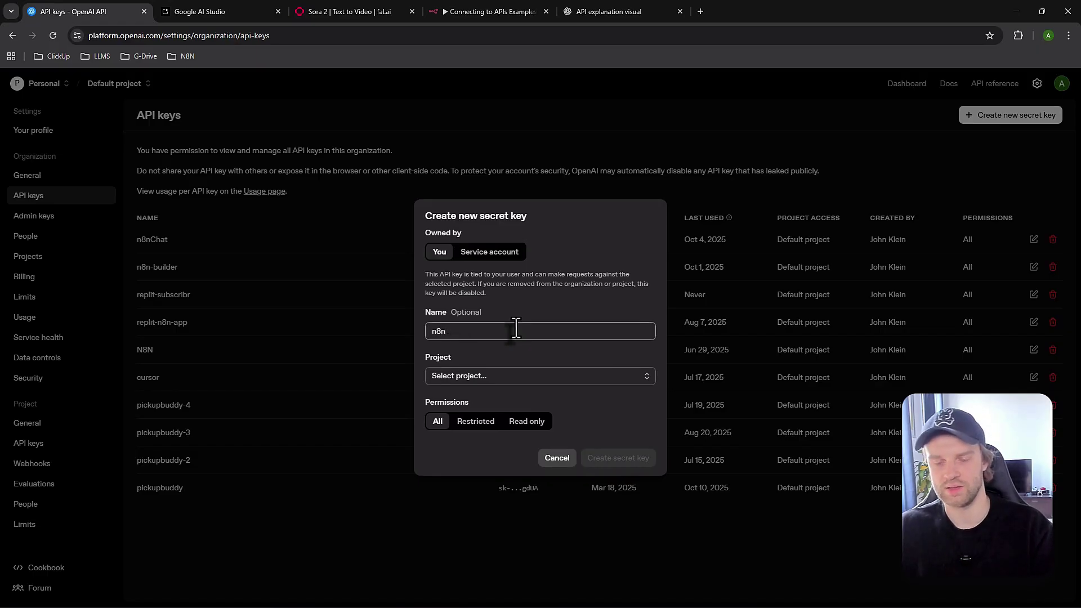
type(" test")
left_click(517, 379)
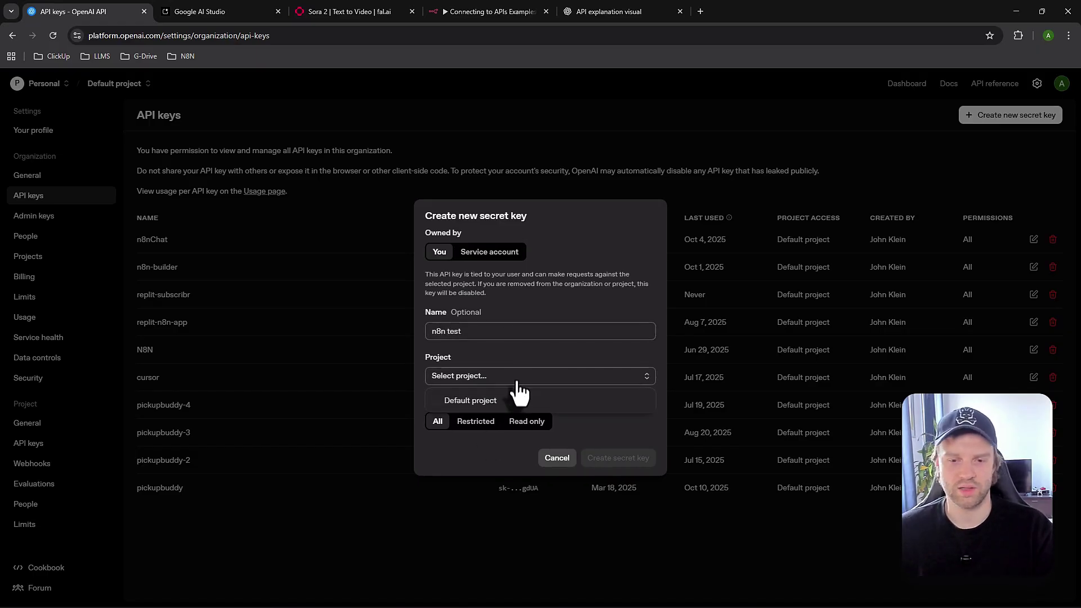
left_click(514, 401)
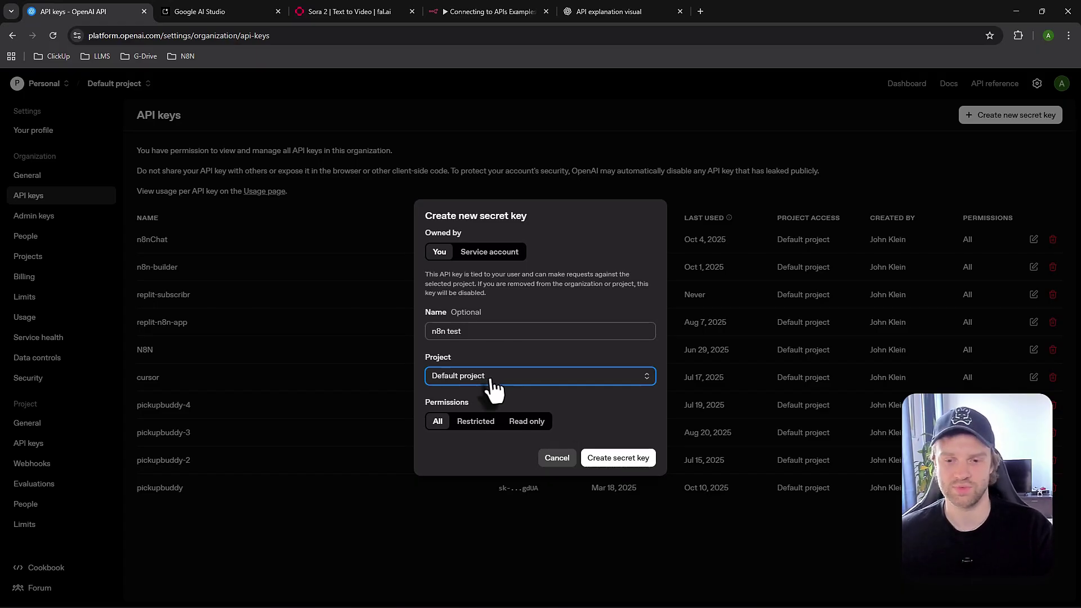
key("Escape")
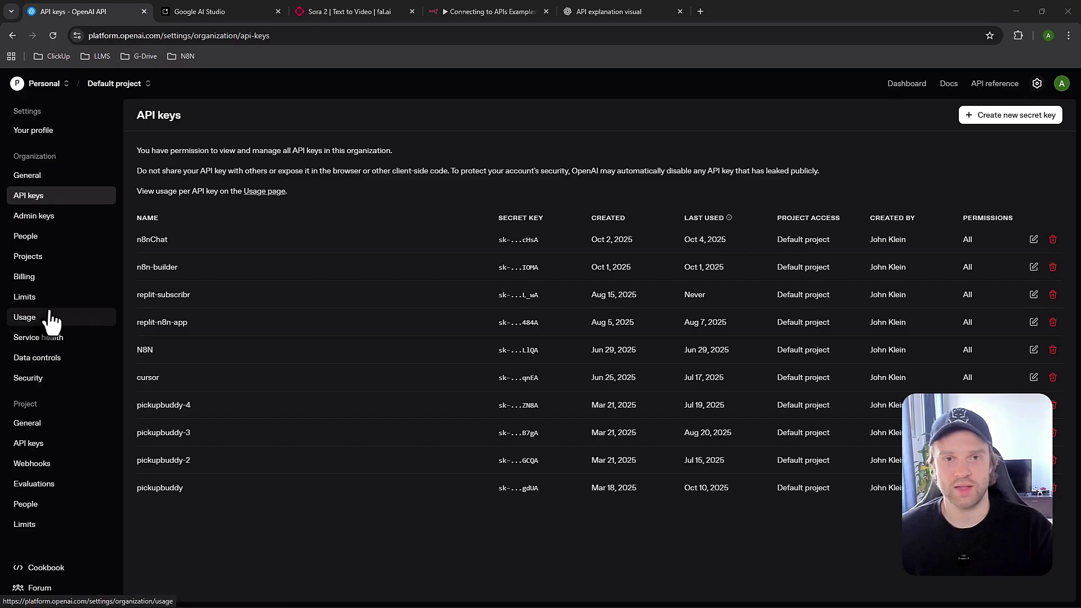
Attach an OpenAI Chat Model to the AI Agent in n8n
left_click(473, 12)
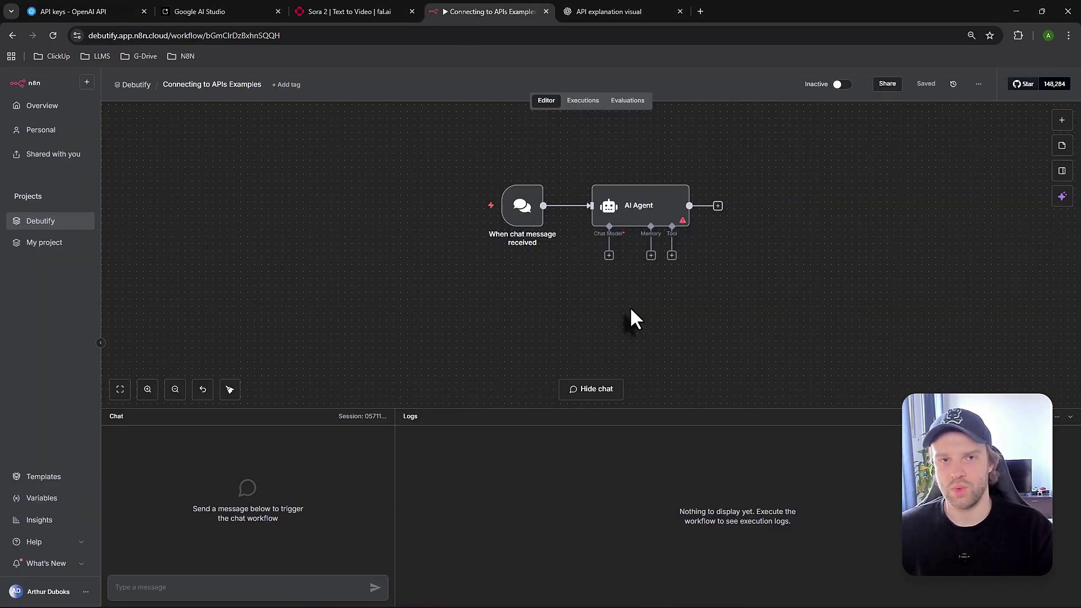
left_click(609, 256)
type("open")
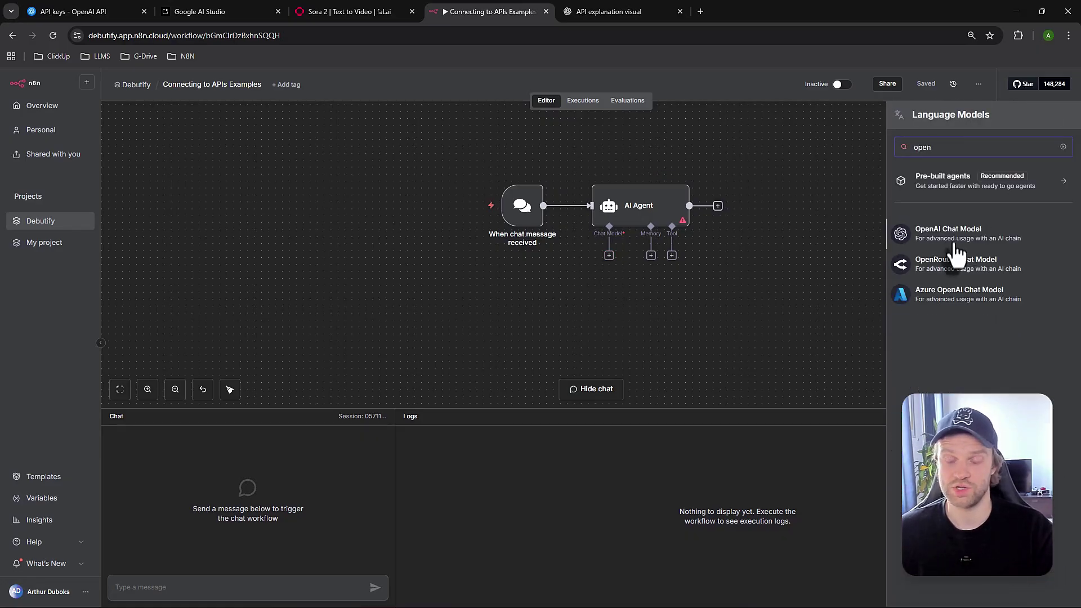
left_click(955, 239)
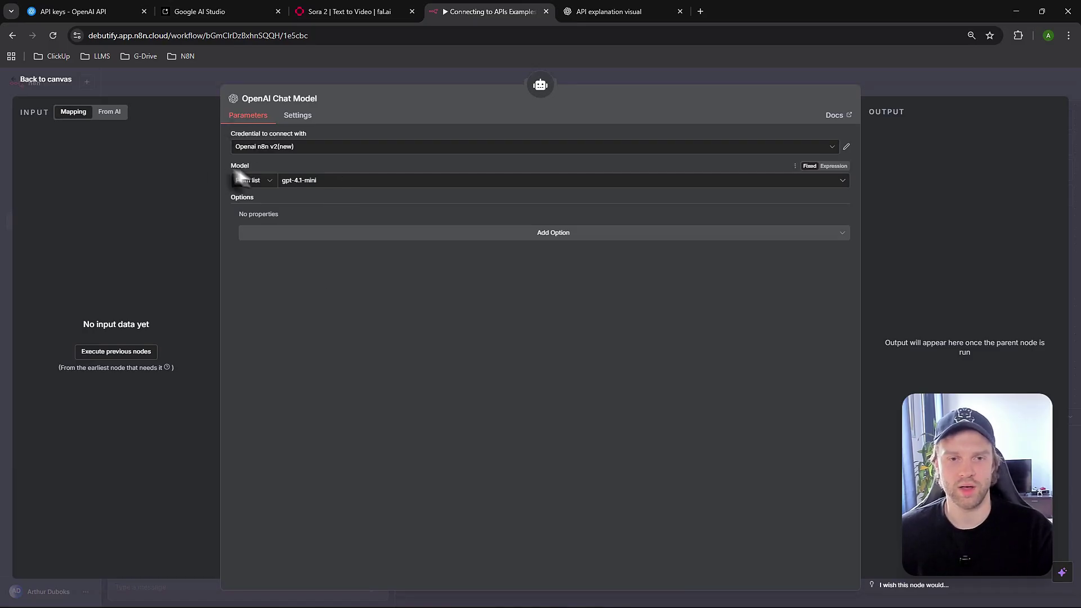
Start a new OpenAI credential, close it unsaved, and go back to the OpenAI API keys page
left_click(315, 148)
left_click(294, 226)
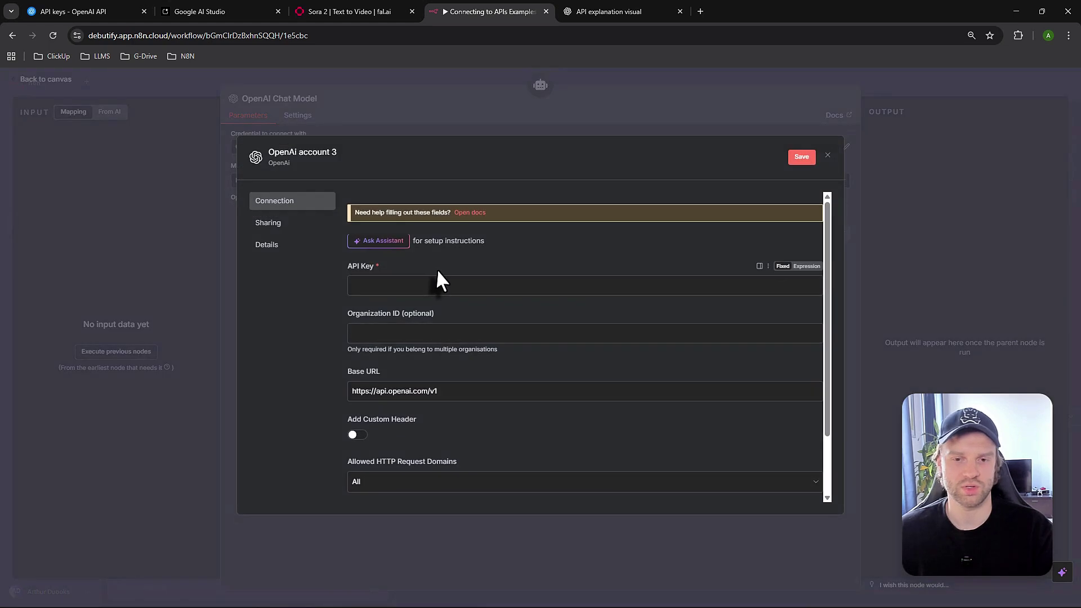
left_click(423, 286)
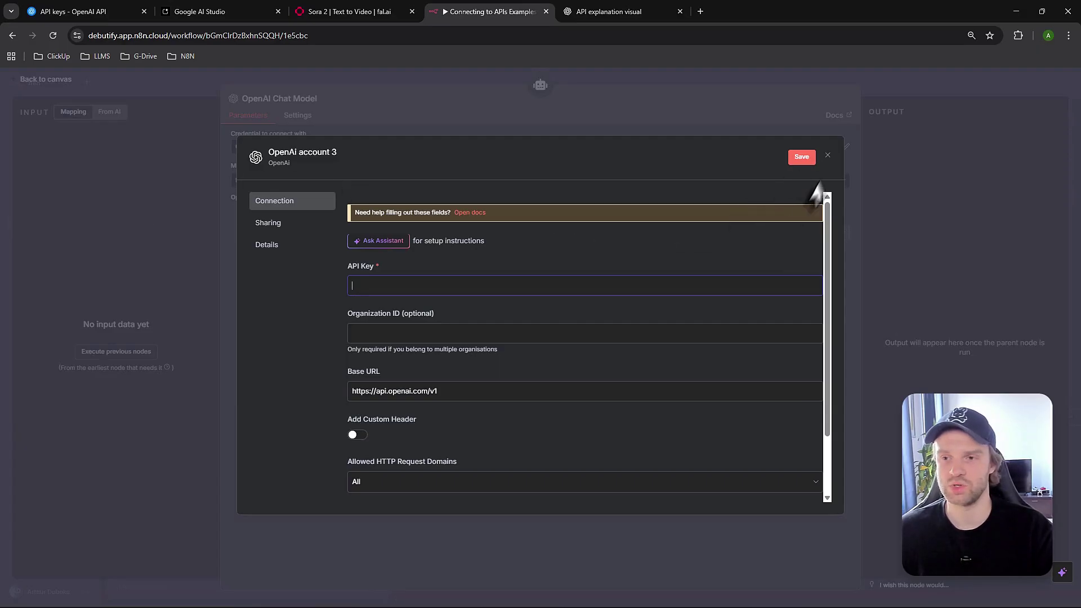
left_click(827, 155)
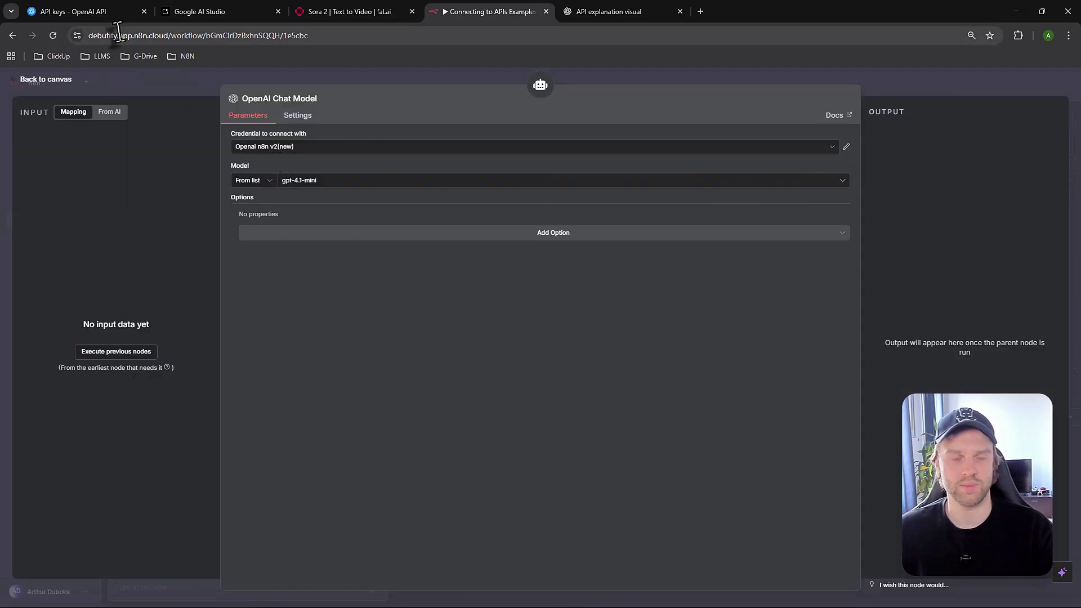
left_click(95, 12)
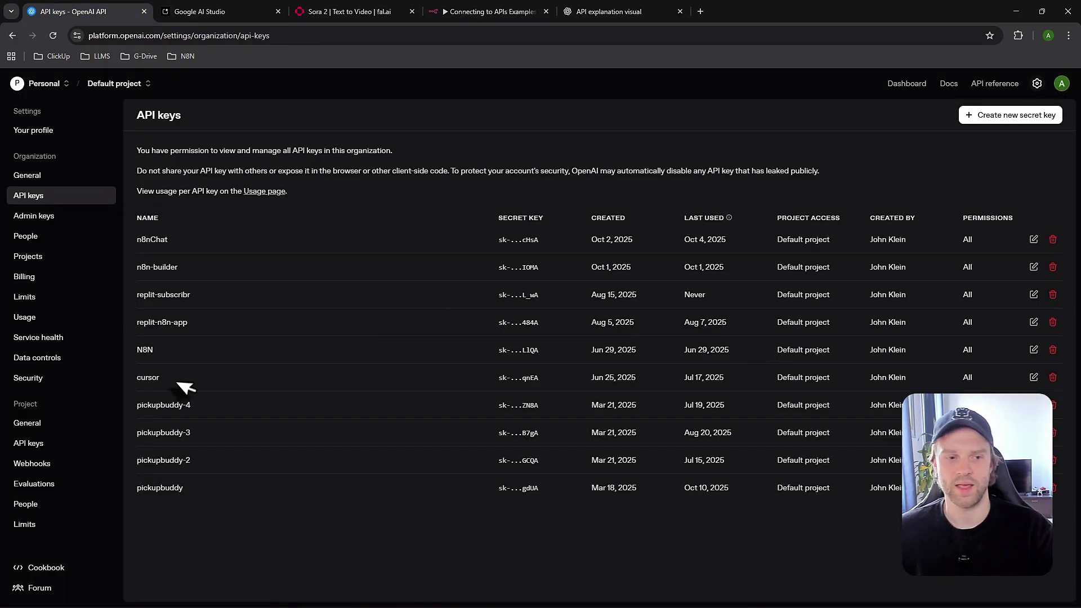
Open Billing, start adding 10 in credit then cancel, and check the $67.95 balance
left_click(41, 284)
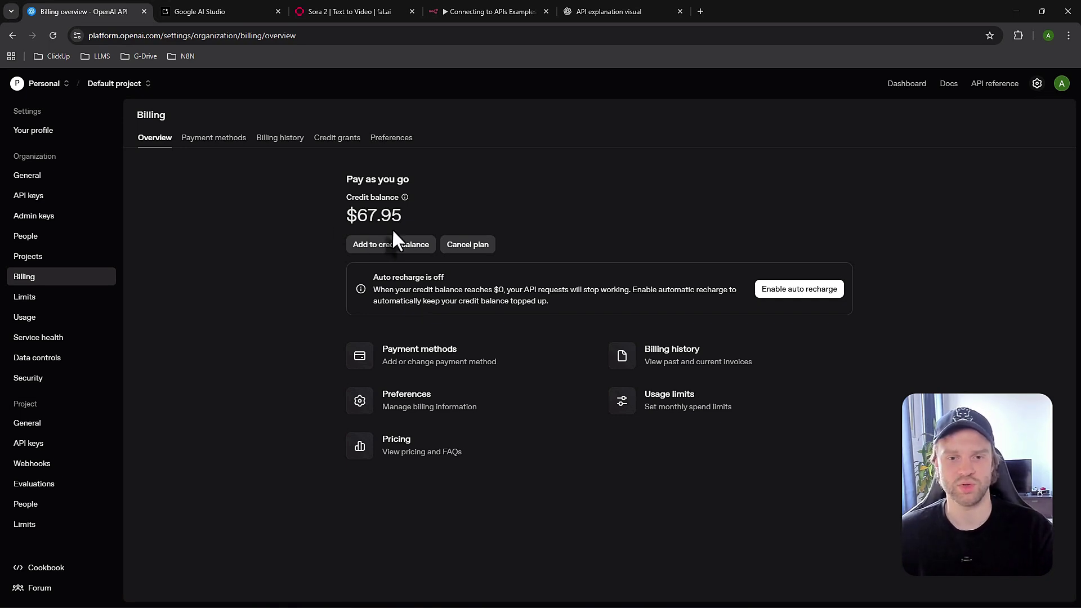
left_click(392, 244)
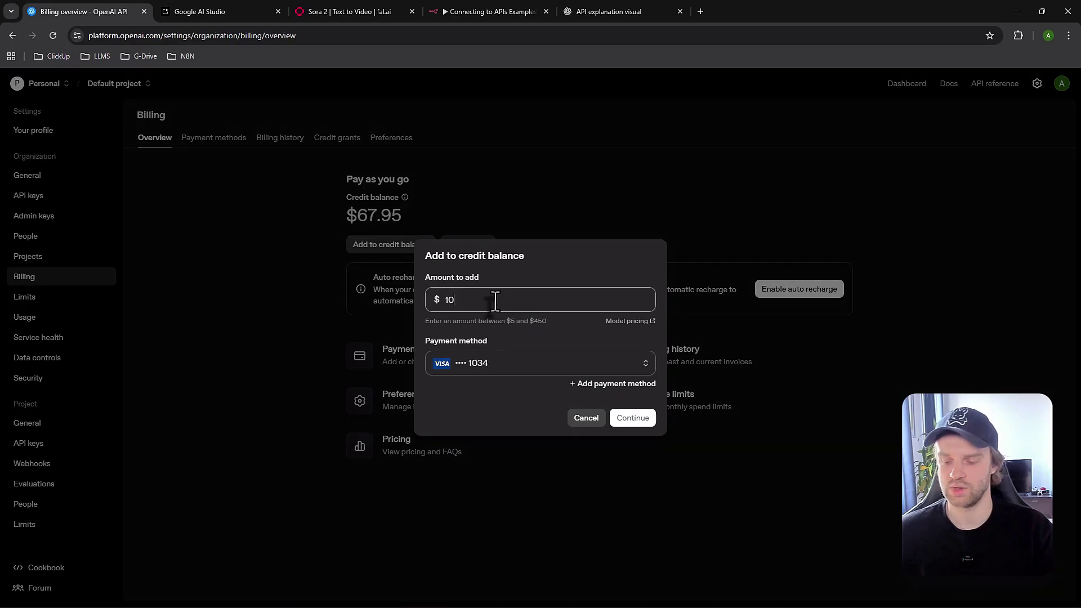
key("BackSpace")
key("BackSpace")
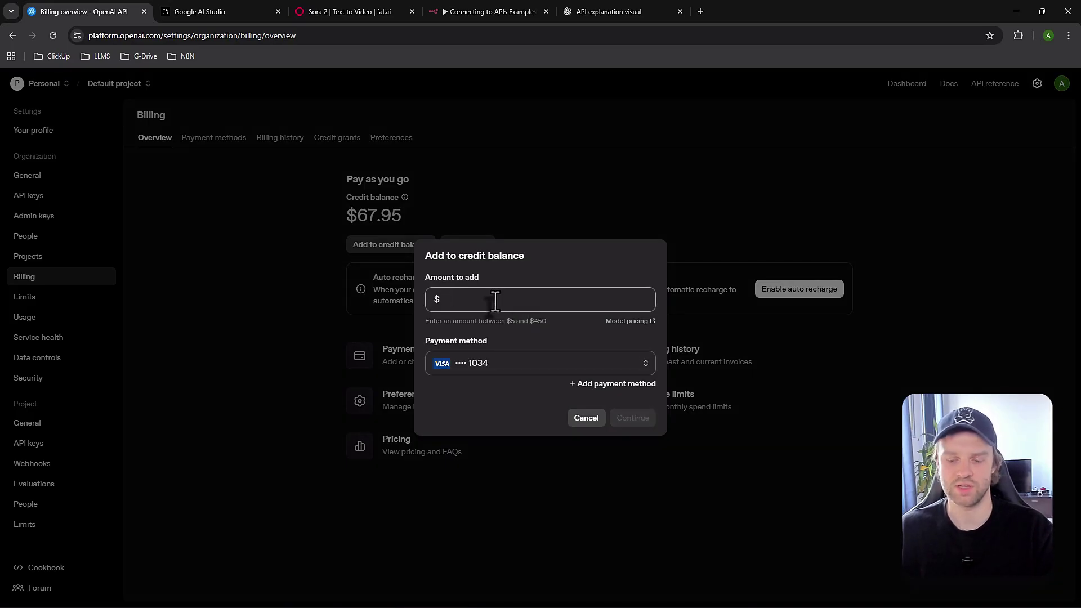
type("10")
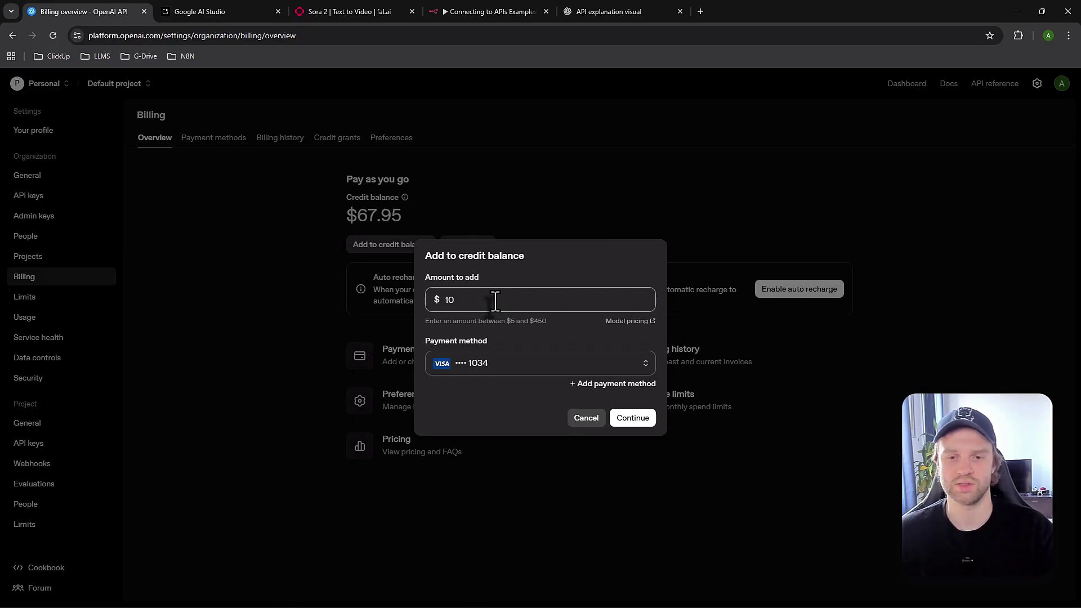
left_click(585, 419)
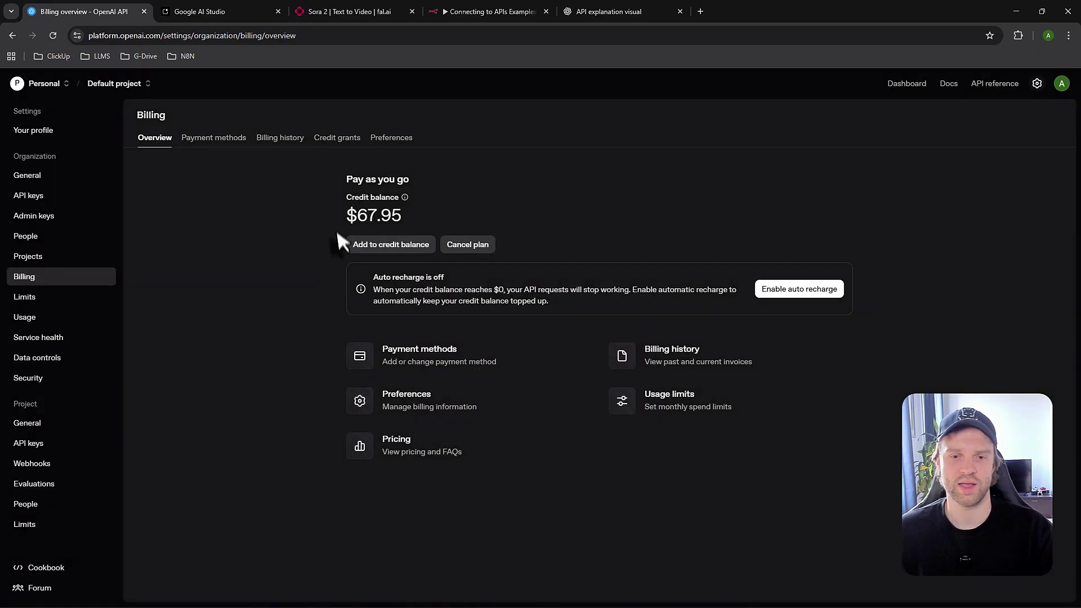
left_click_drag(339, 222, 411, 214)
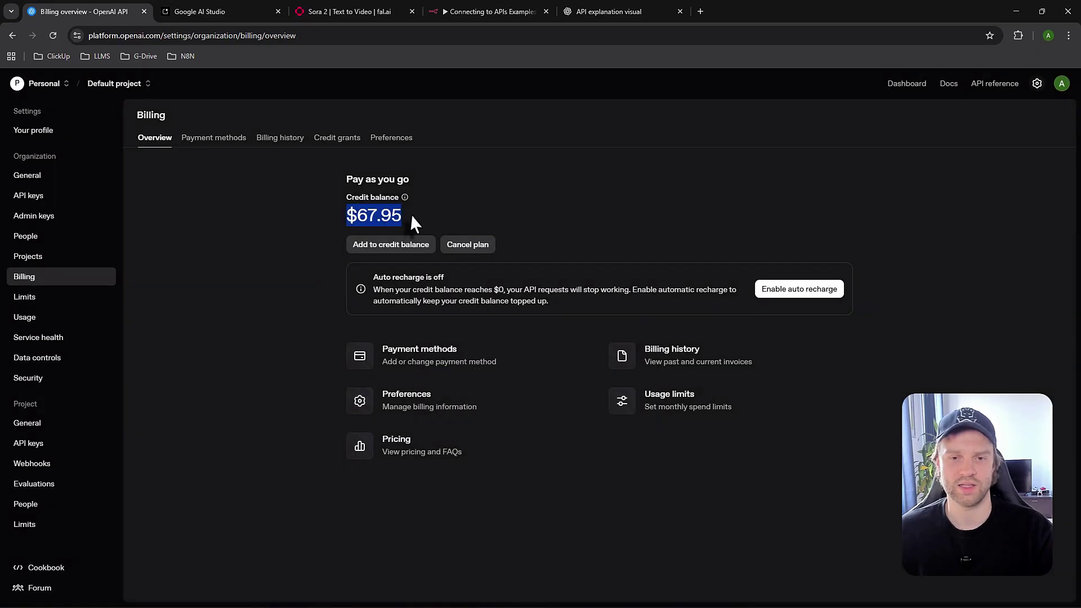
left_click(369, 216)
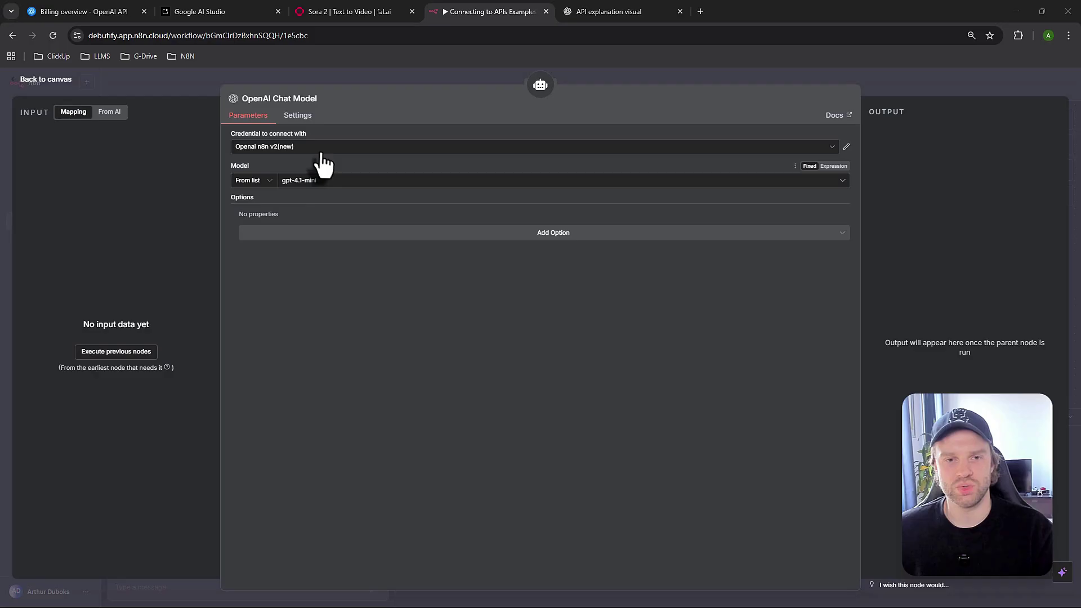
Start a new OpenAI credential from the Credential dropdown and close it unsaved
left_click(320, 147)
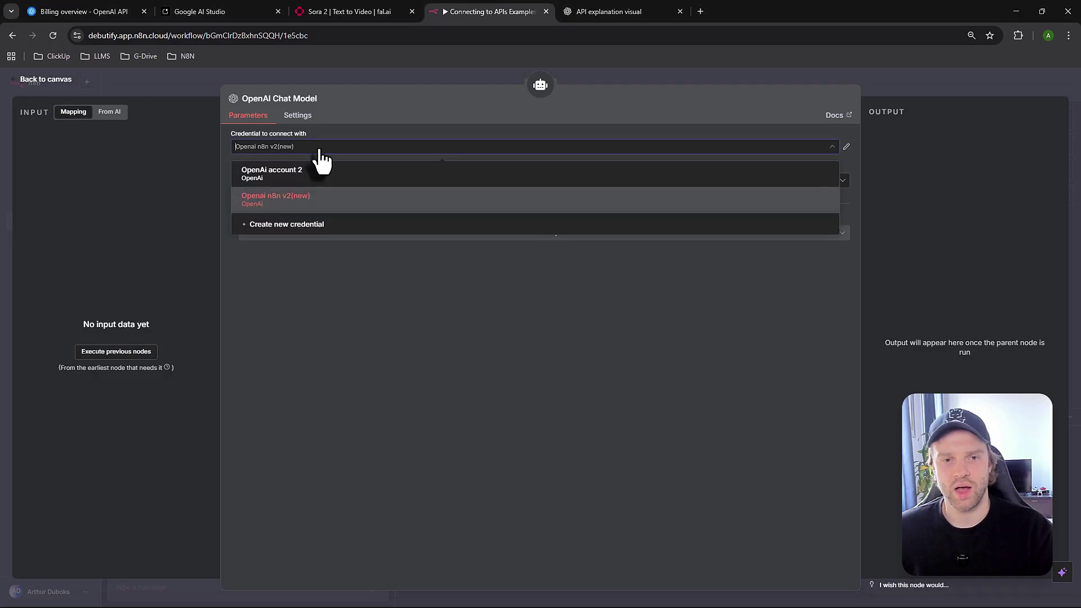
left_click(313, 227)
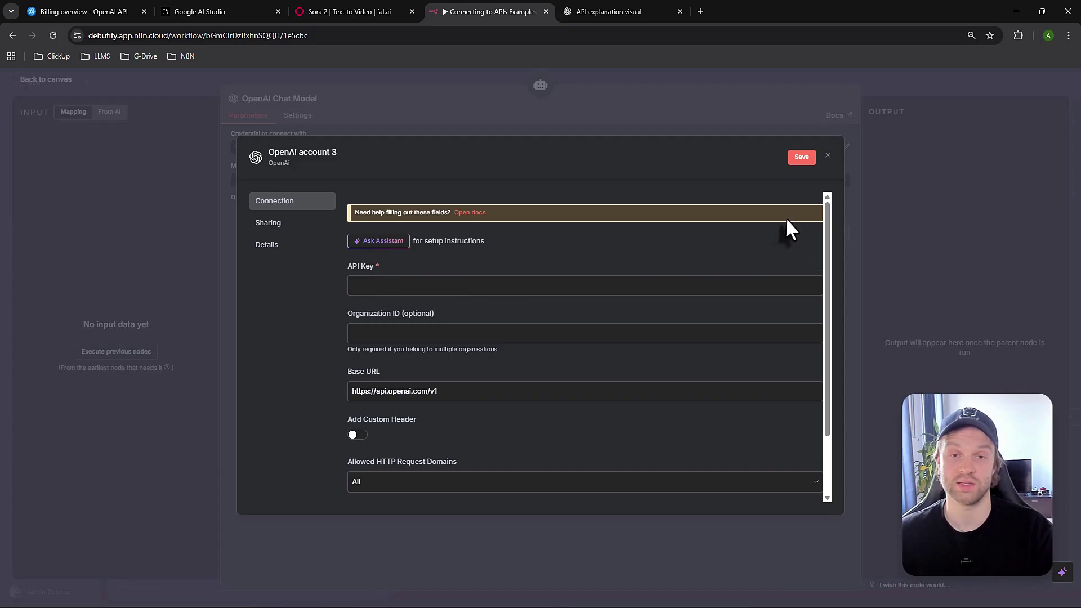
left_click(828, 156)
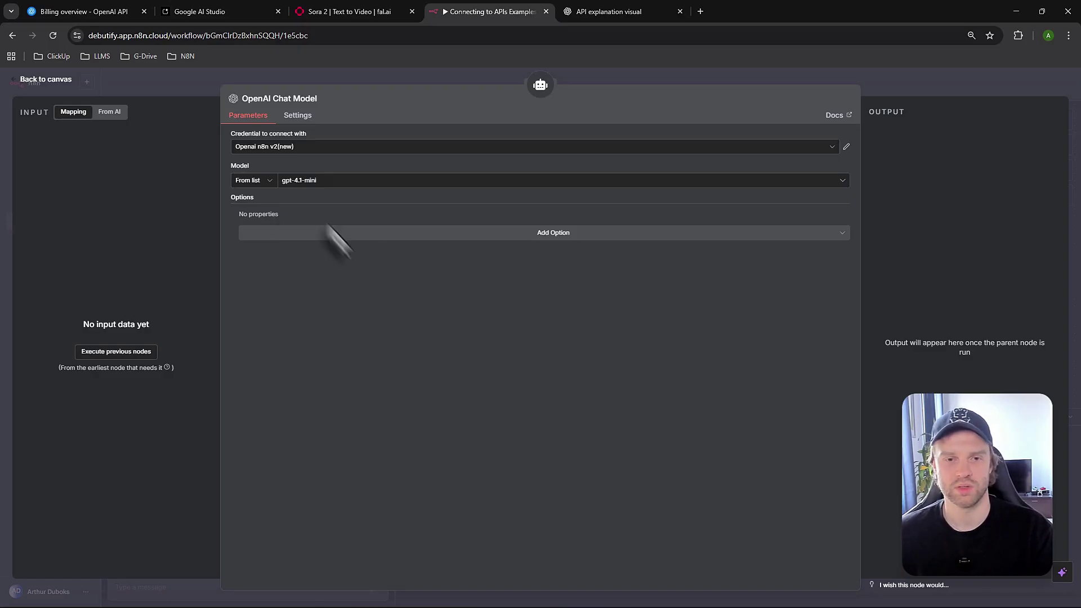
Browse the model list, keep gpt-4.1-mini, and return to the workflow canvas
left_click(336, 184)
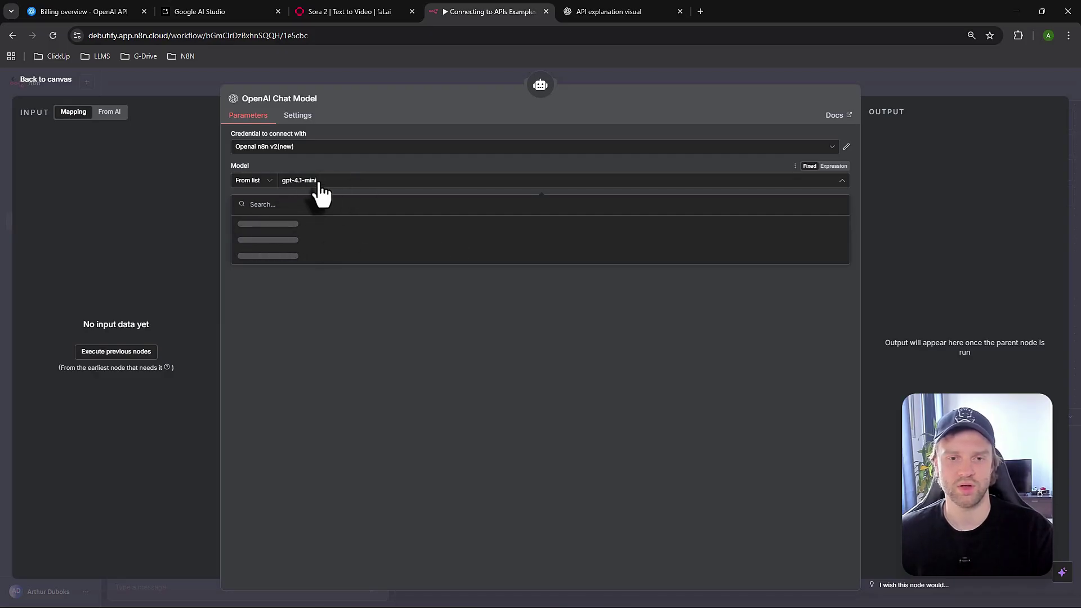
scroll(349, 281, "down", 8)
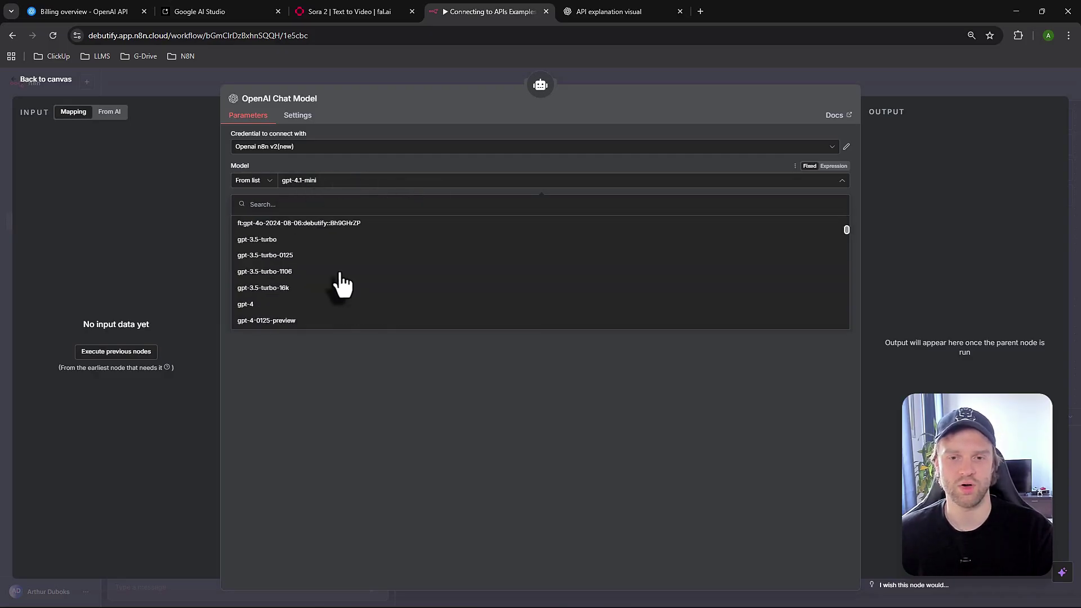
scroll(351, 292, "down", 6)
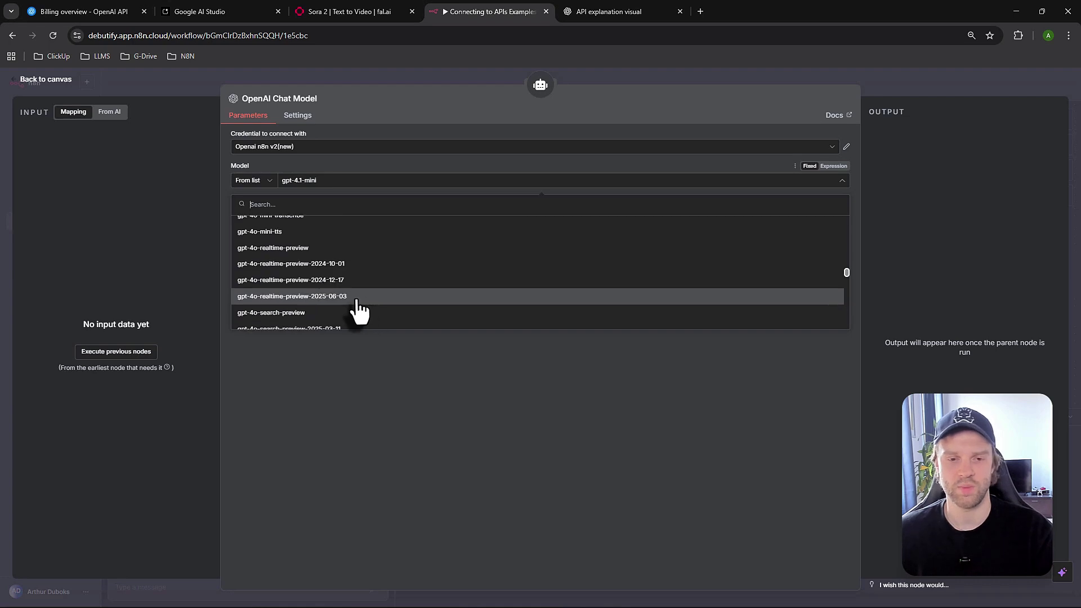
scroll(352, 298, "up", 15)
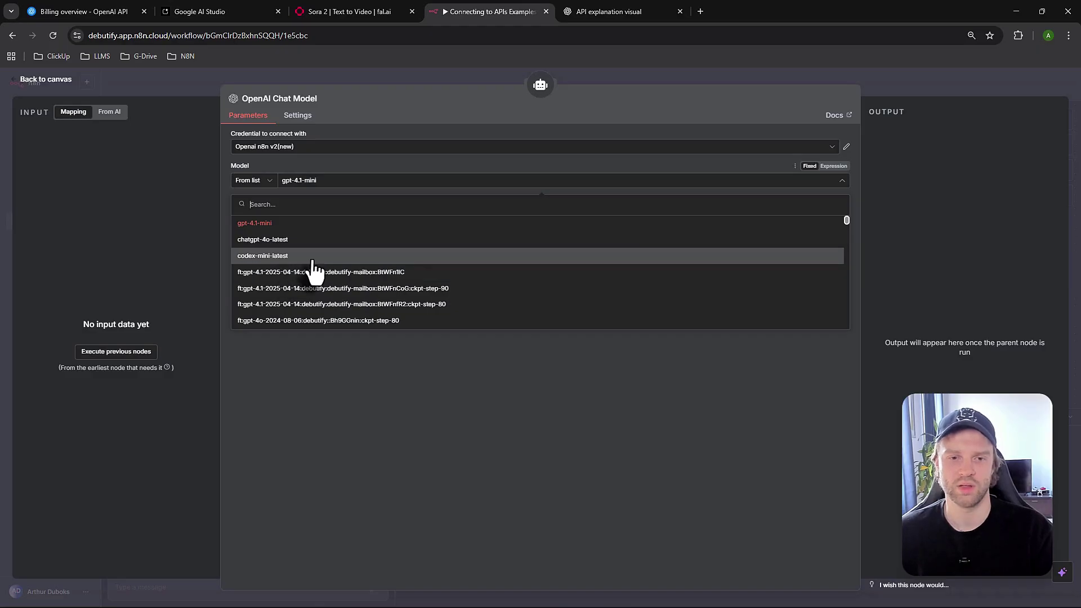
left_click(329, 177)
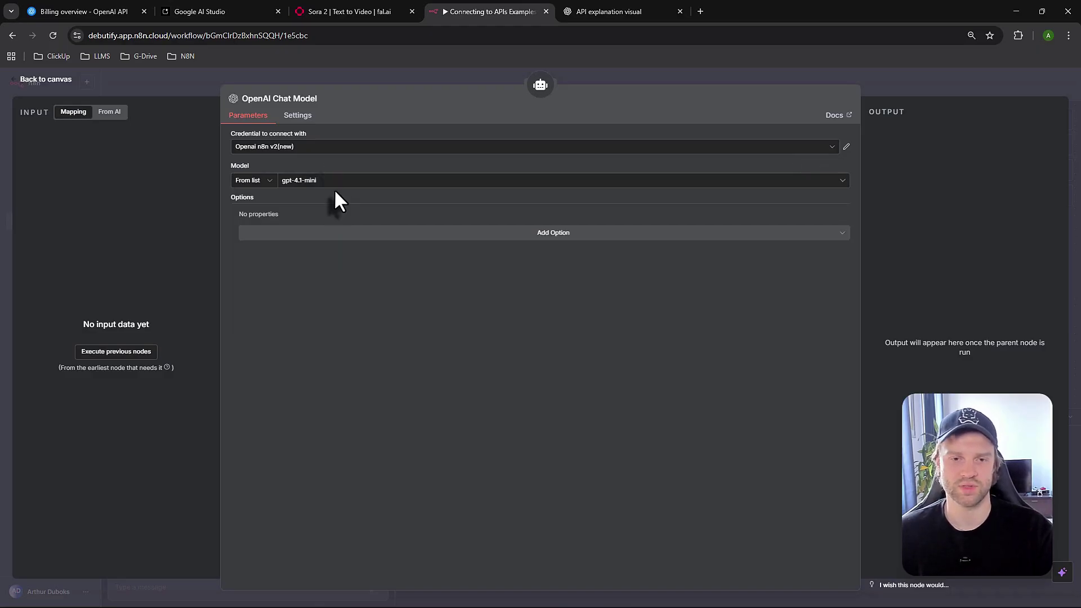
left_click(45, 81)
Nudge the OpenAI Chat Model node slightly right and save the workflow
left_click_drag(582, 291, 589, 292)
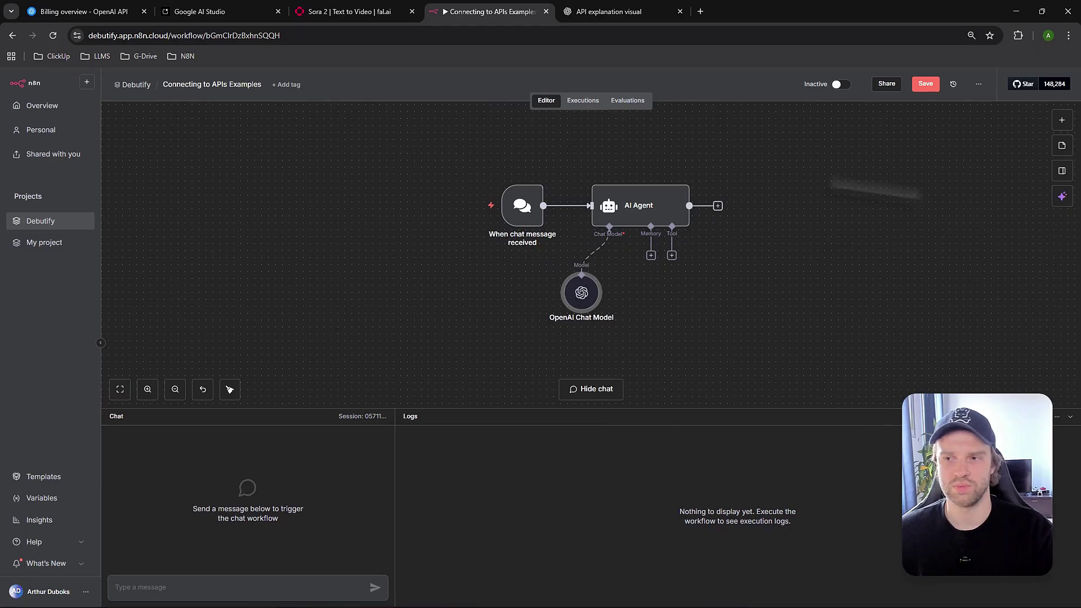
left_click(926, 83)
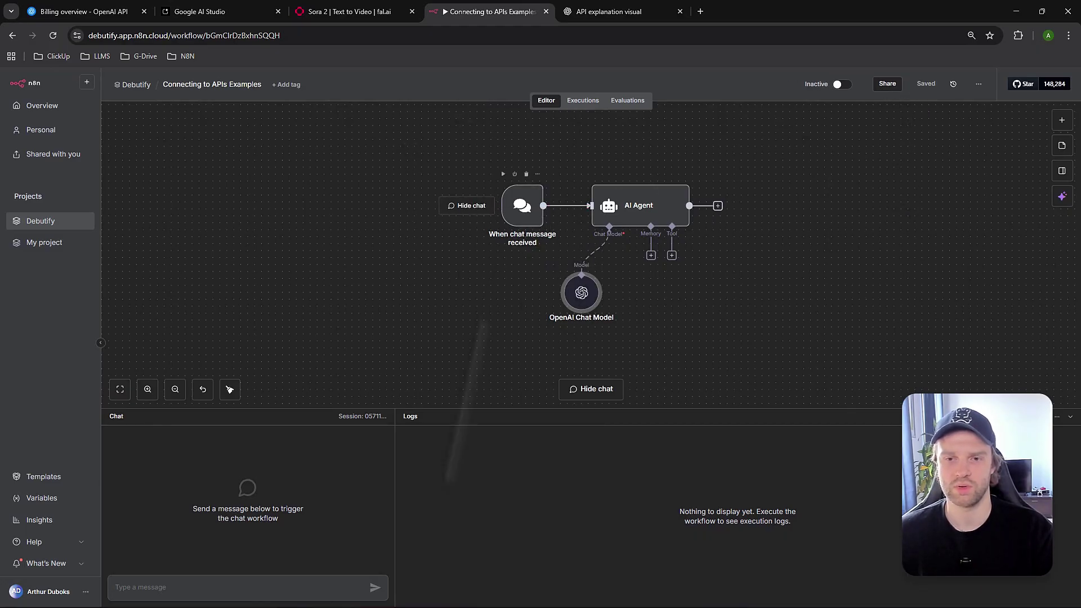
left_click(490, 420)
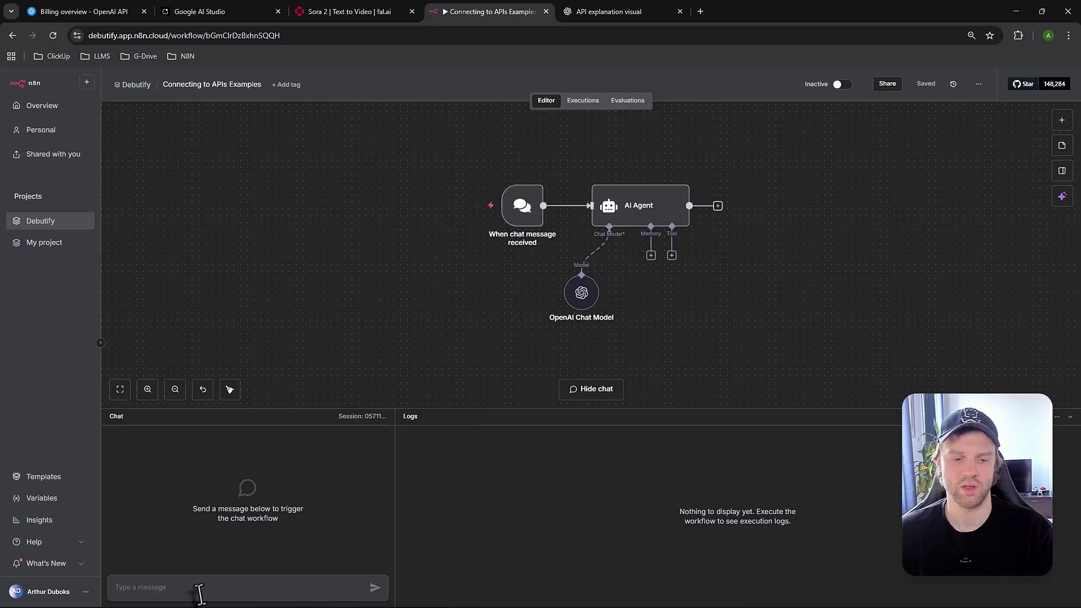
Send 'hi' in the chat panel and review the AI Agent's greeting reply
left_click(218, 580)
type("hi")
key("Return")
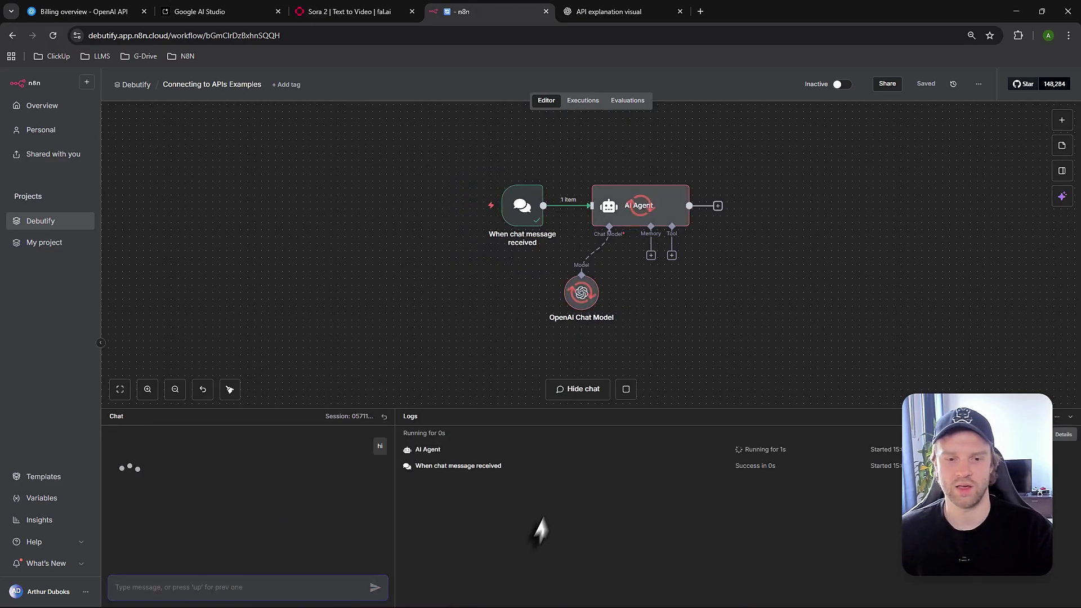
left_click_drag(140, 469, 179, 470)
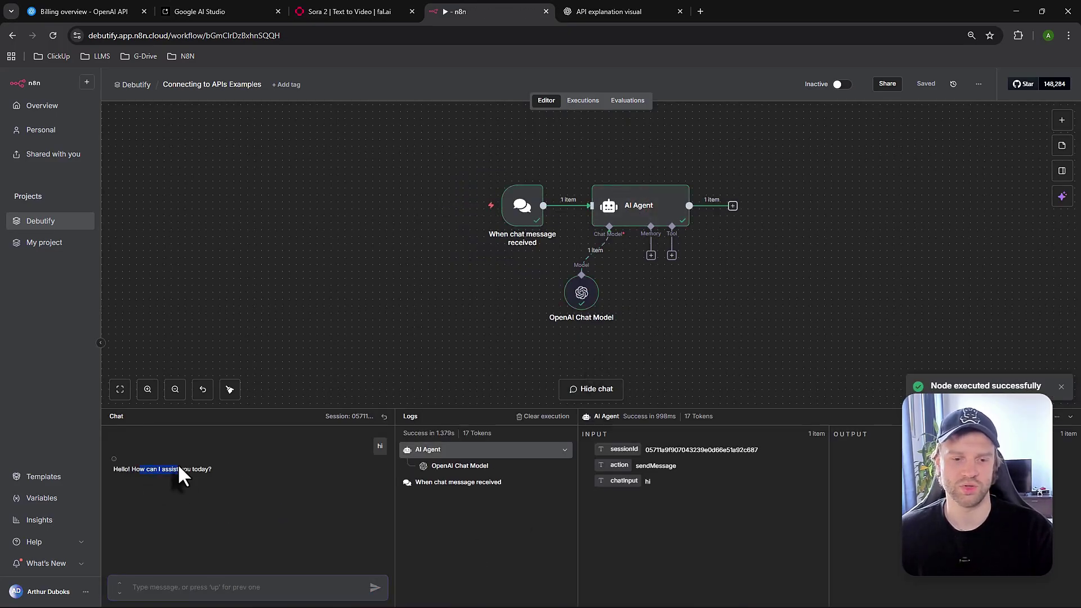
left_click(189, 497)
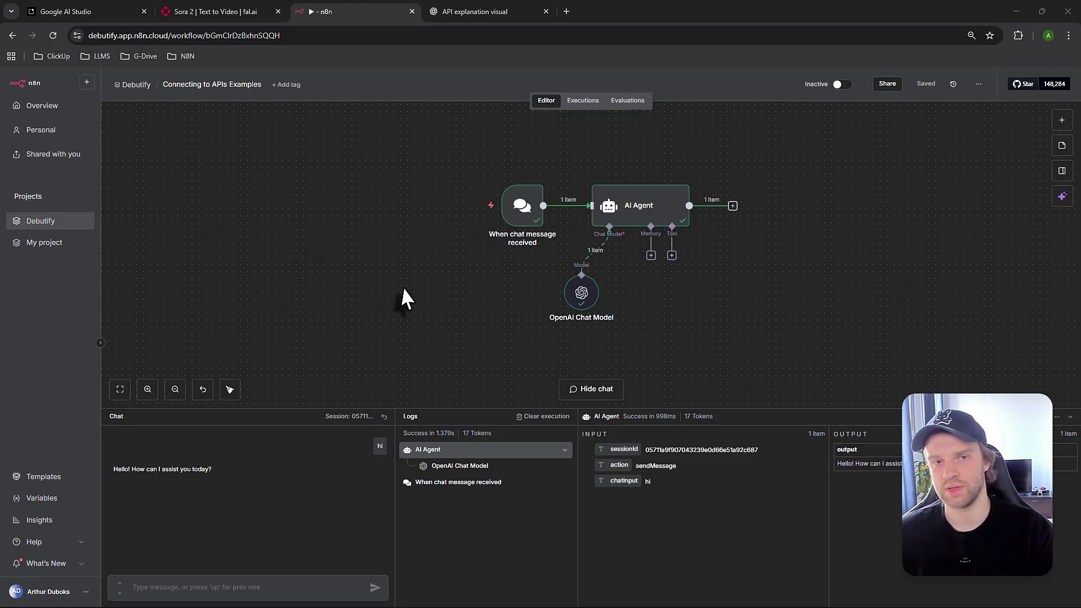
left_click(129, 12)
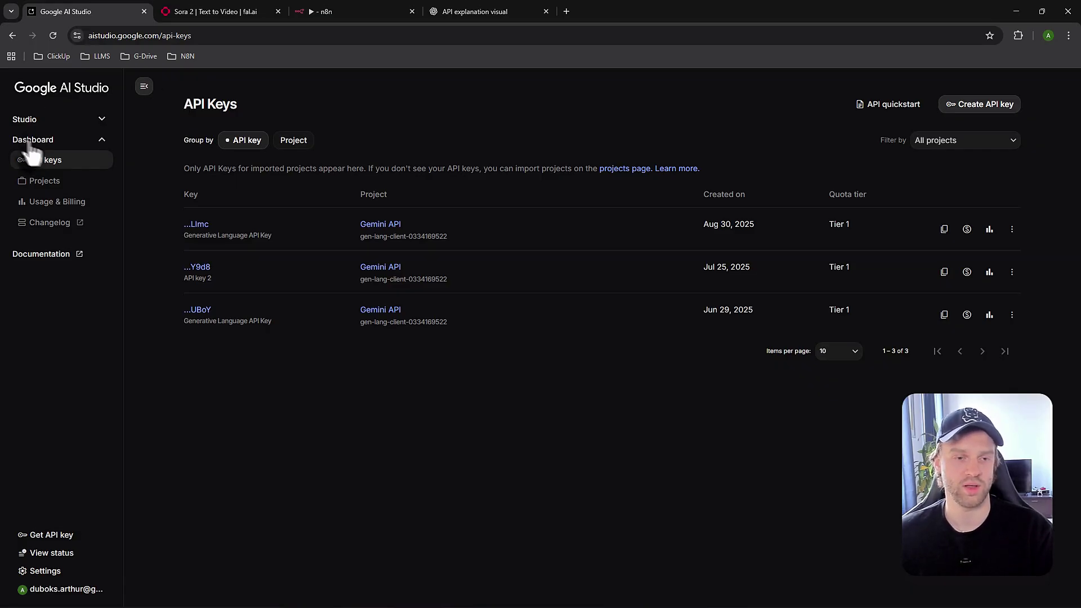
Close Google AI Studio's new API key dialog unused, then select n8n's OpenAI Chat Model node
left_click(979, 105)
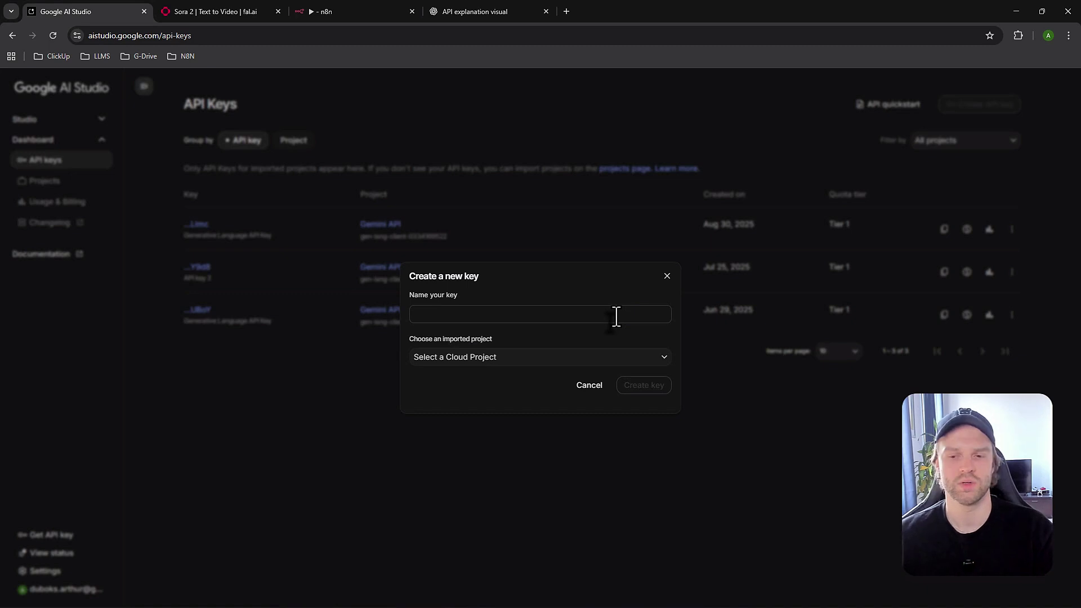
left_click(667, 276)
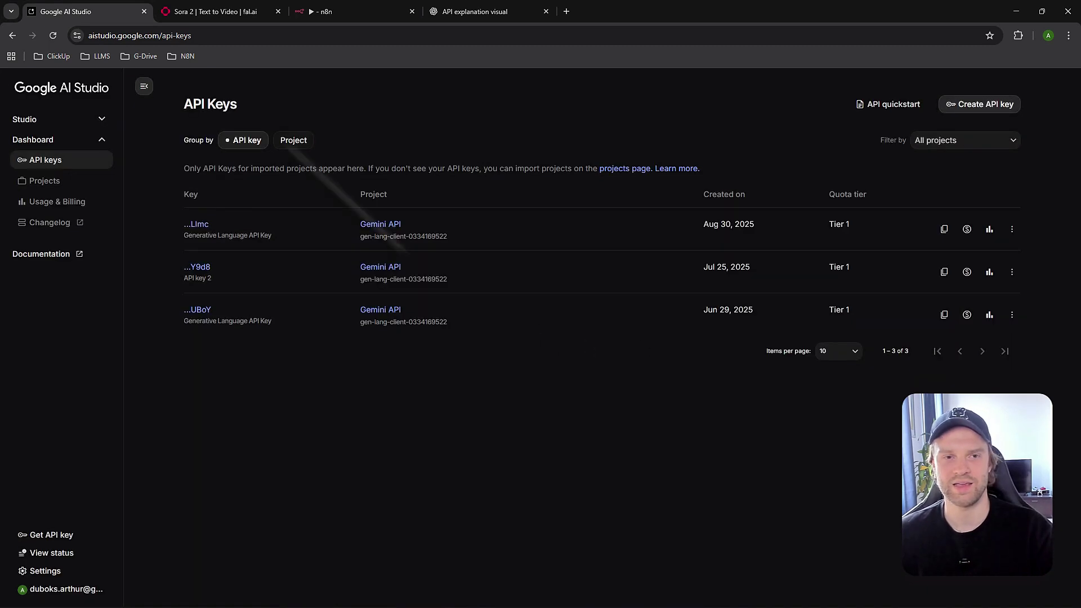
left_click(337, 12)
left_click(581, 294)
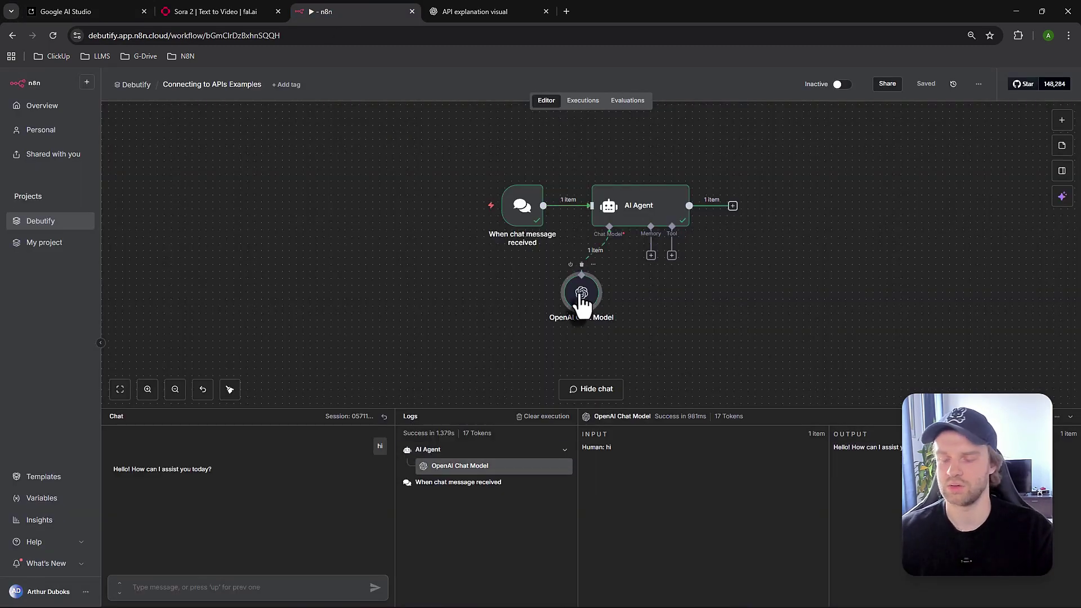
Replace the OpenAI Chat Model with a Google Gemini Chat Model on the AI Agent
key("Delete")
left_click(609, 256)
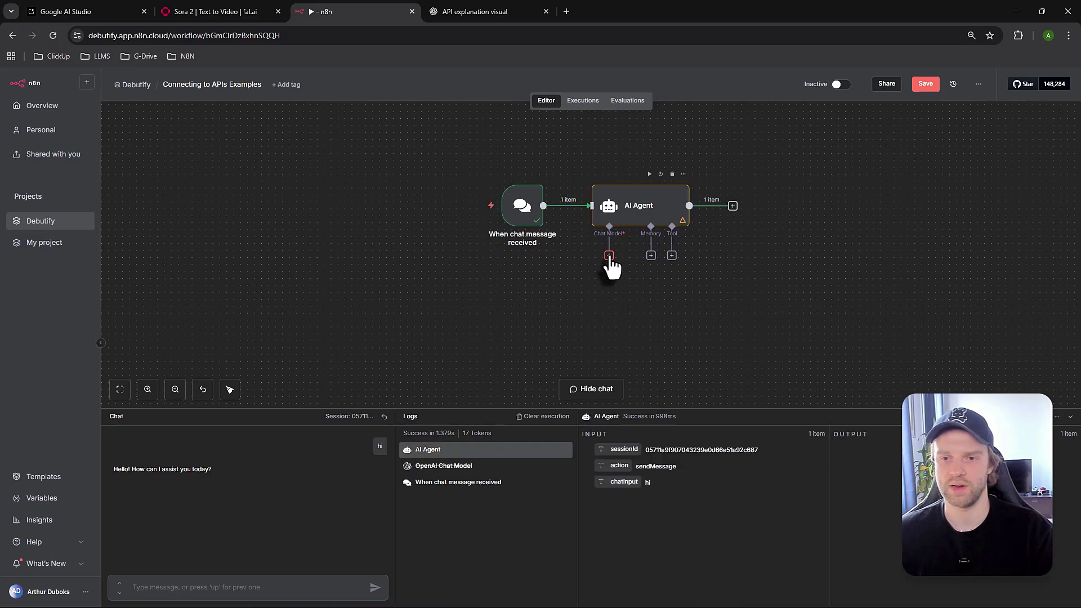
type("gemini")
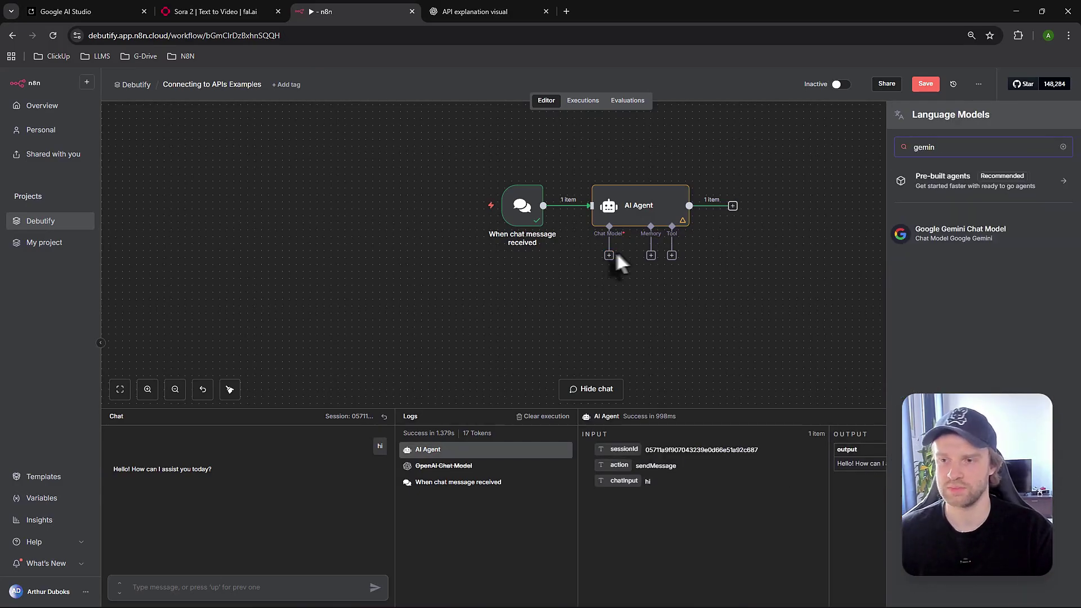
key("Return")
Create a new Gemini API credential with the pasted key and save it
left_click(308, 151)
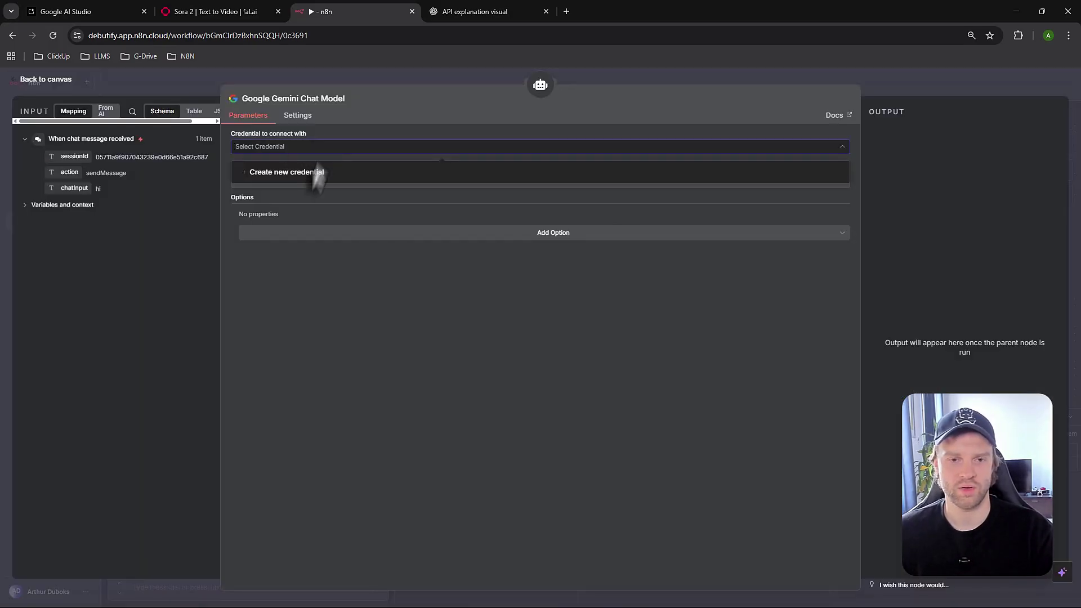
left_click(313, 172)
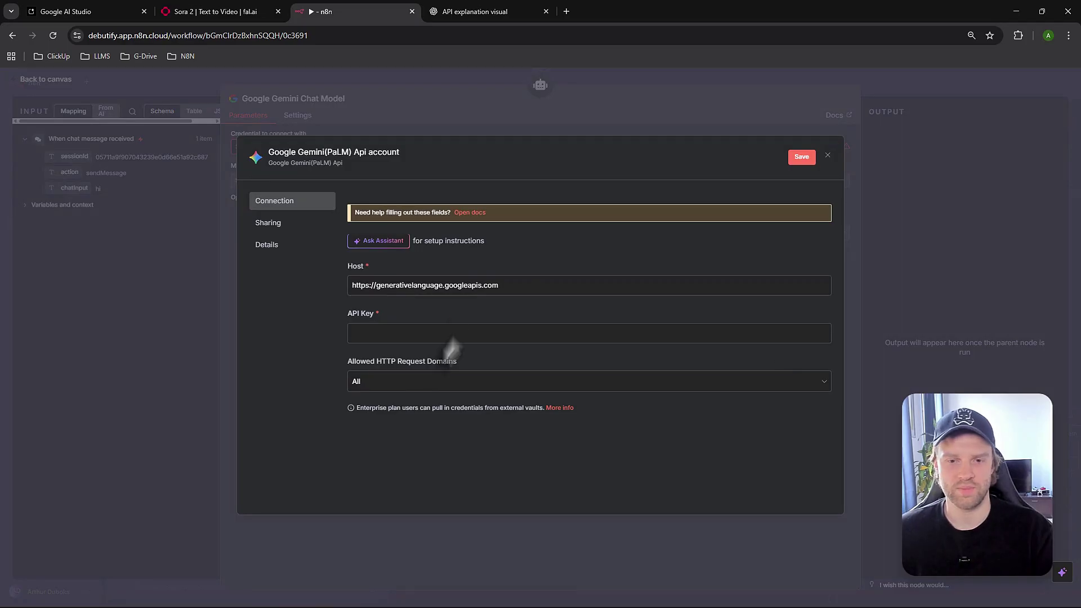
left_click(293, 153)
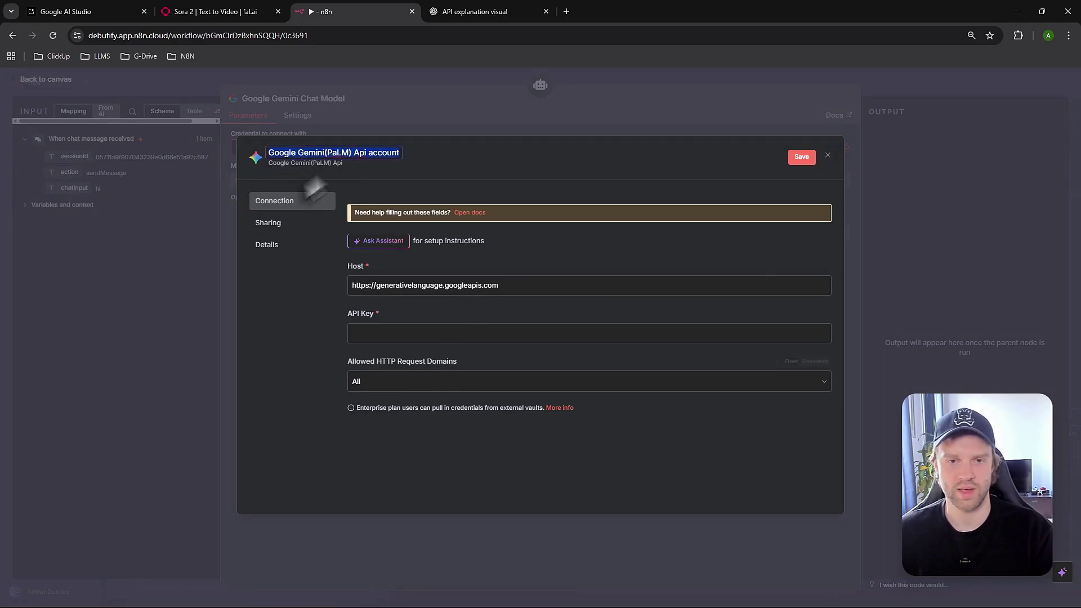
left_click(394, 337)
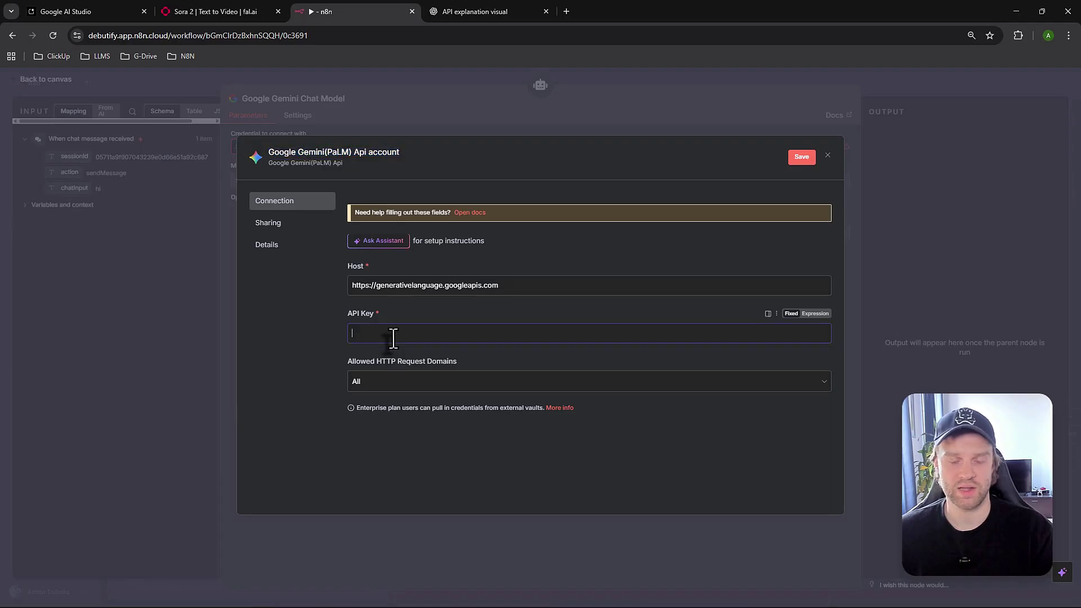
key("ctrl+v")
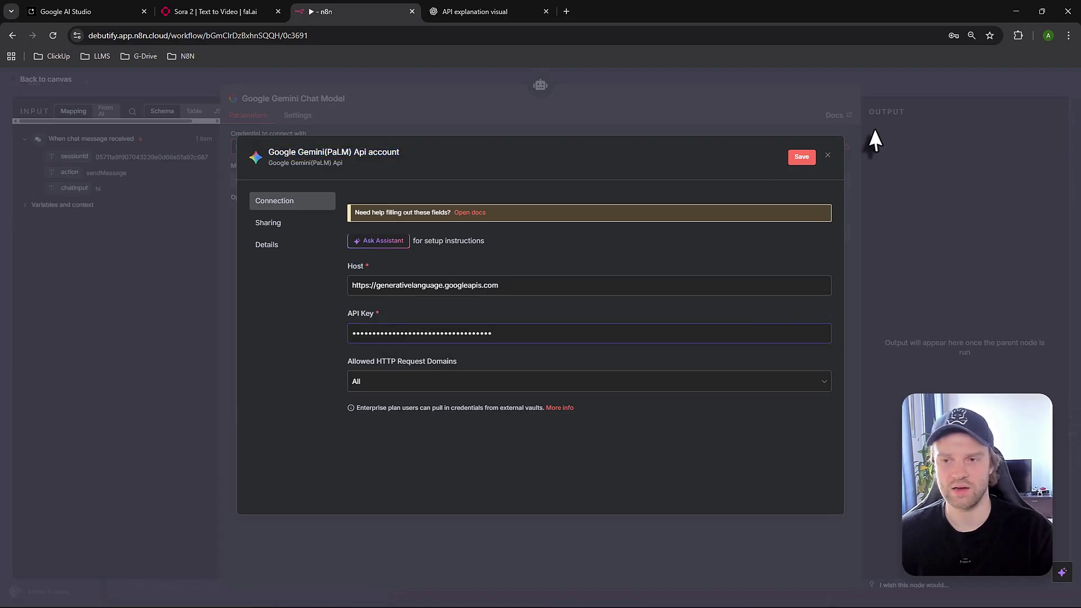
left_click(796, 160)
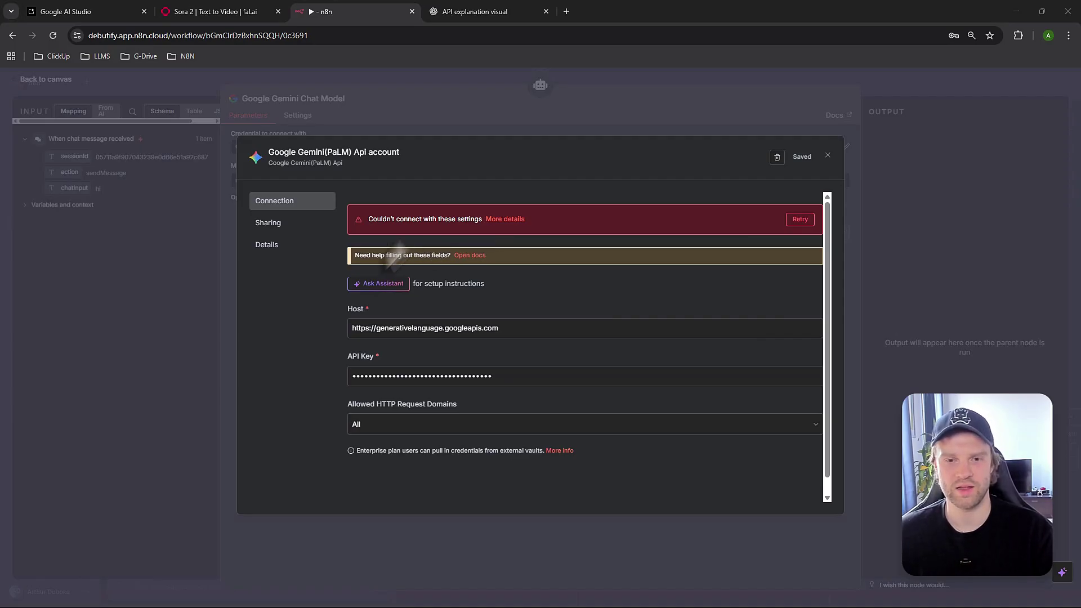
left_click(67, 12)
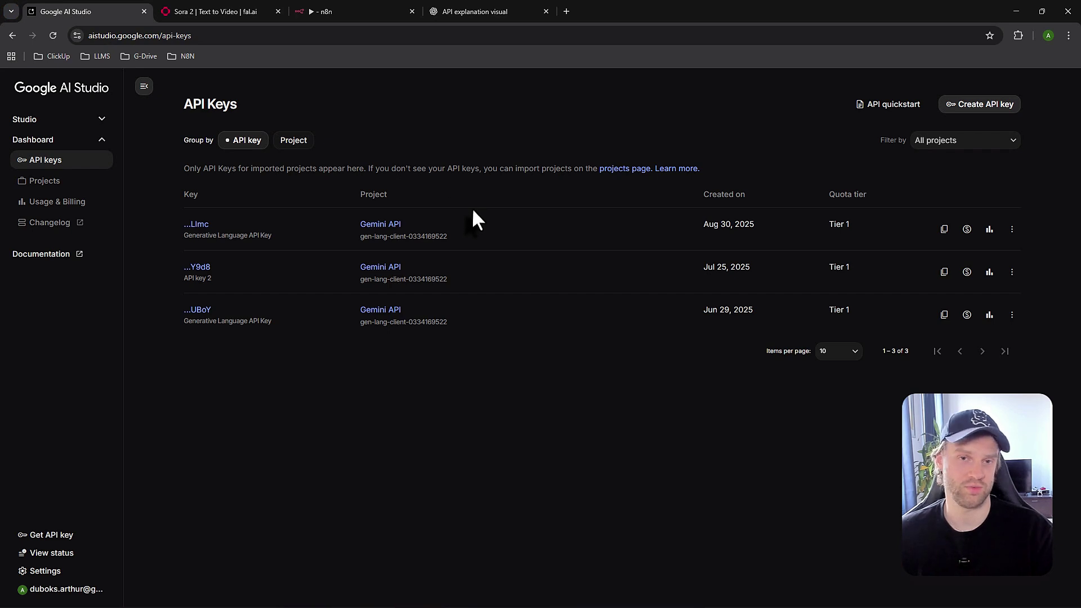
Create a Google AI Studio API key named 'n8n test' and copy it
left_click(964, 107)
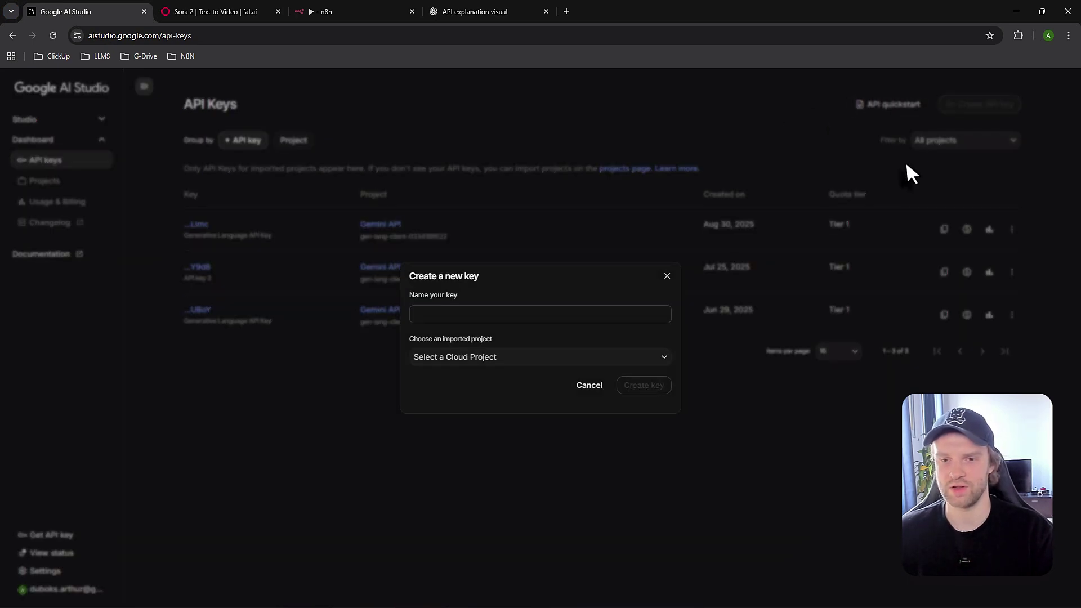
left_click(466, 314)
type("n8n ")
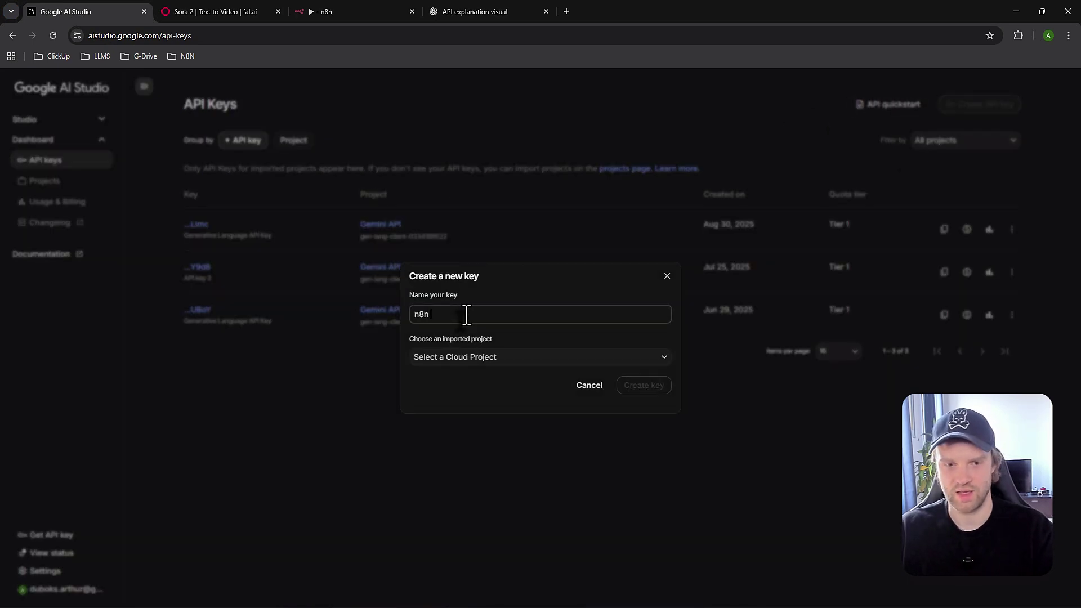
type("test")
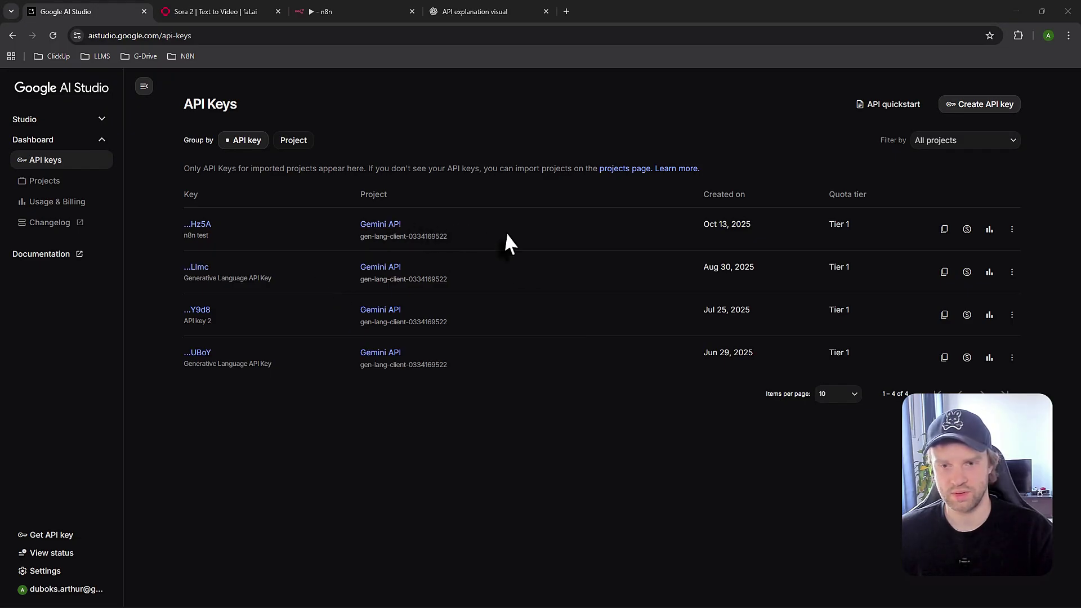
left_click(944, 229)
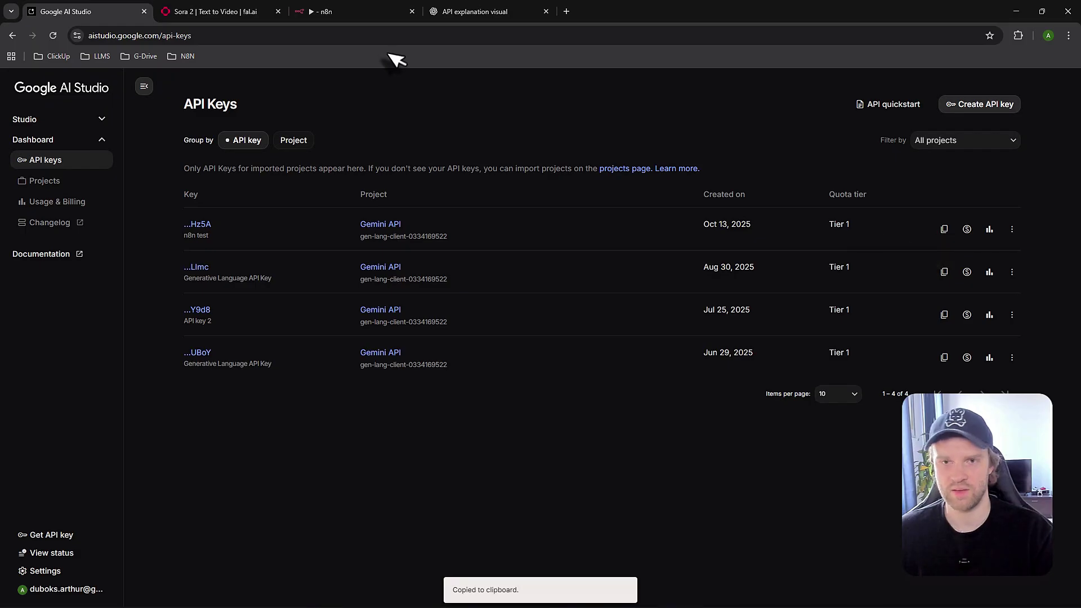
Replace the Gemini credential's API key with the new one, save it, and close the form
left_click(352, 13)
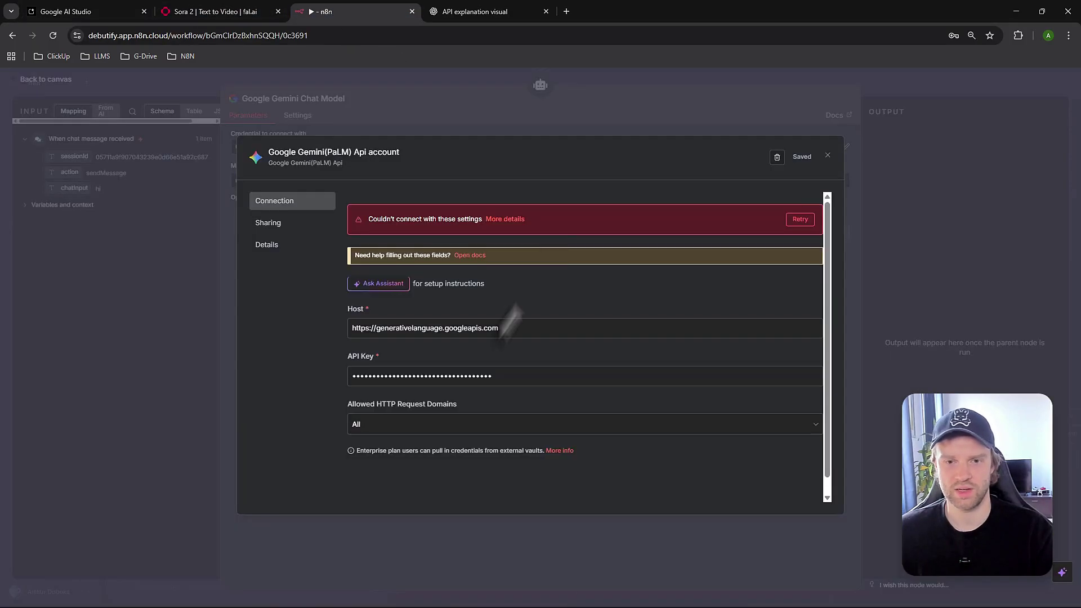
left_click(464, 375)
key("ctrl+a")
key("BackSpace")
key("ctrl+v")
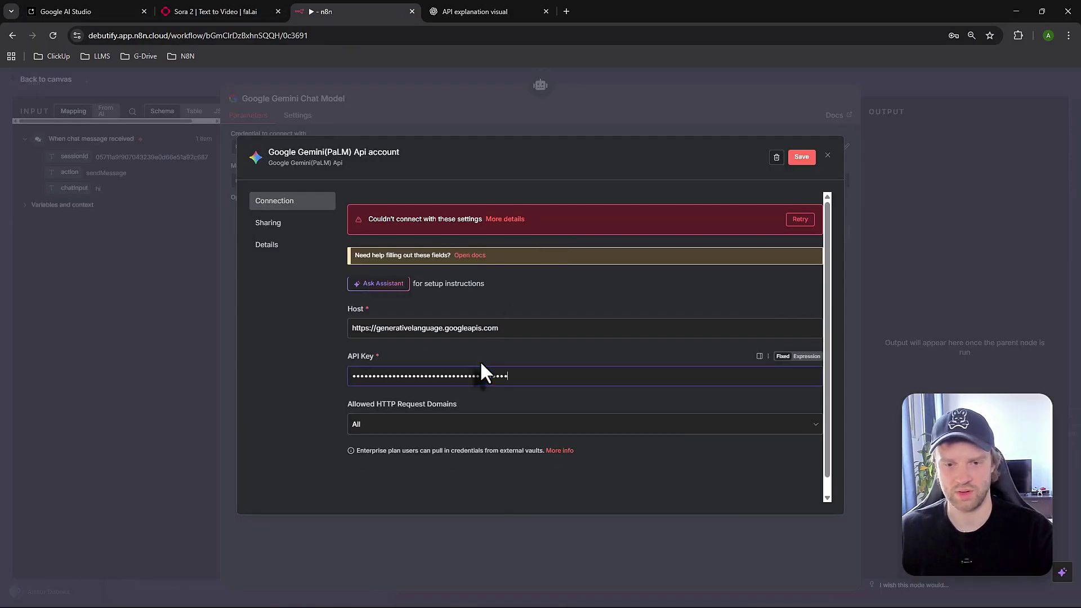
left_click(799, 161)
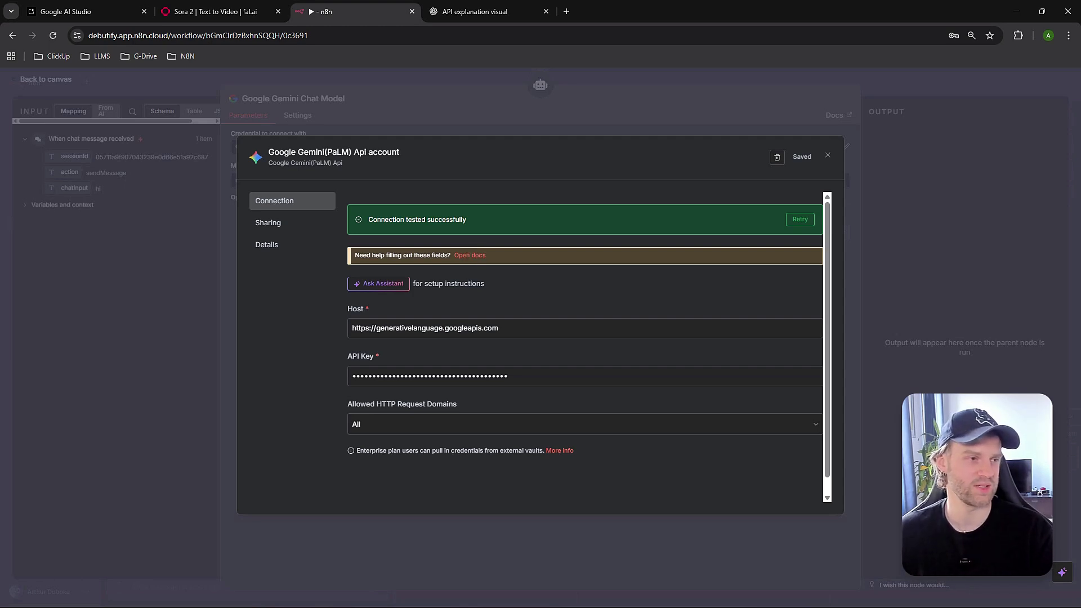
left_click(827, 155)
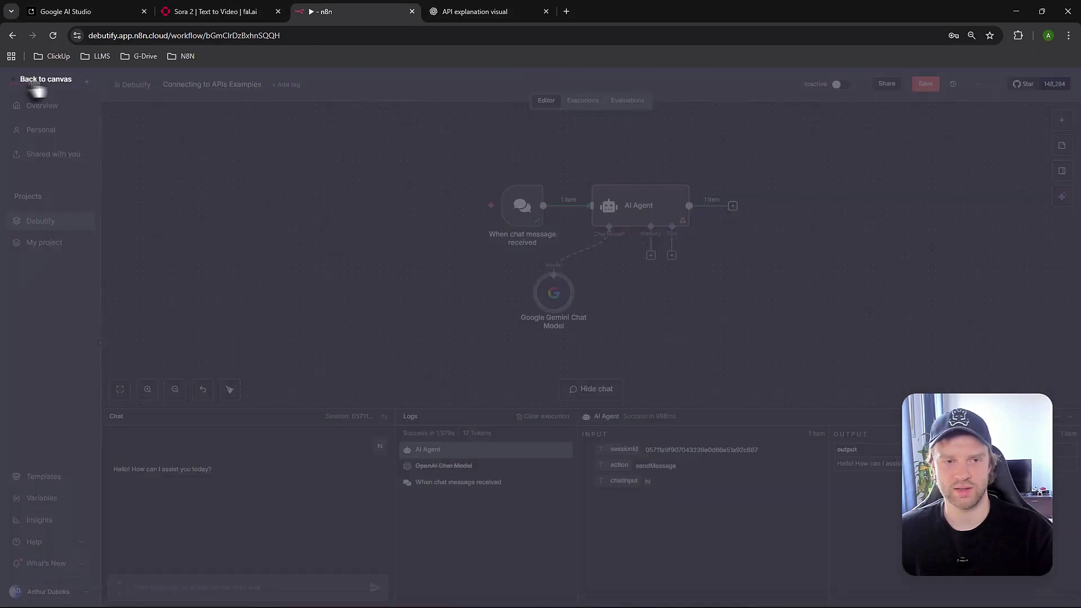
Save the workflow and send a 'hi' test message in the chat, which Gemini answers
left_click(35, 80)
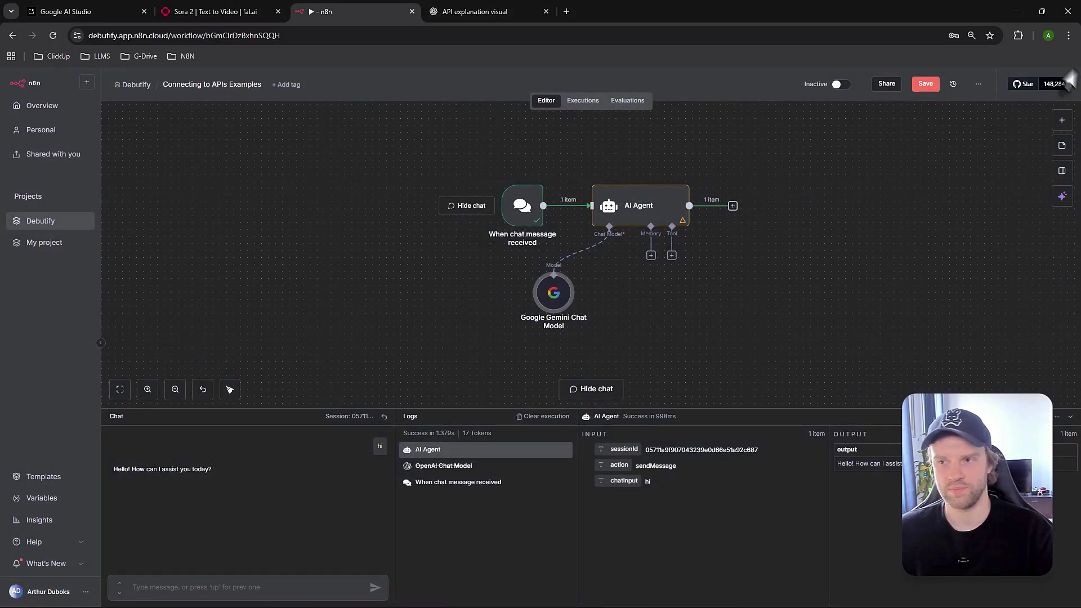
left_click(925, 84)
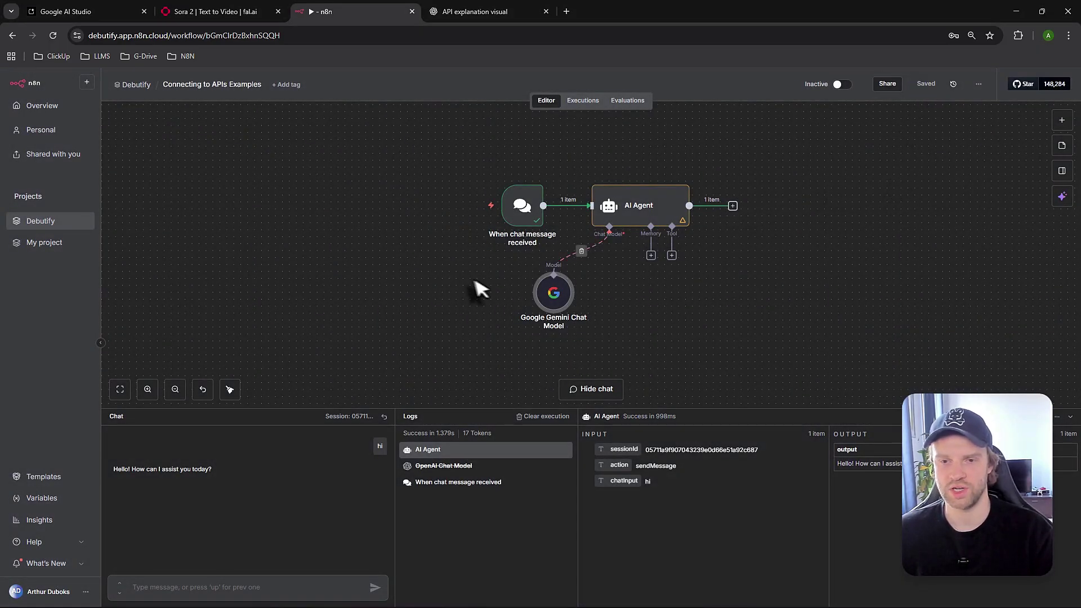
double_click(518, 209)
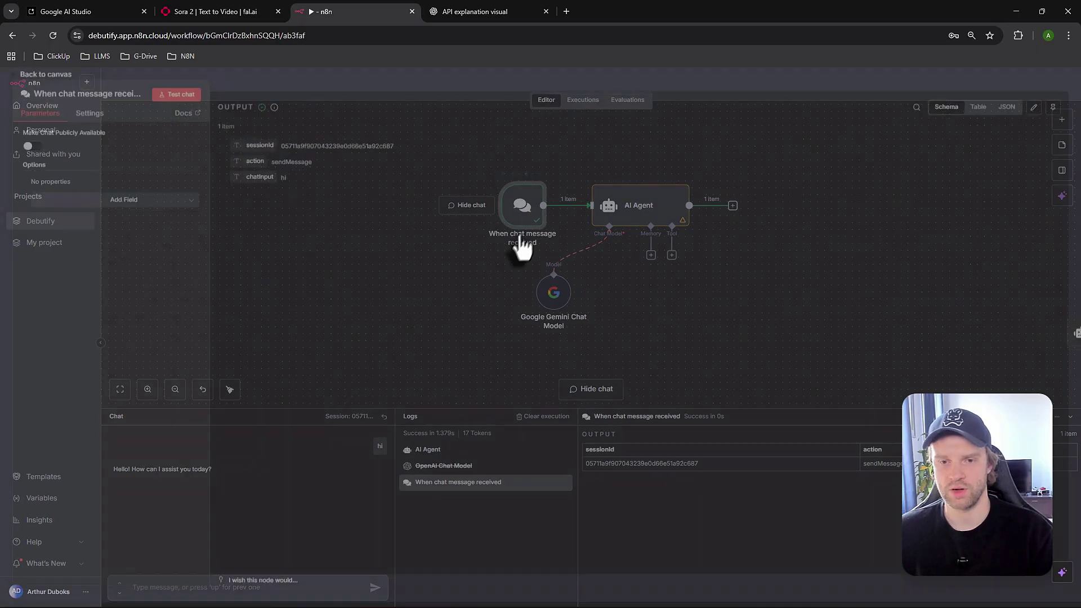
left_click(1061, 79)
left_click(278, 591)
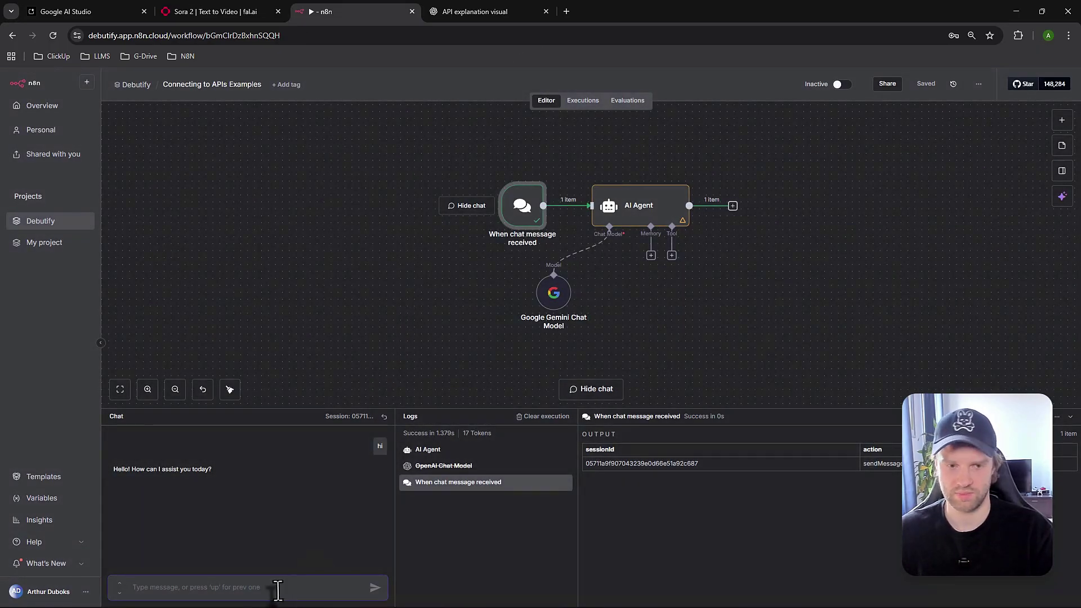
type("i")
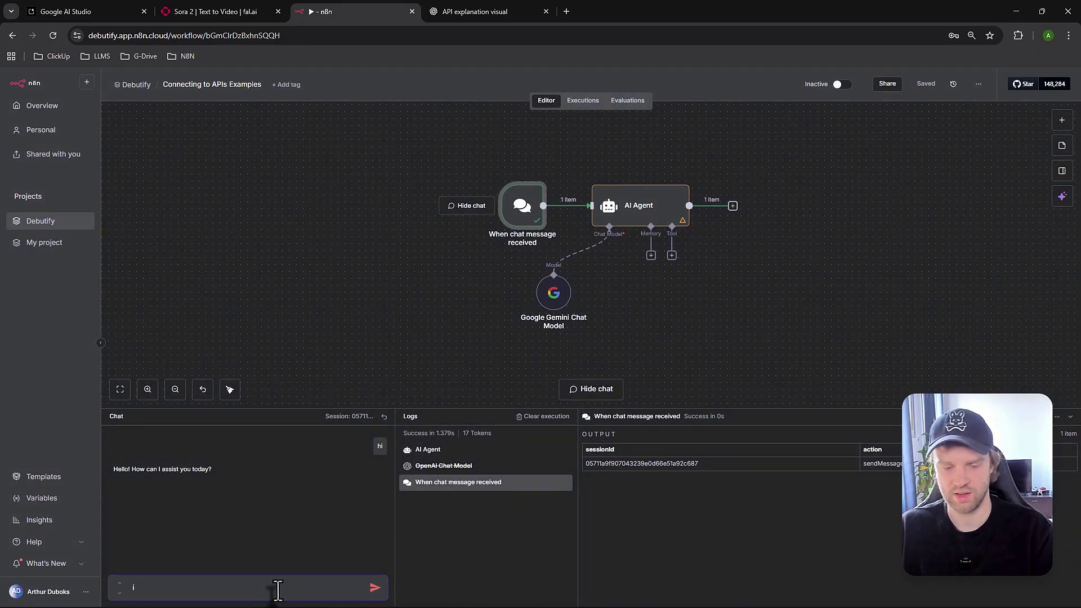
key("BackSpace")
type("hi")
key("Return")
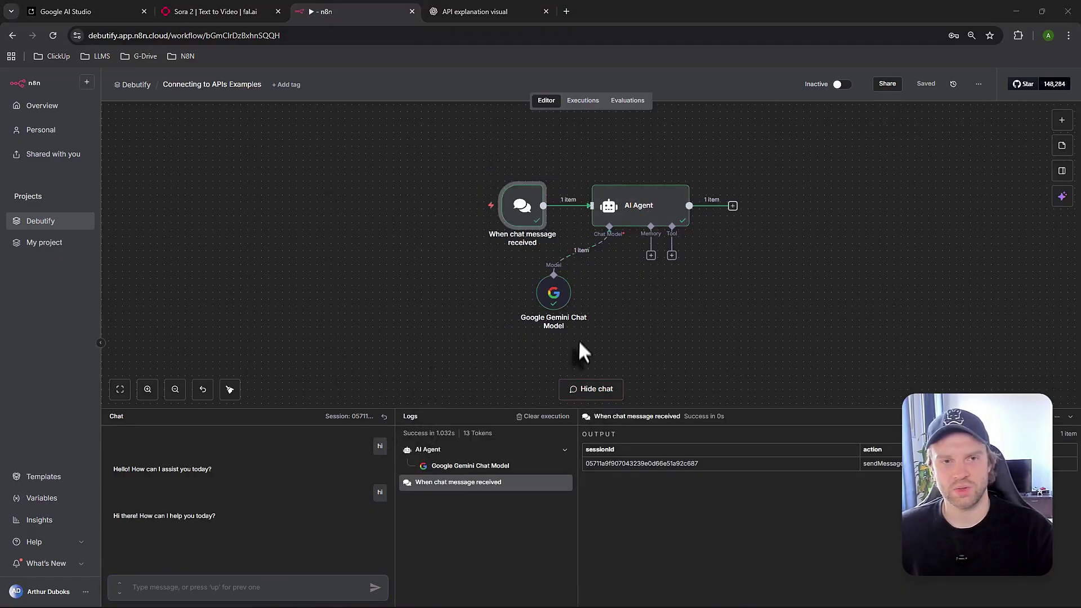
Delete the Google Gemini Chat Model node and save the workflow
left_click_drag(550, 295, 612, 301)
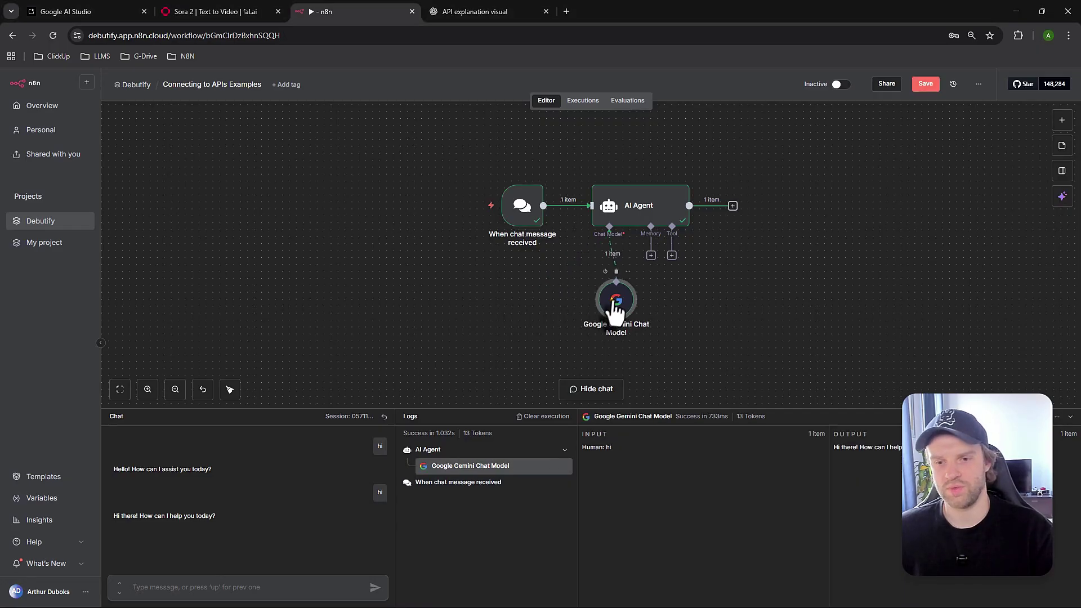
key("Delete")
left_click(925, 84)
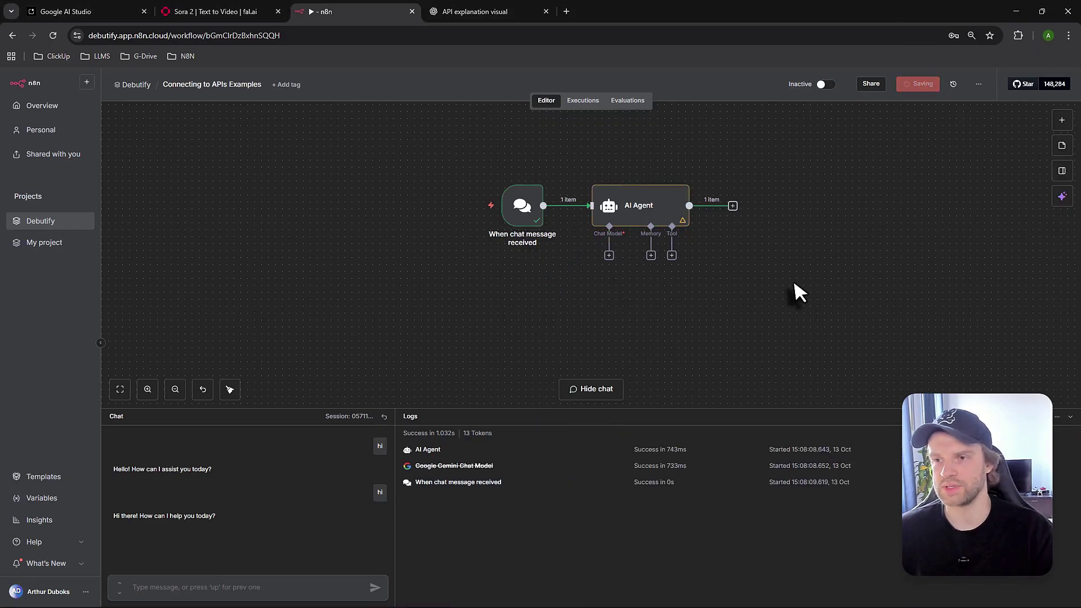
Go from the fal.ai Sora 2 docs to the Explore models page and open its search palette
left_click(216, 12)
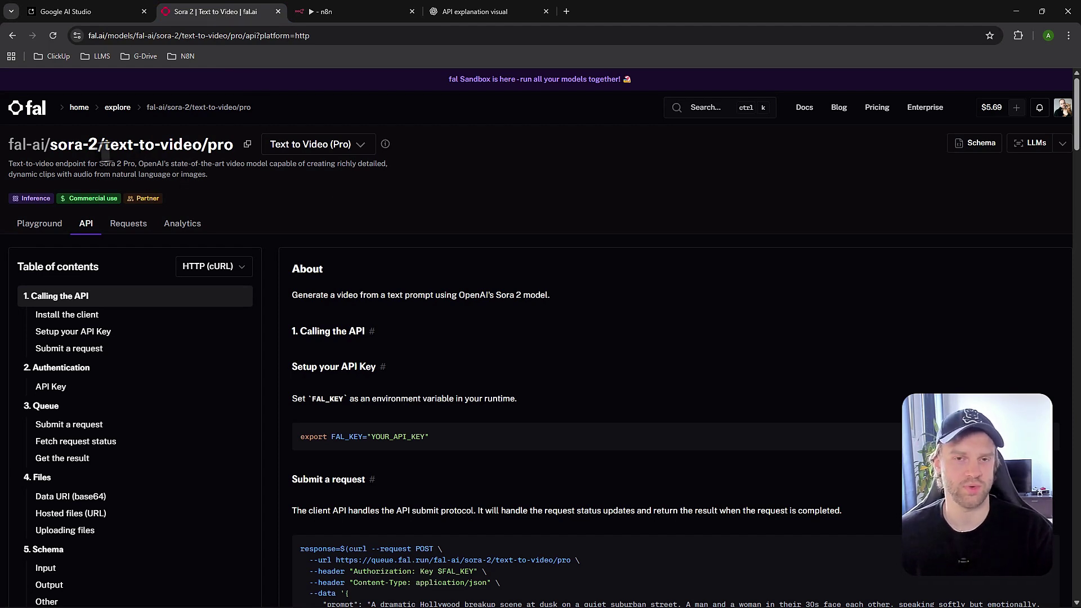
left_click(30, 121)
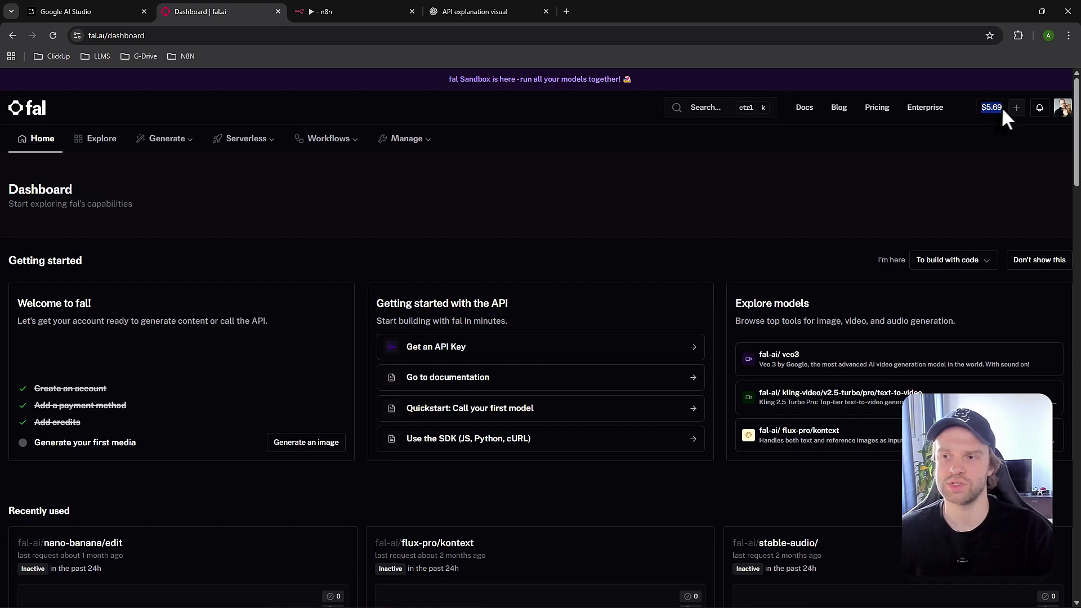
left_click(979, 130)
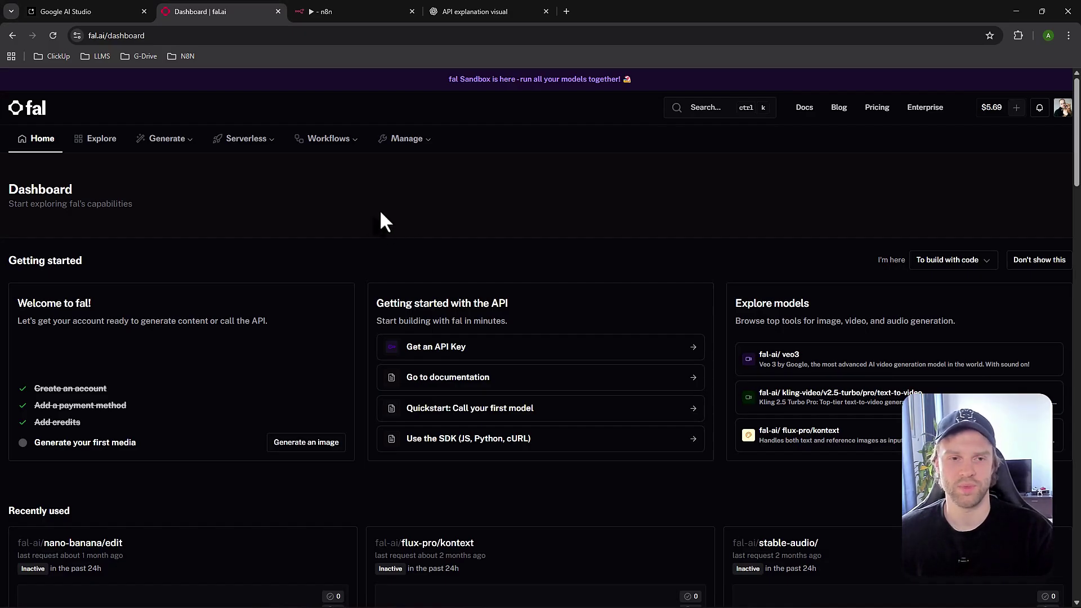
left_click(103, 142)
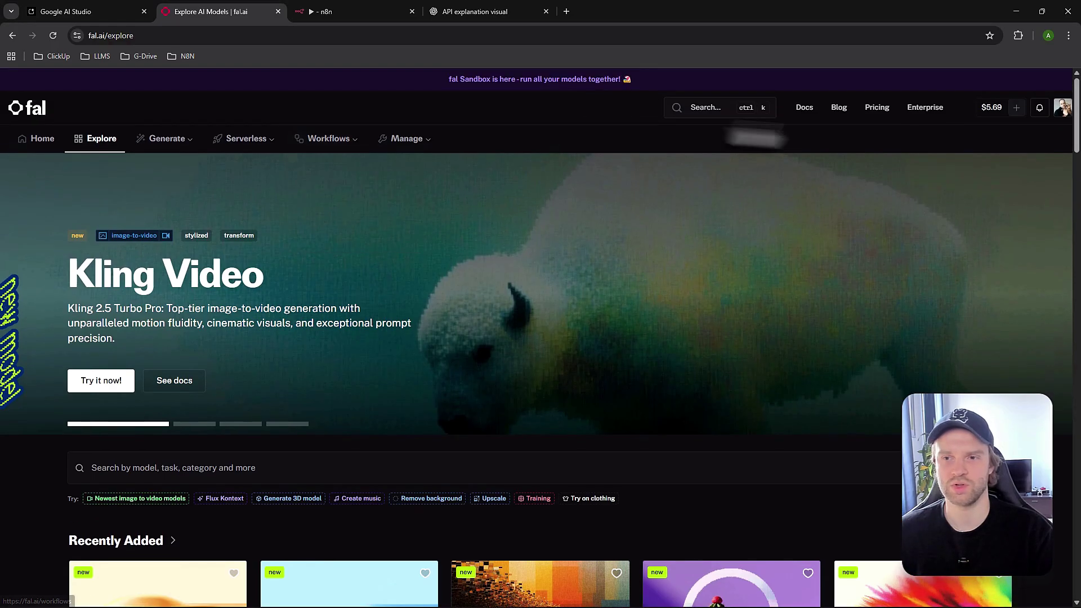
left_click(710, 112)
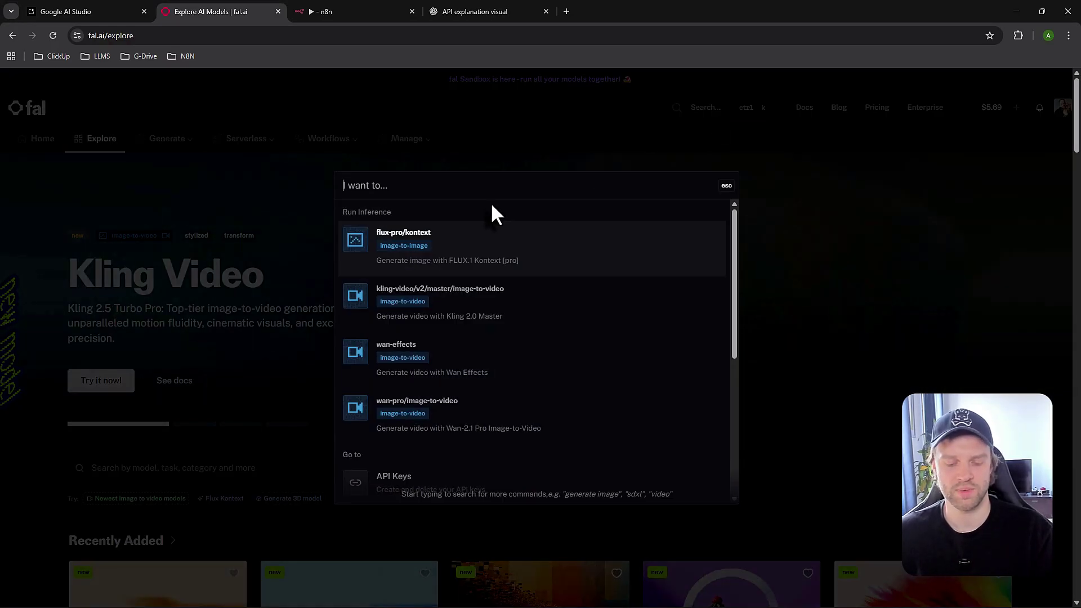
Search 'sora 2' and open the sora-2/text-to-video/pro model's API documentation
type("sora ")
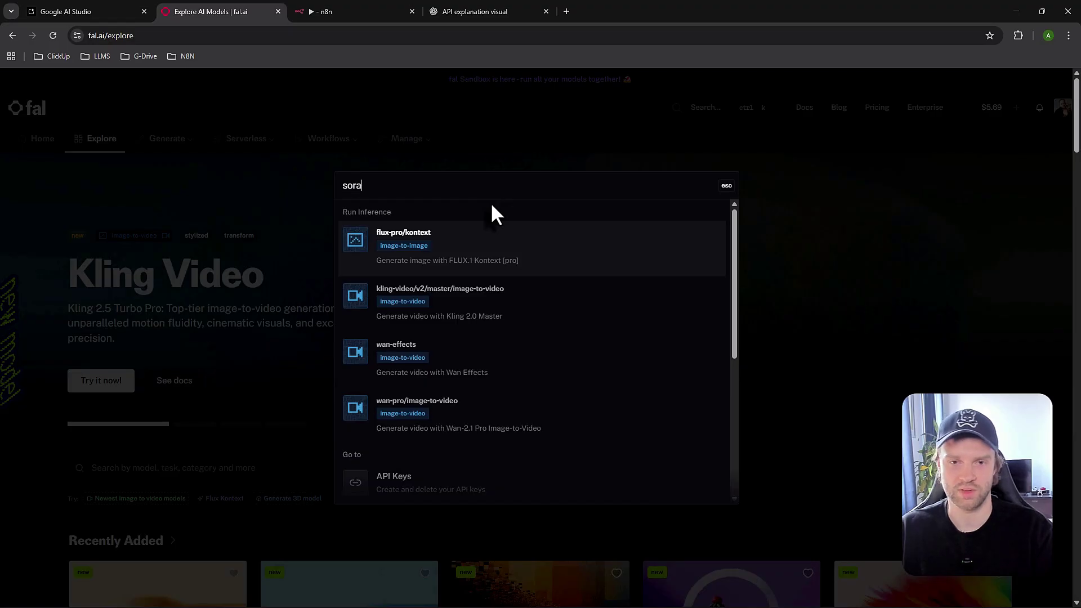
type("2")
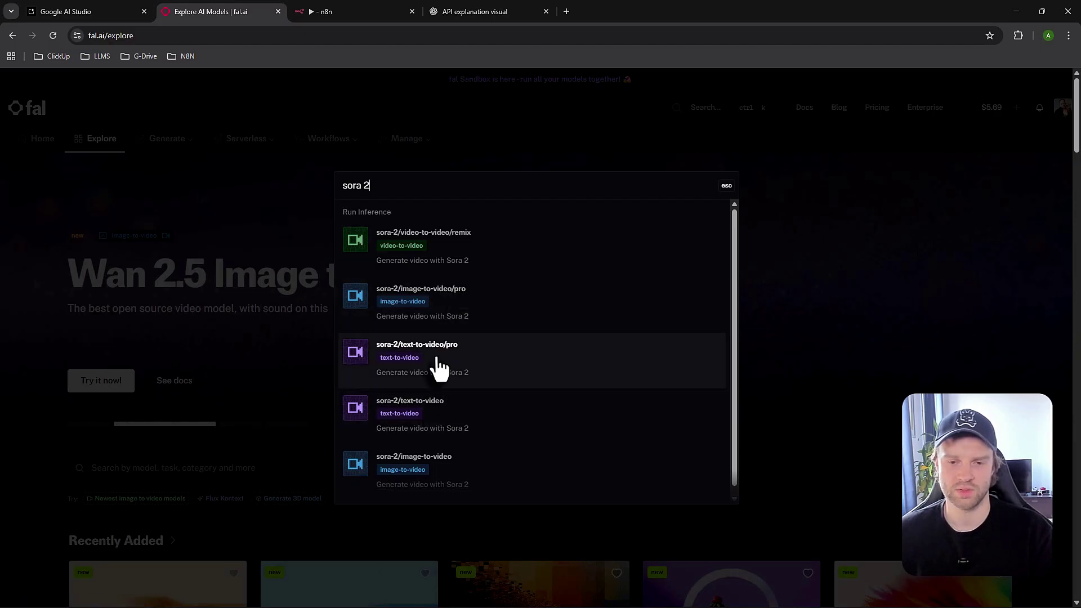
left_click(467, 374)
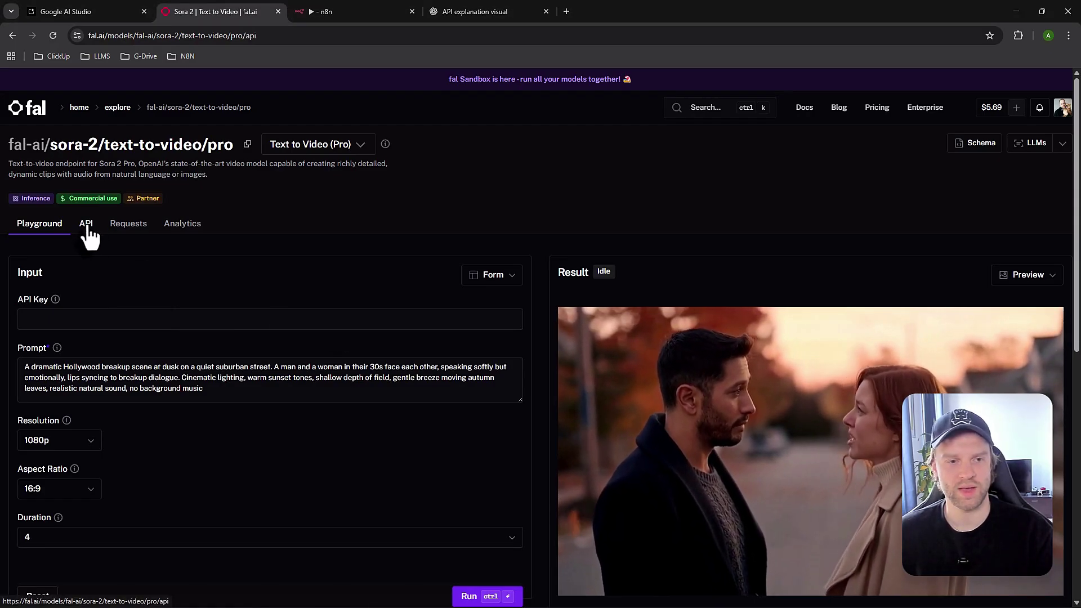
left_click(86, 224)
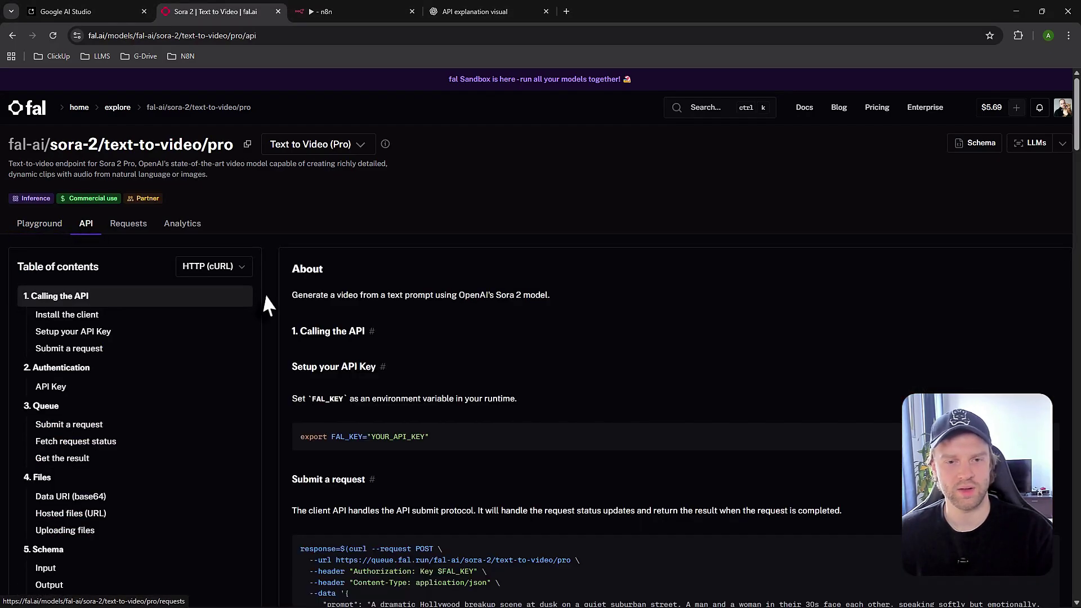
Keep HTTP (cURL) as the example language, scroll through it, and return to n8n
left_click(224, 276)
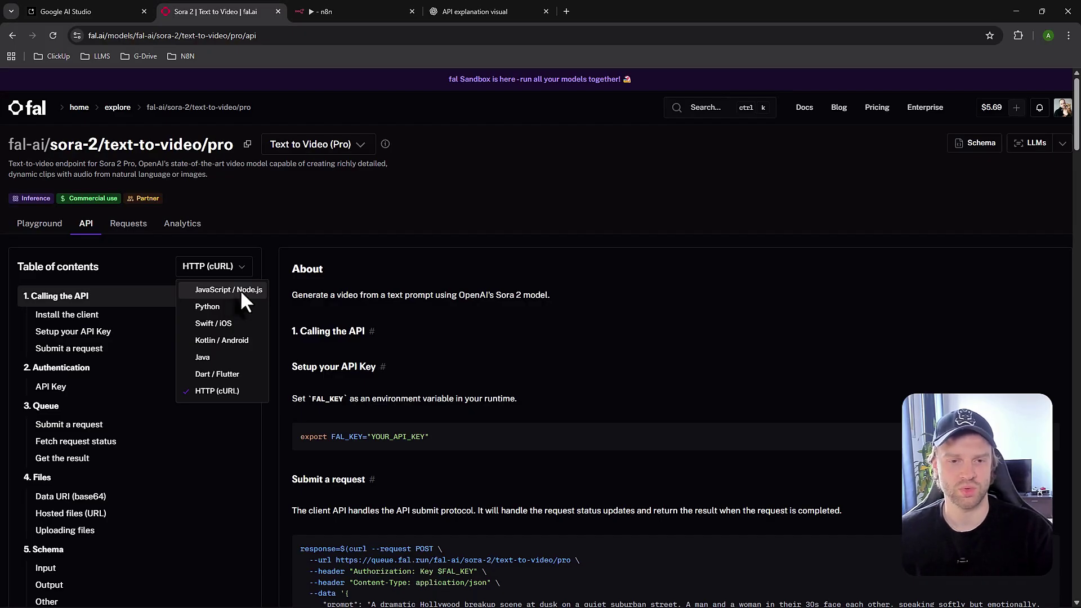
left_click(238, 271)
left_click(237, 273)
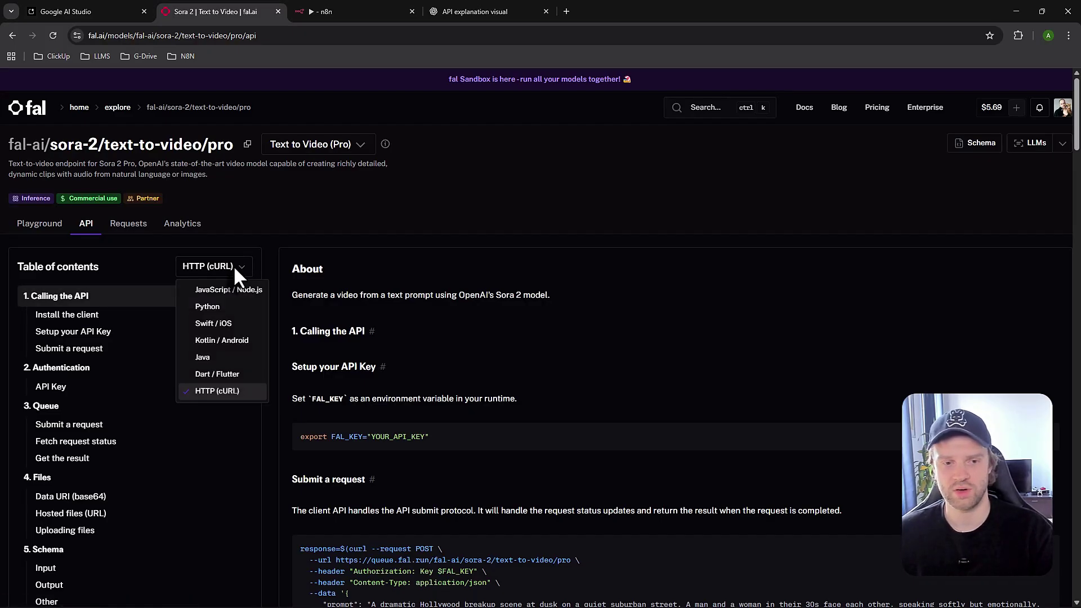
left_click(232, 394)
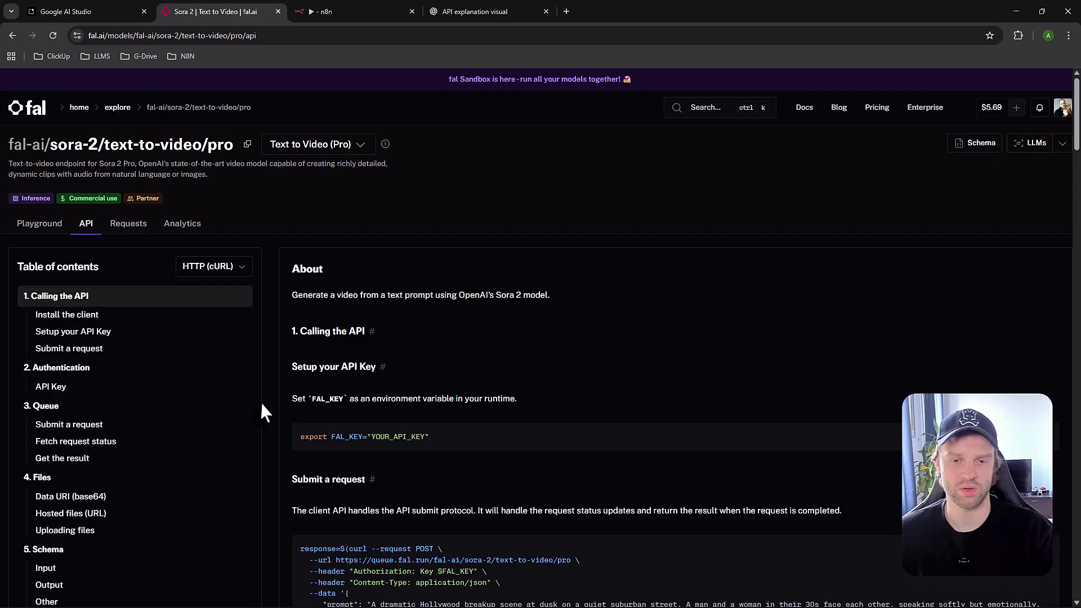
scroll(422, 386, "down", 1)
scroll(423, 386, "down", 4)
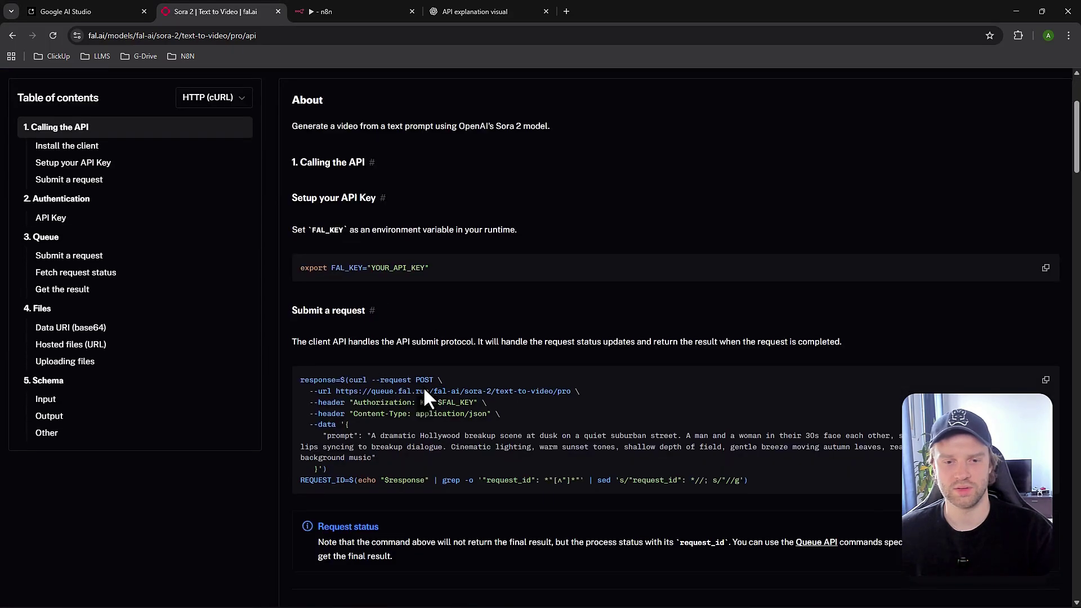
left_click(349, 17)
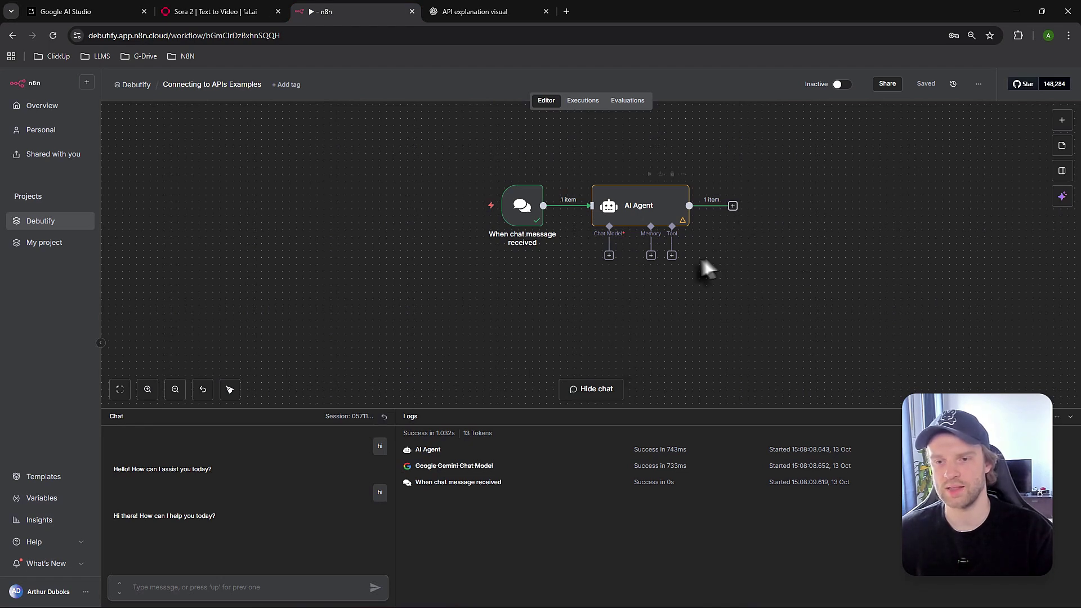
Add an HTTP Request Tool to the AI Agent by searching 'http'
left_click(672, 255)
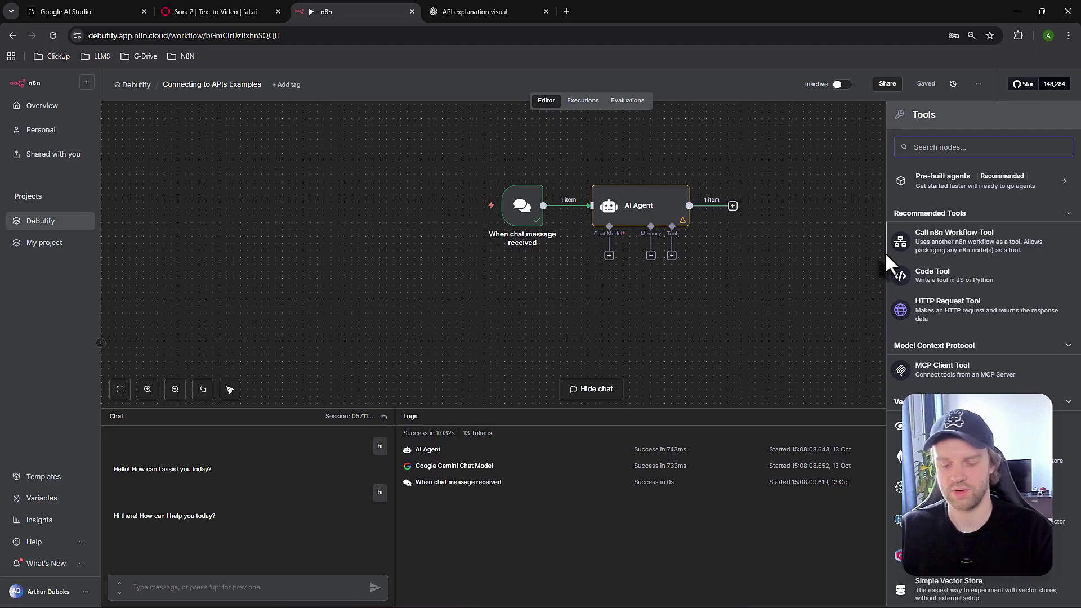
type("http")
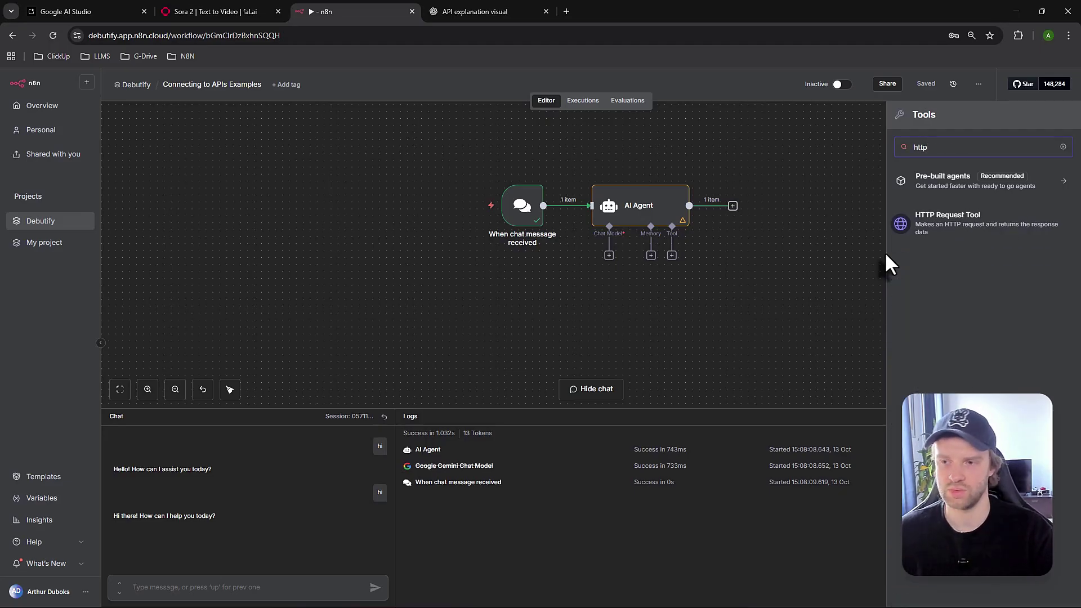
key("Return")
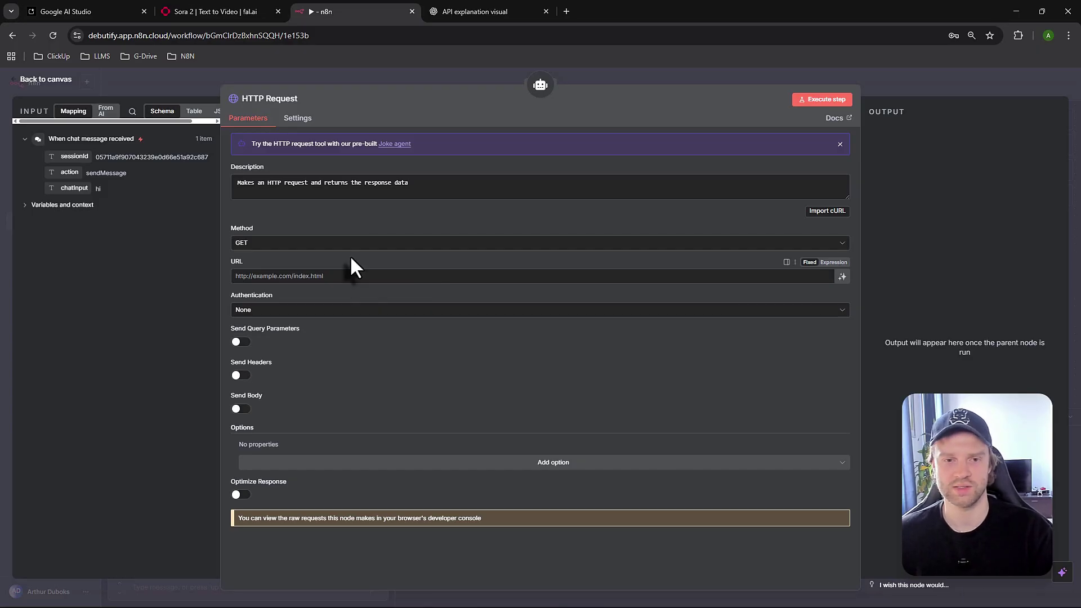
Set the HTTP Request tool's method to POST
left_click(278, 242)
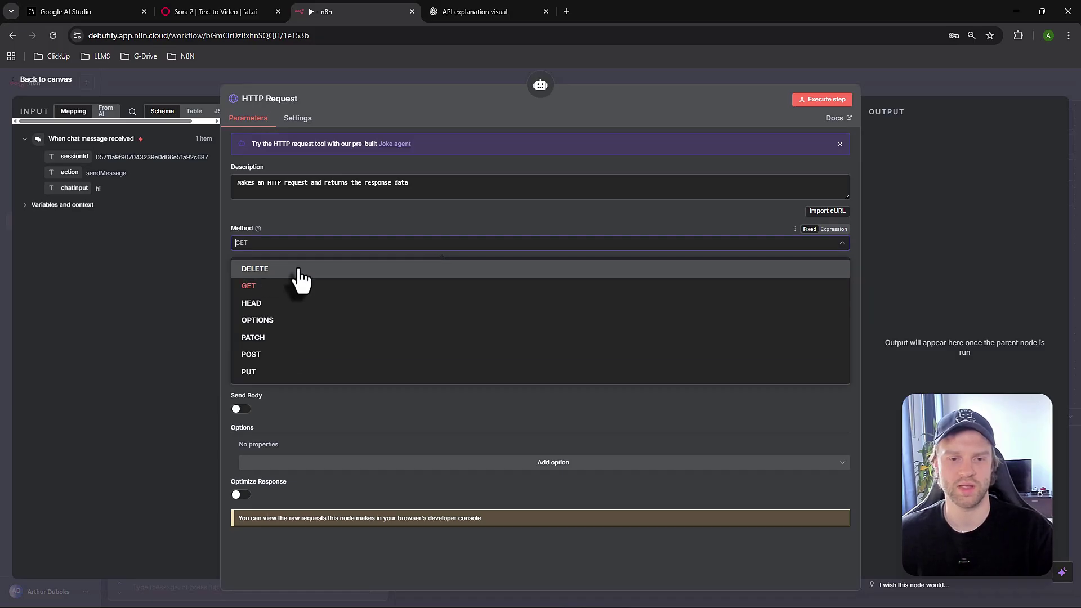
left_click(313, 354)
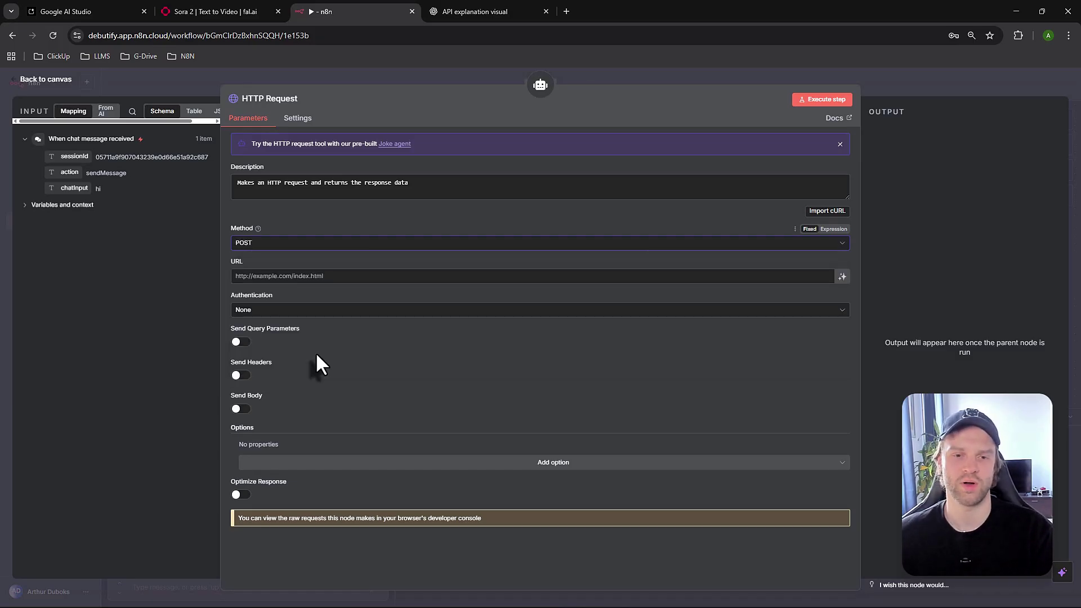
left_click(297, 276)
left_click(320, 260)
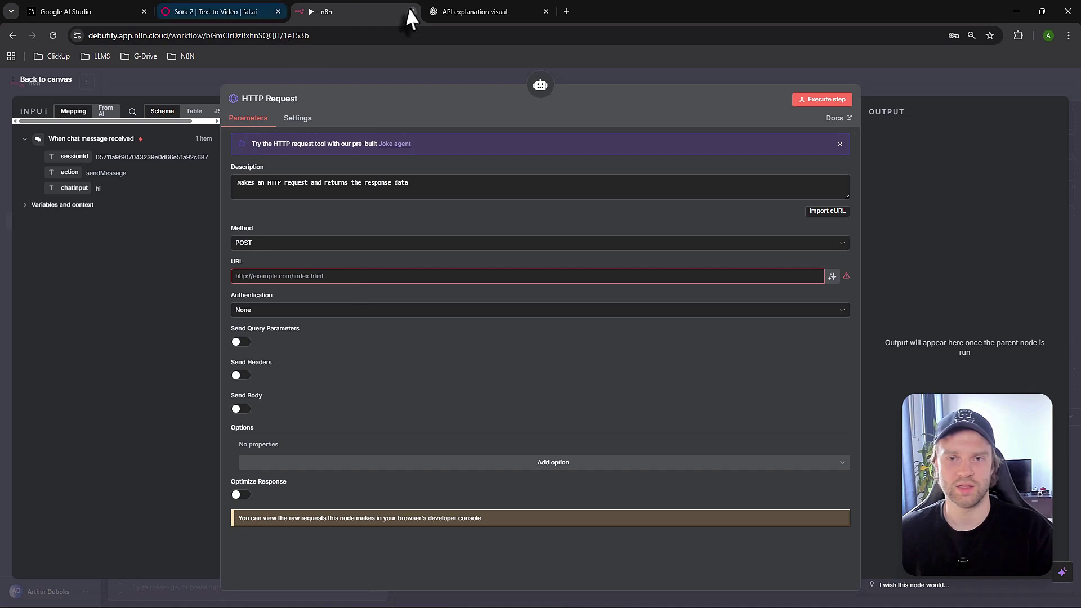
left_click(545, 11)
left_click_drag(241, 13, 434, 14)
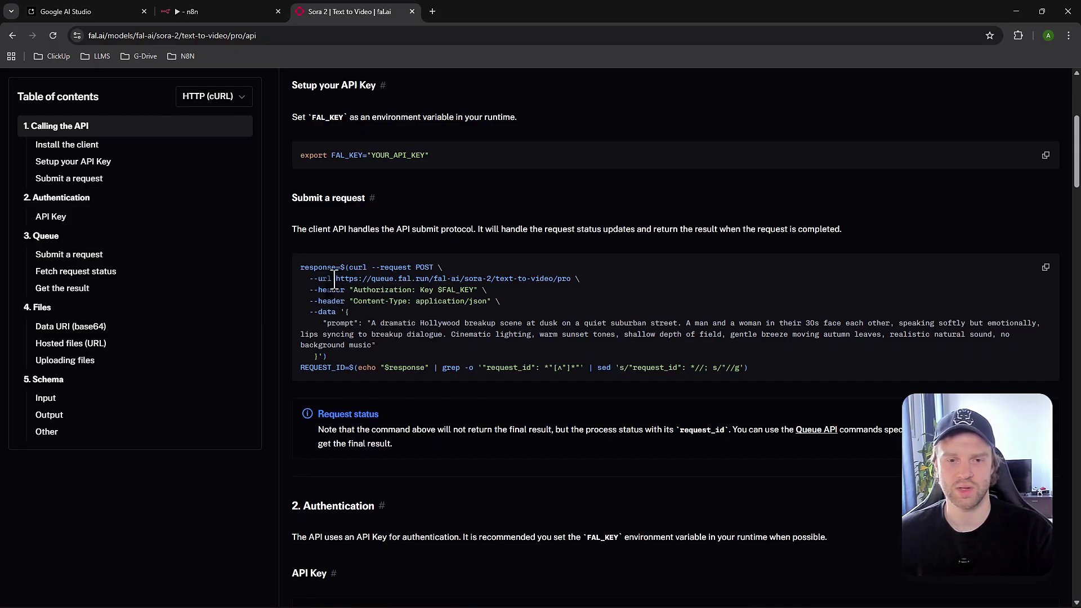
left_click_drag(337, 279, 570, 285)
key("ctrl+c")
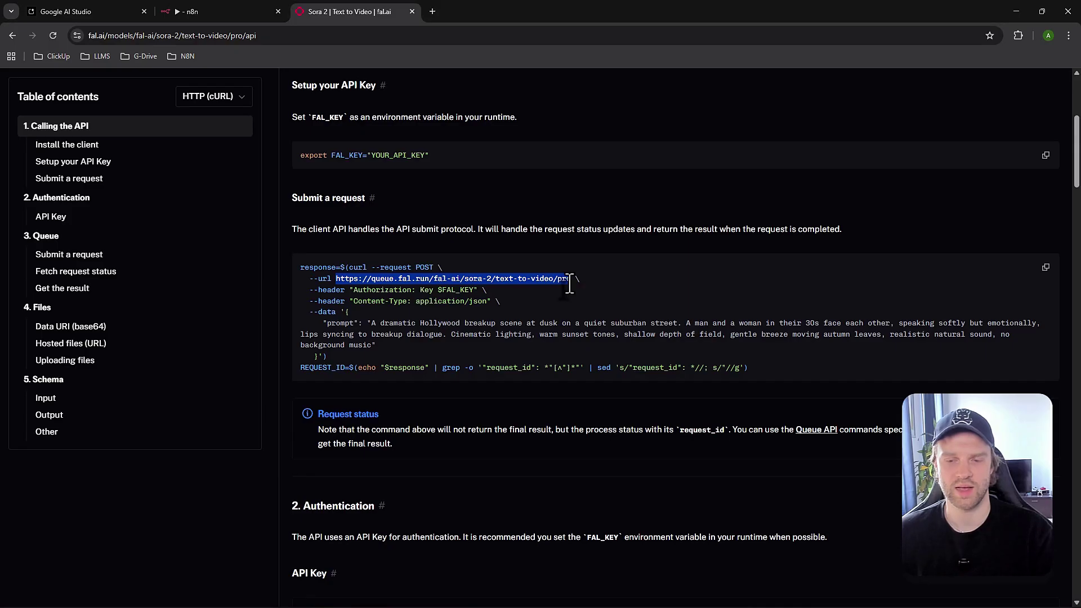
left_click(191, 11)
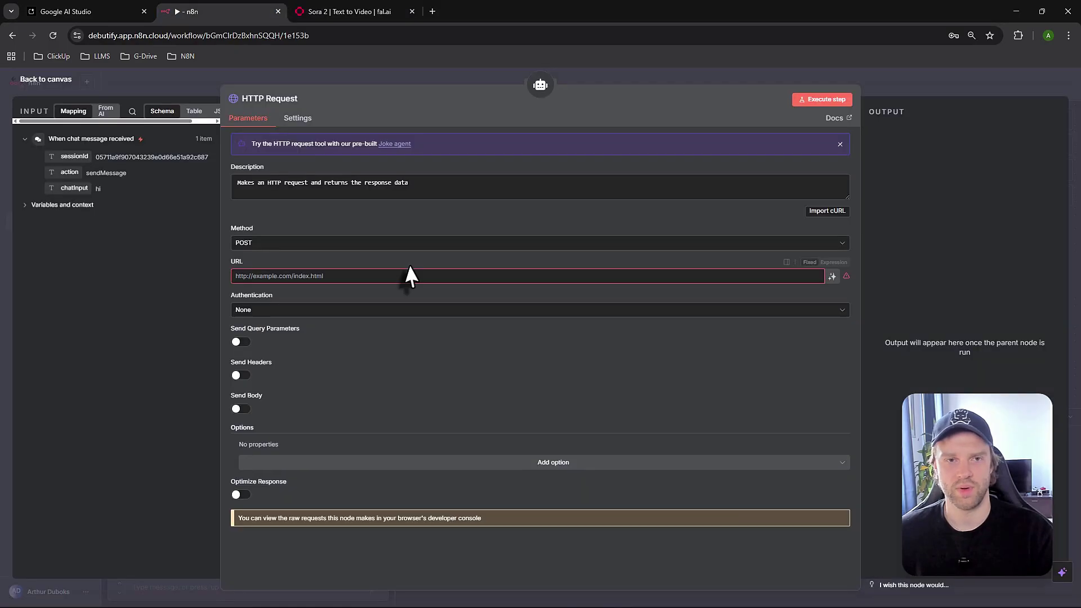
left_click(338, 276)
key("ctrl+v")
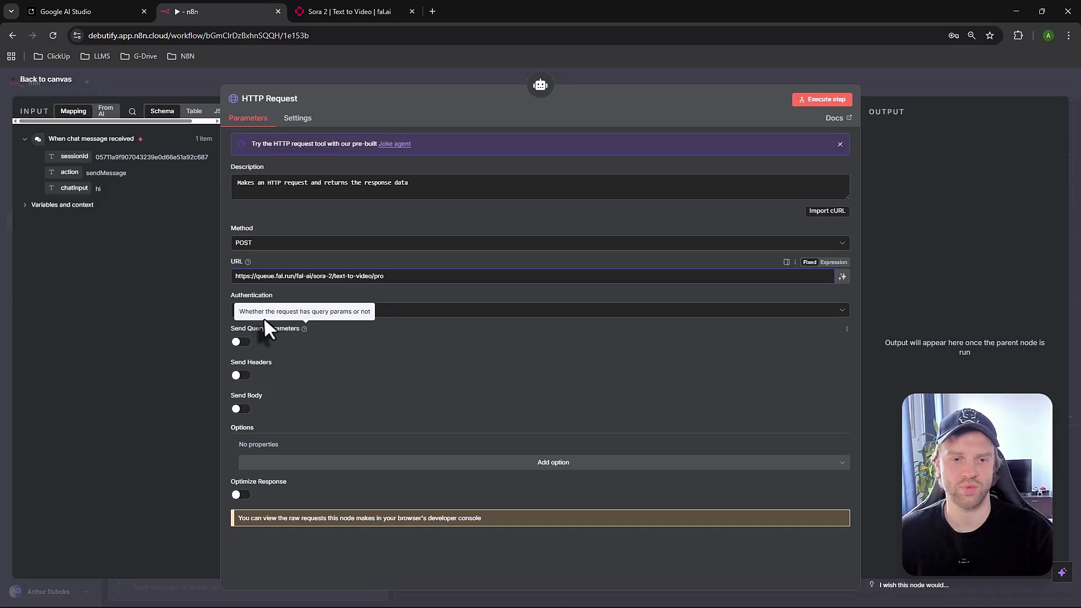
Set Authentication to Generic Credential Type with Header Auth as the auth type
left_click(308, 314)
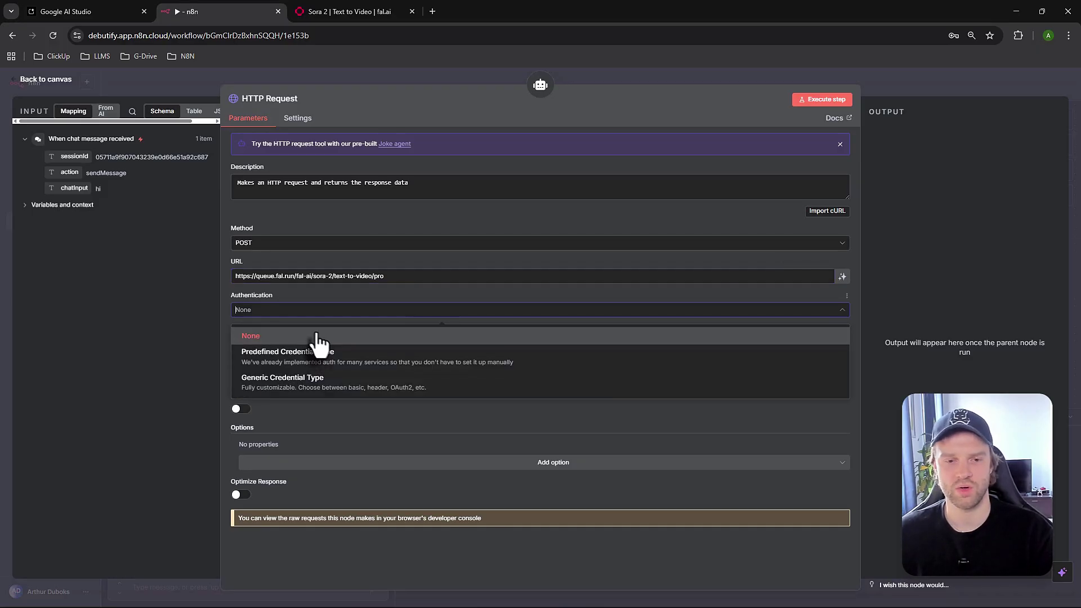
left_click(315, 387)
left_click(285, 344)
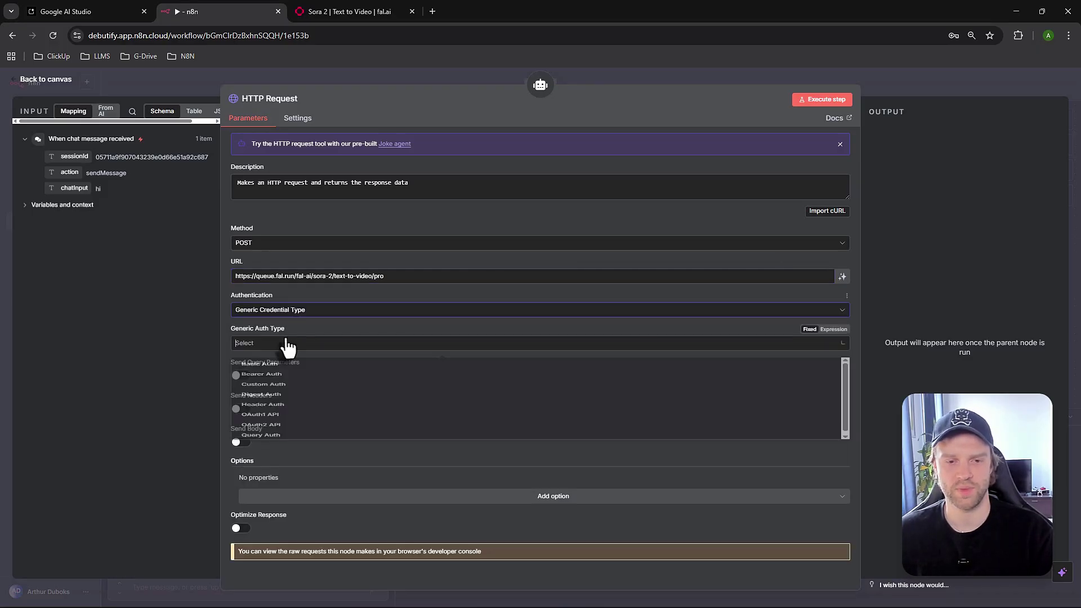
left_click(264, 437)
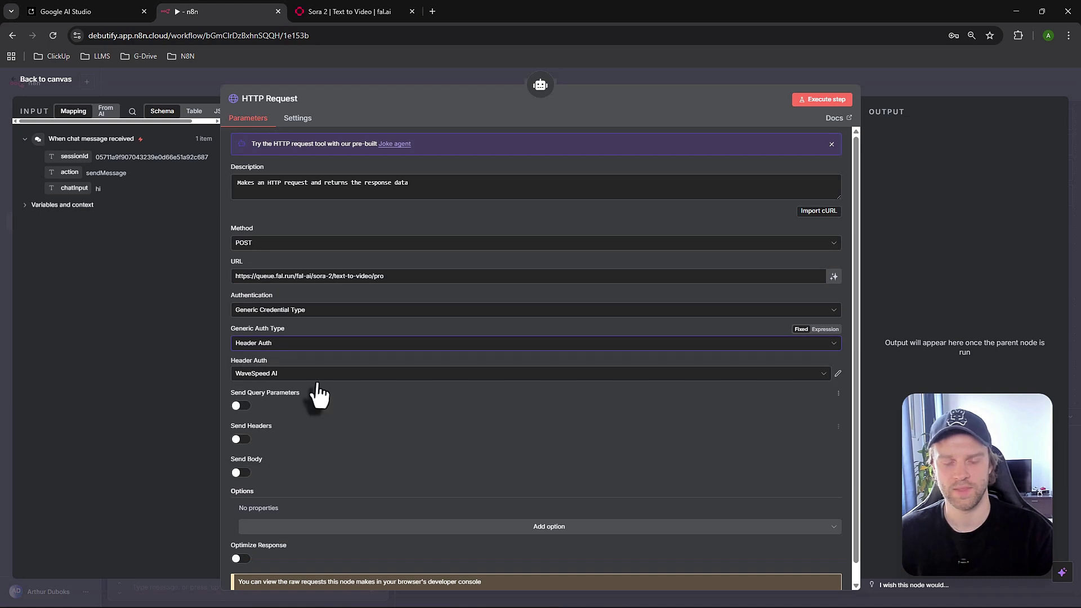
Try the existing fal header credential, then start creating a new Header Auth credential
left_click(318, 373)
type("fal")
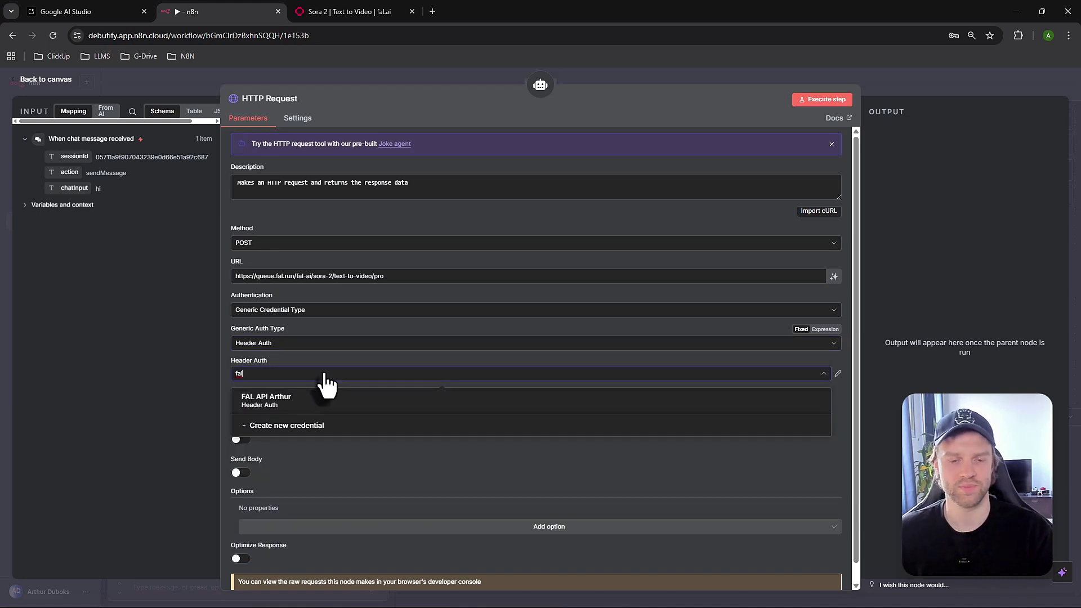
left_click(316, 400)
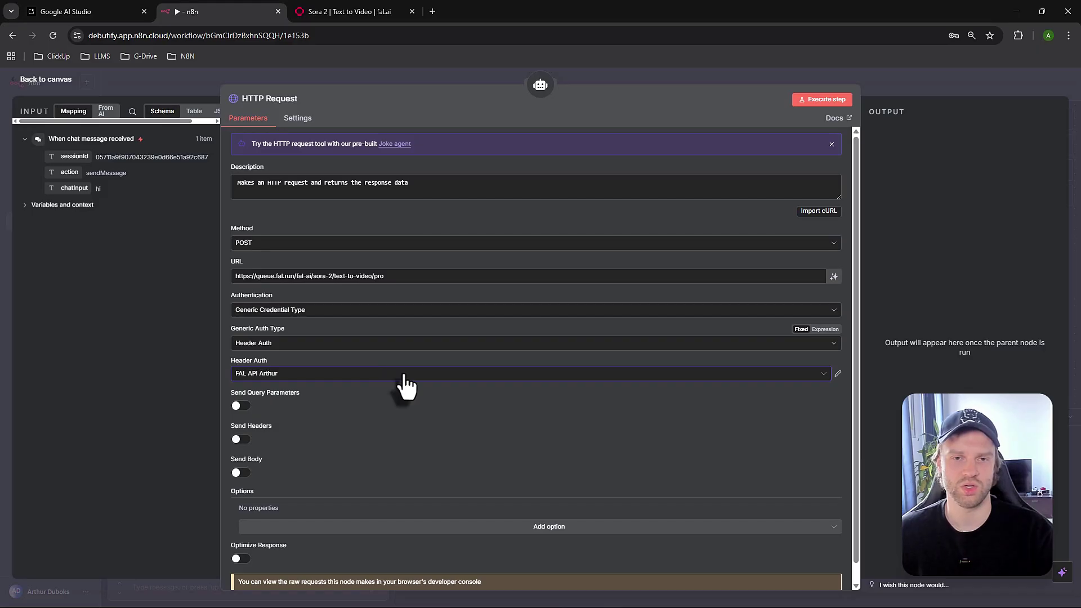
left_click(343, 374)
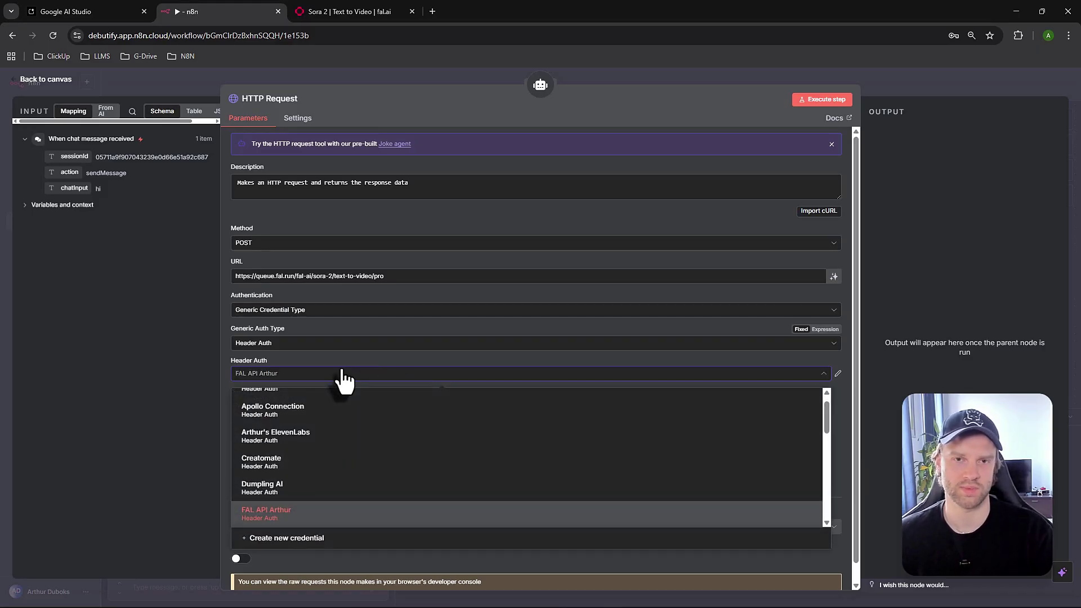
left_click(307, 539)
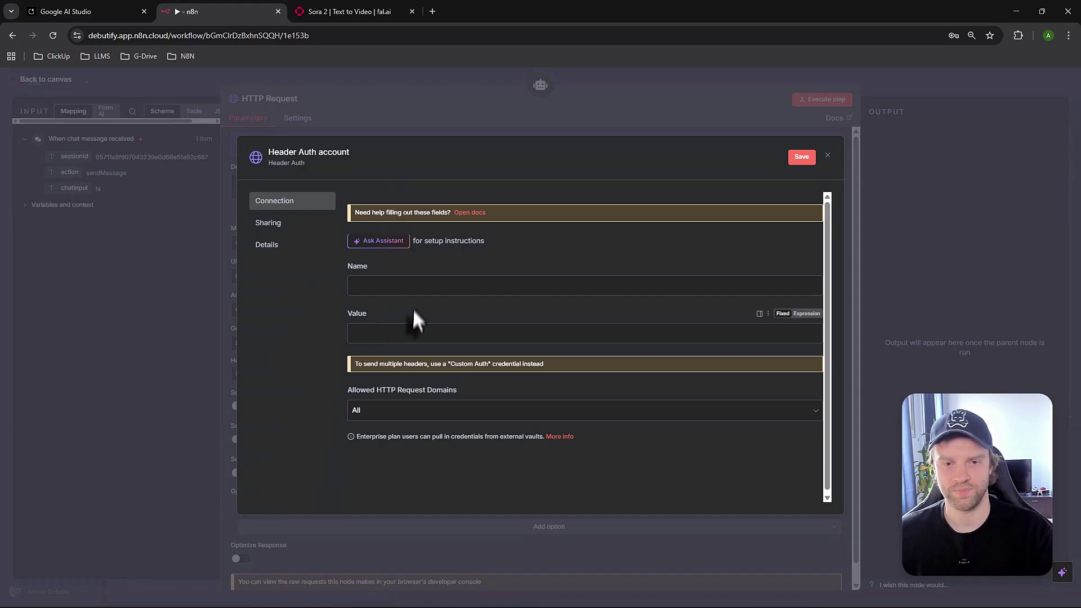
left_click(395, 287)
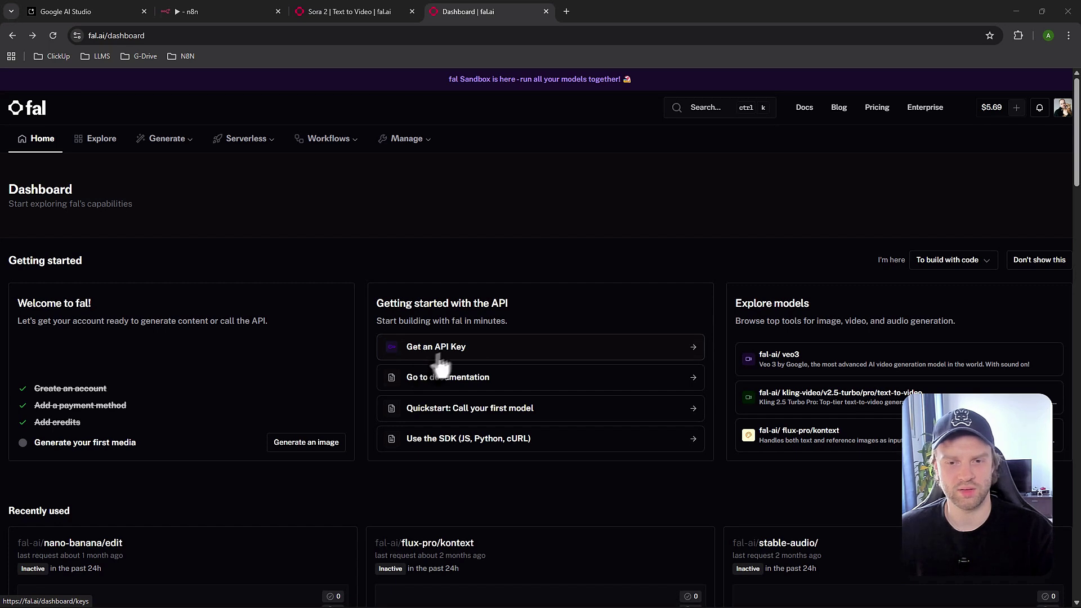
Open fal.ai's Keys page from the Dashboard's 'Get an API Key' link
left_click(441, 351)
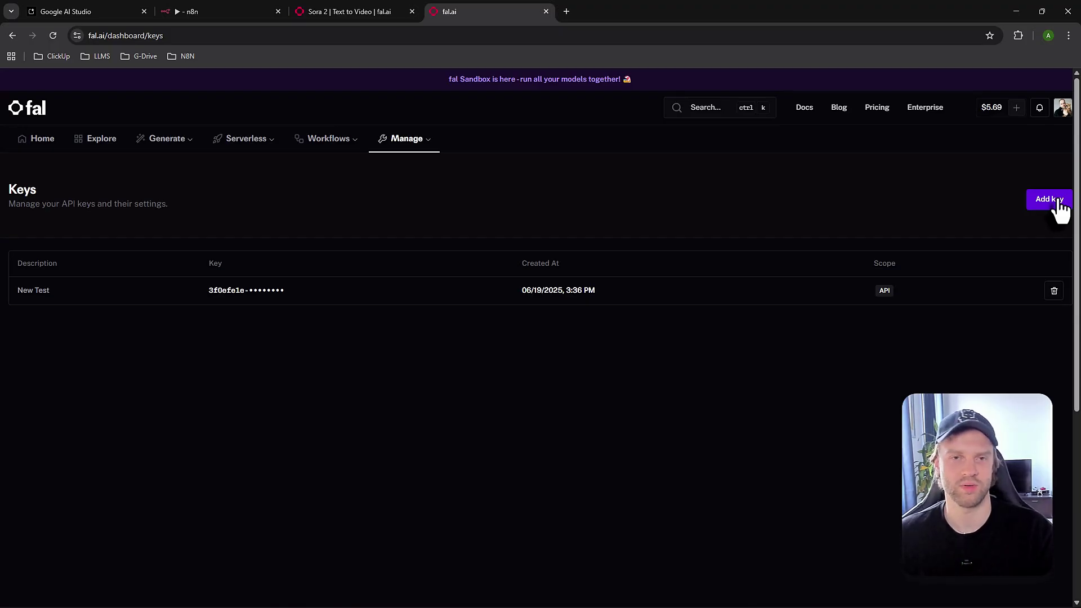
Draft the header value 'Key' plus the fal.ai API key in a Notepad note, then return to n8n
left_click(191, 12)
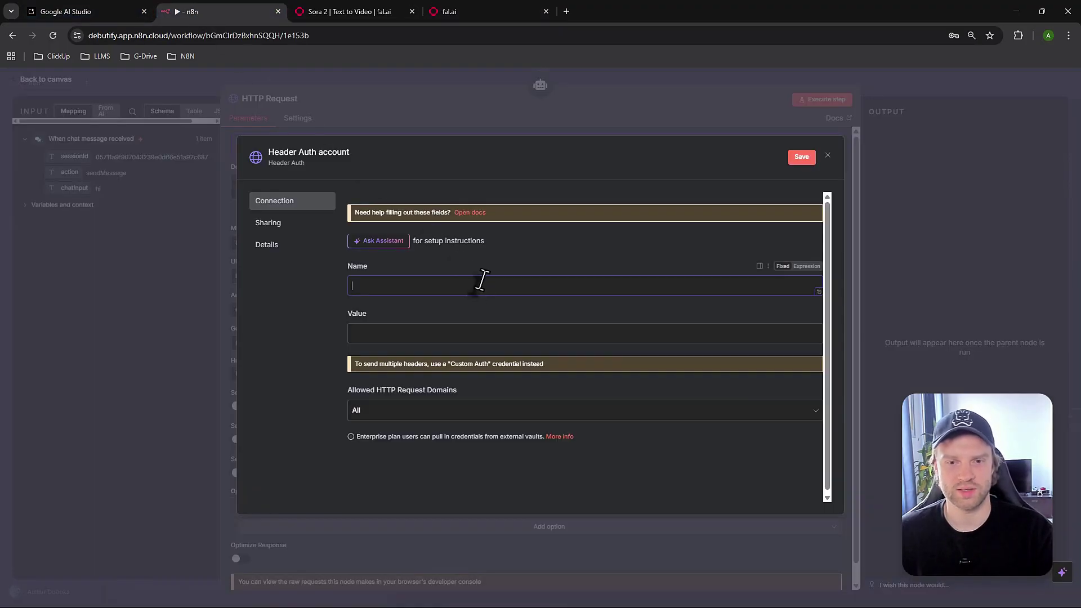
left_click(382, 334)
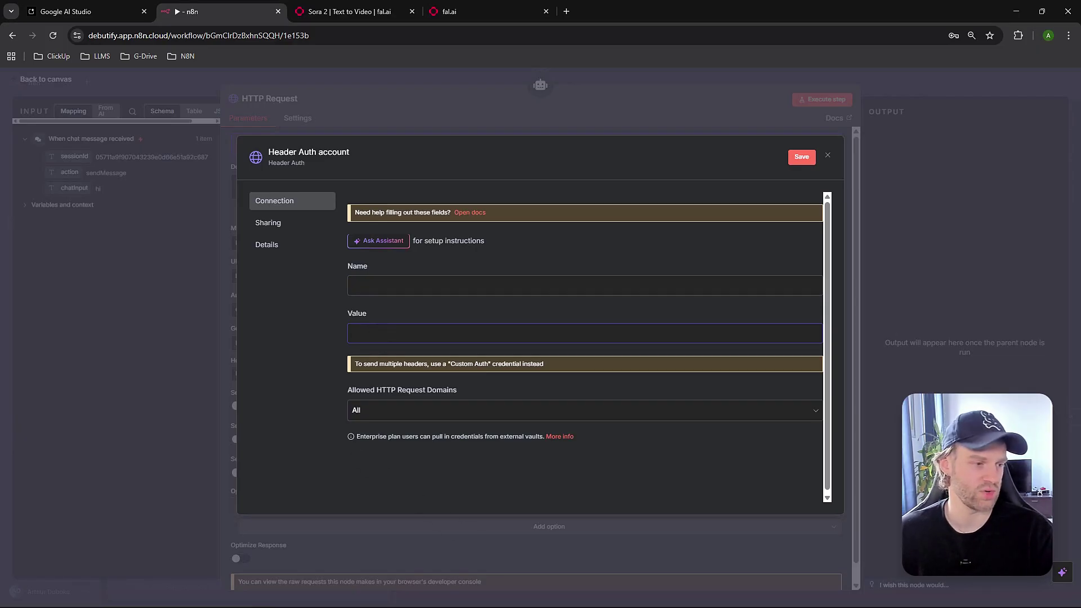
key("alt+Tab")
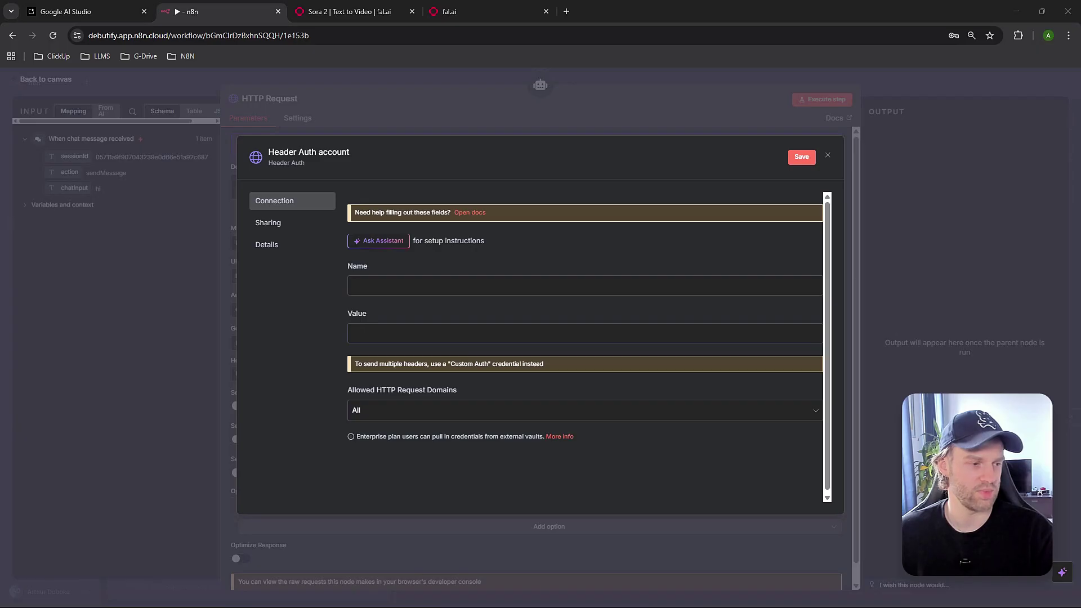
key("alt+Tab")
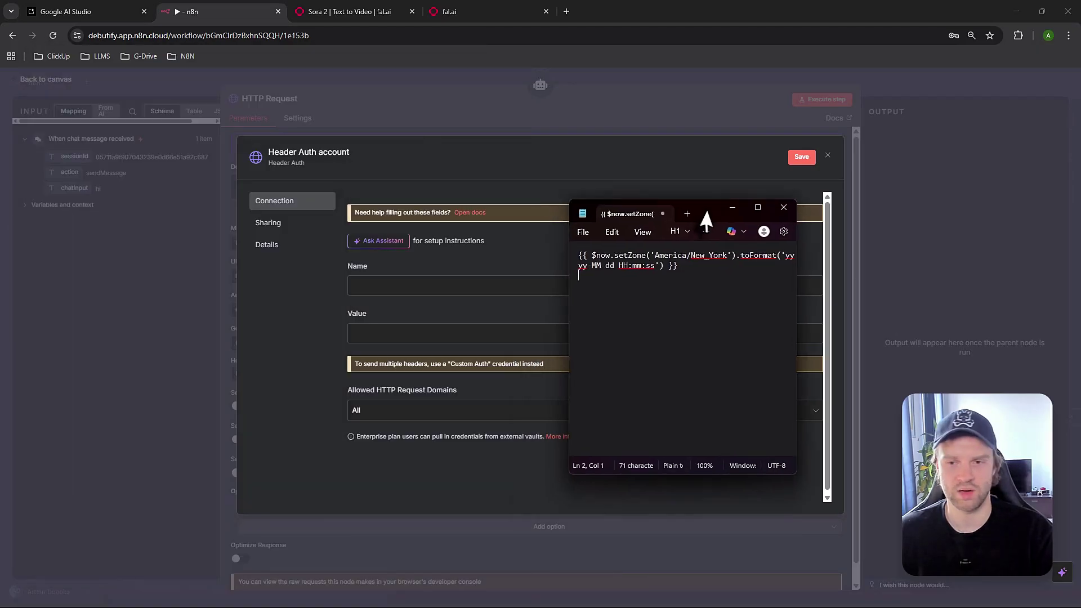
key("Return")
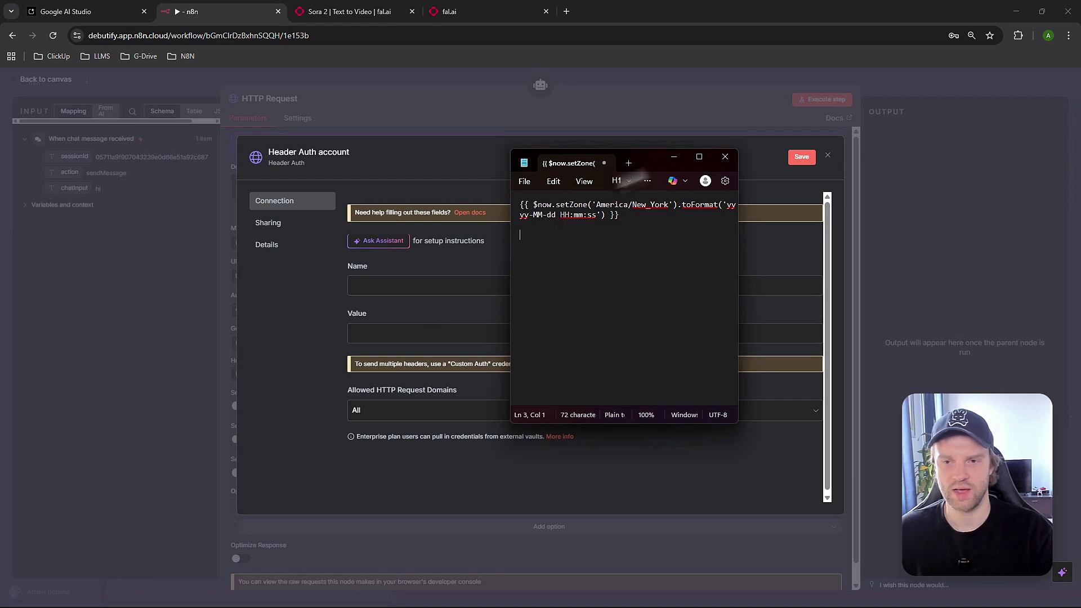
left_click_drag(654, 154, 665, 150)
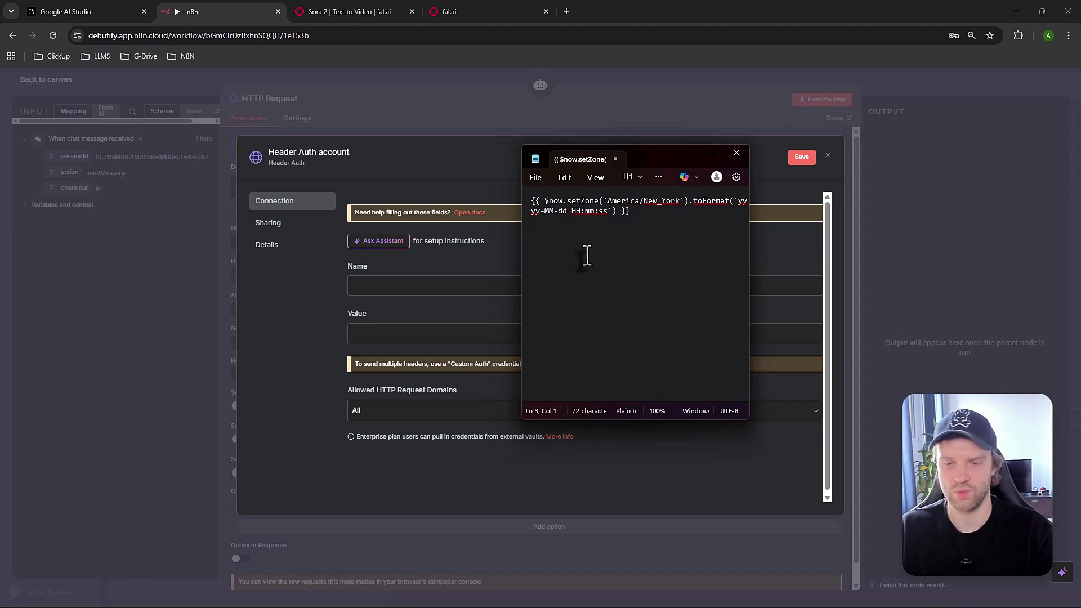
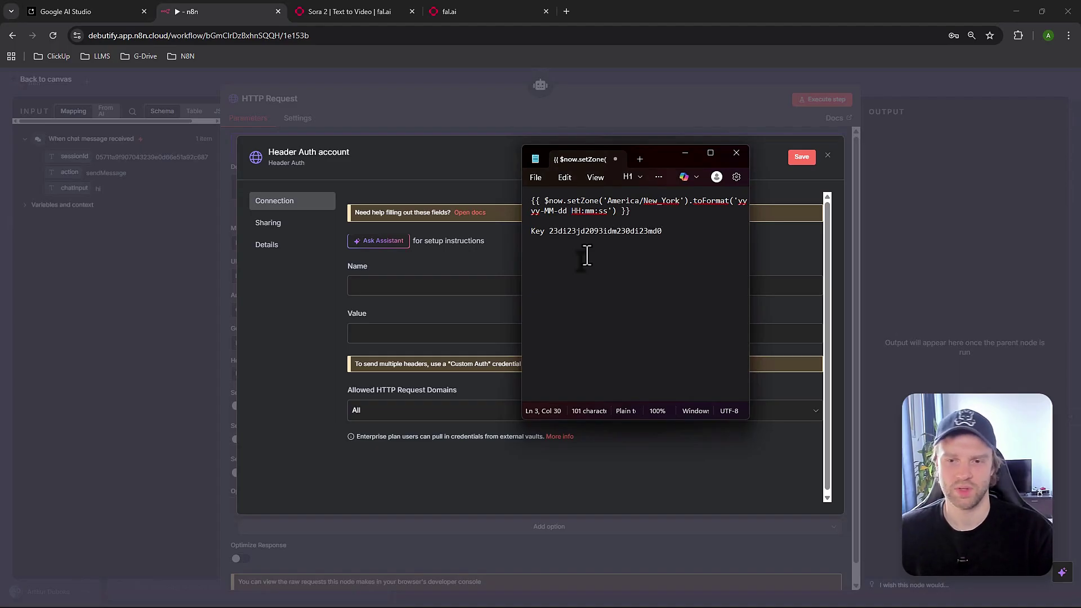
left_click_drag(673, 232, 523, 232)
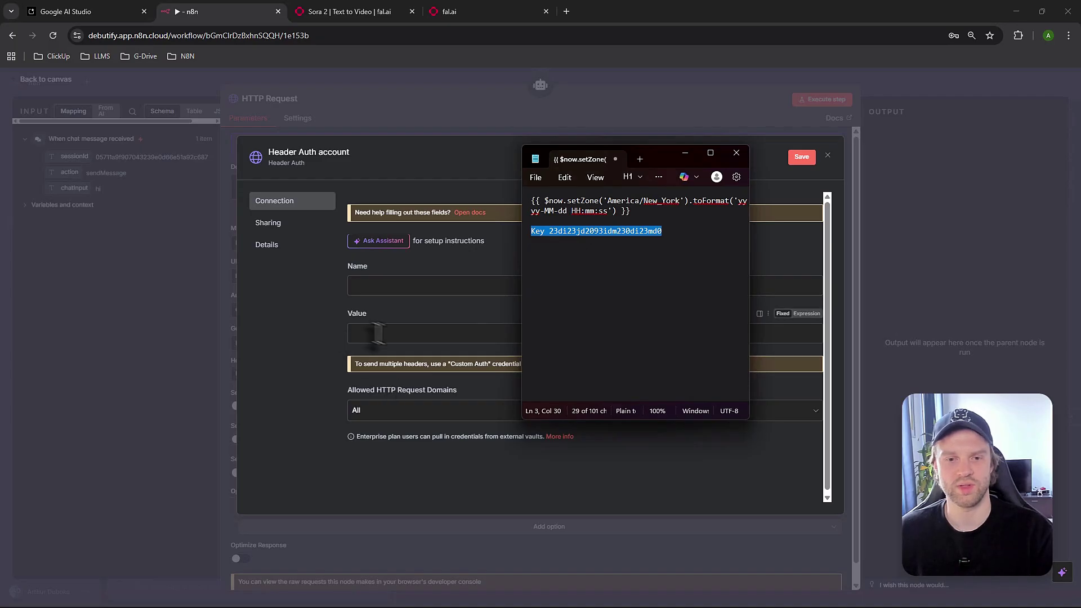
left_click(685, 153)
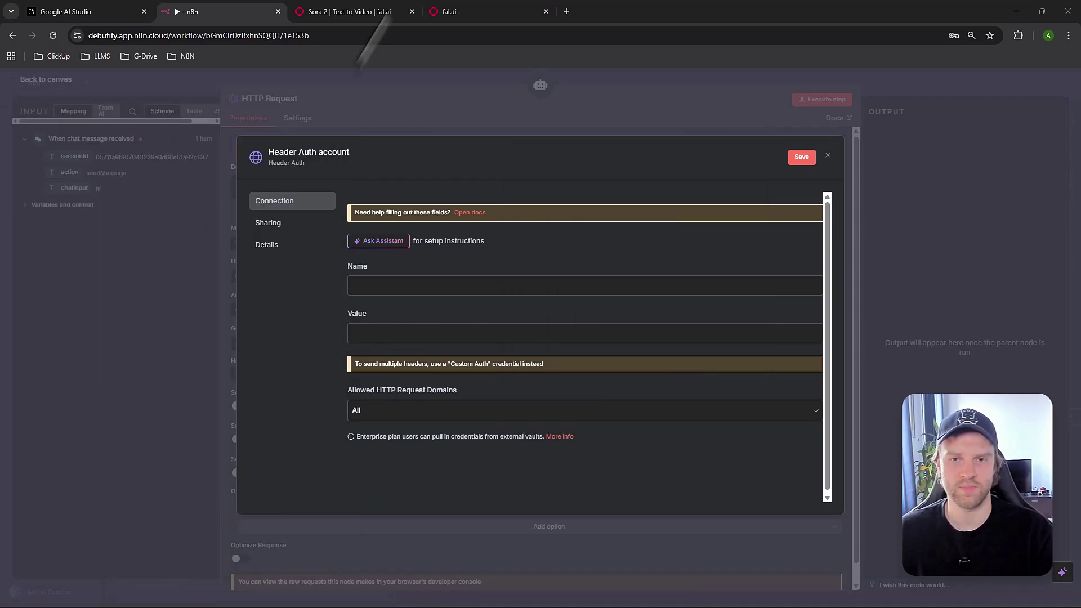
left_click(392, 10)
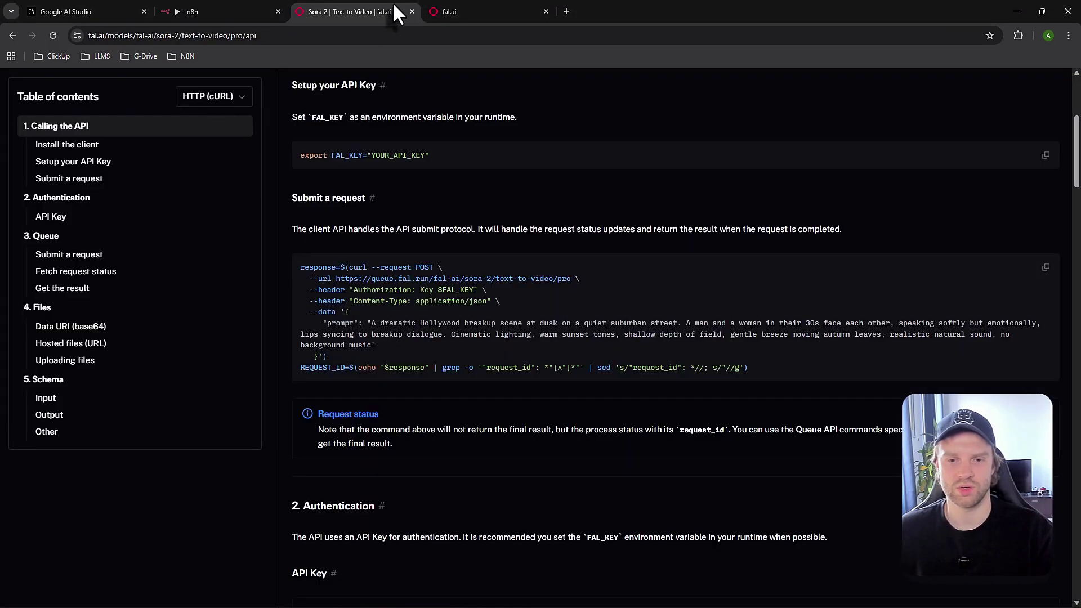
double_click(360, 289)
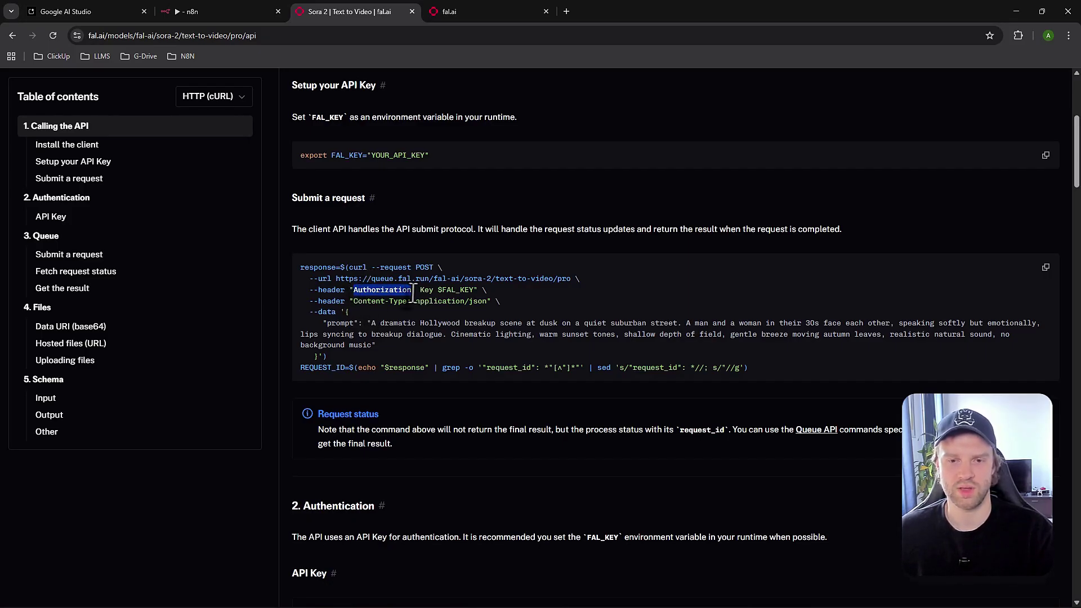
left_click(279, 7)
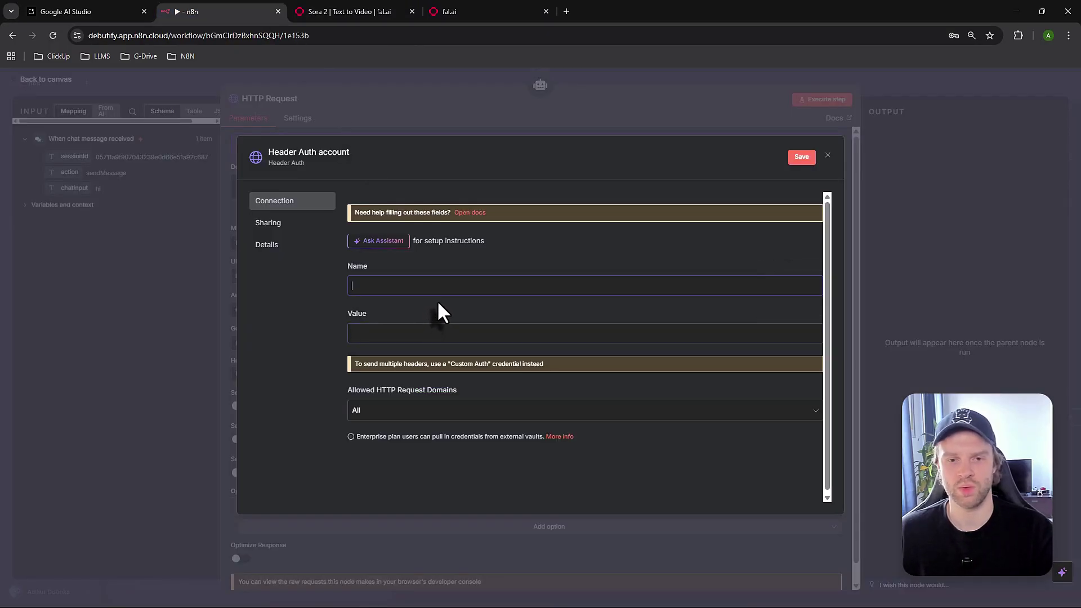
left_click(428, 292)
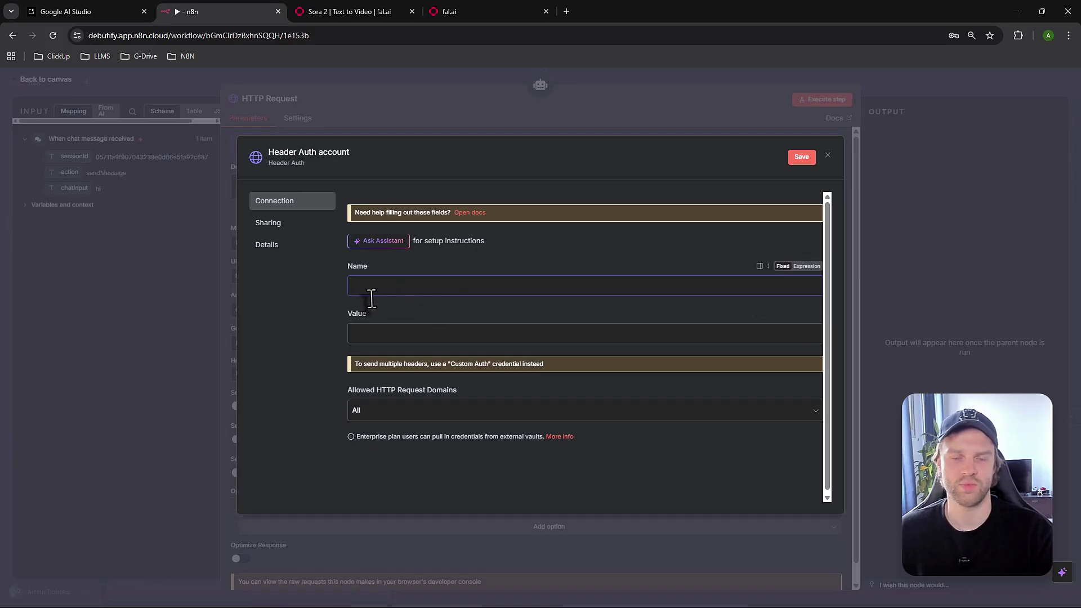
left_click(407, 338)
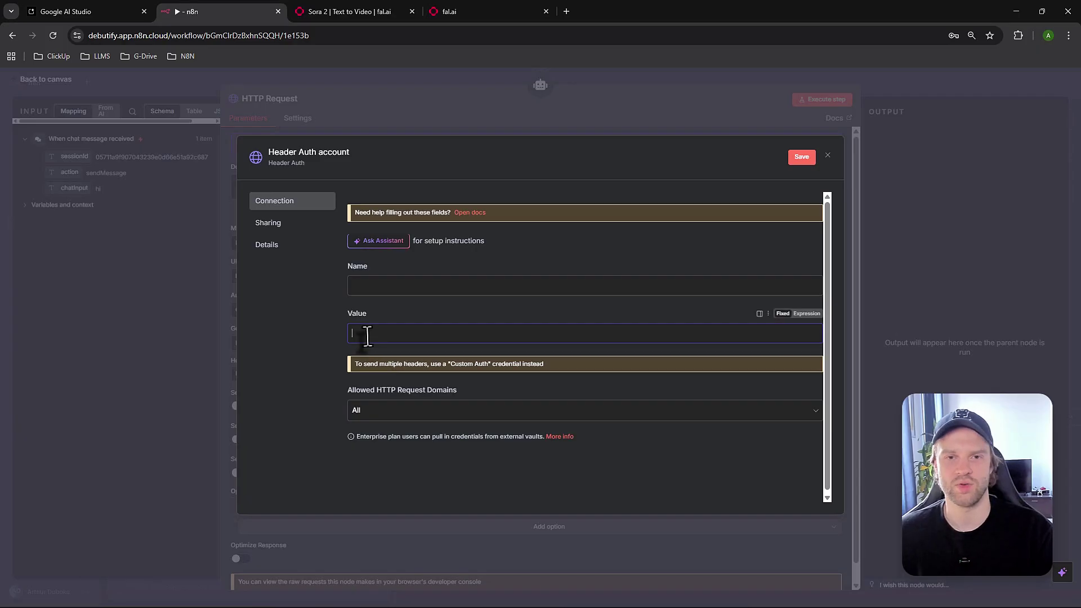
left_click(349, 16)
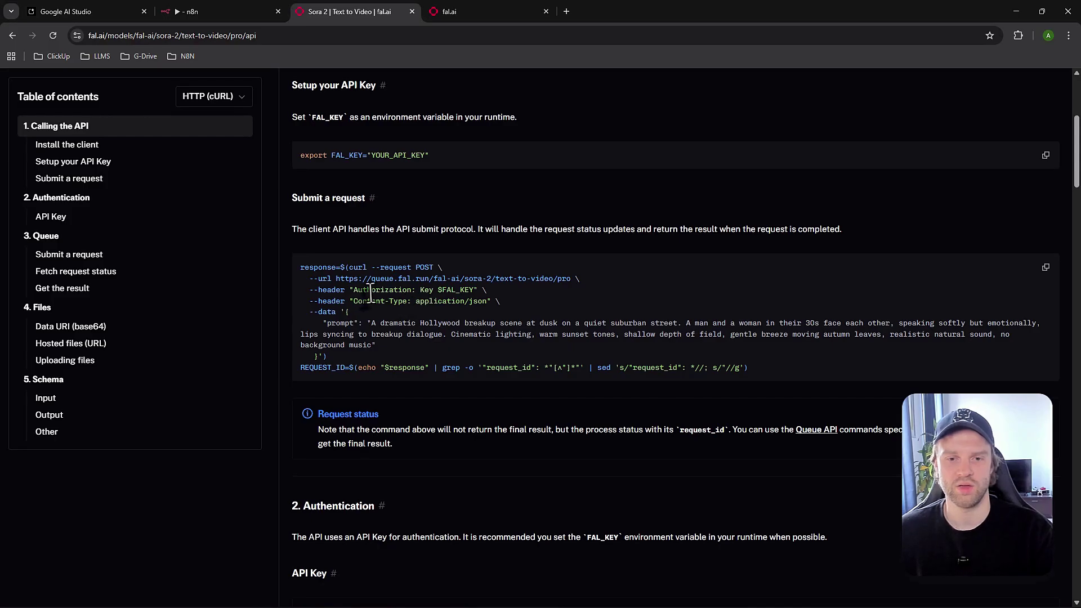
left_click_drag(353, 290, 413, 293)
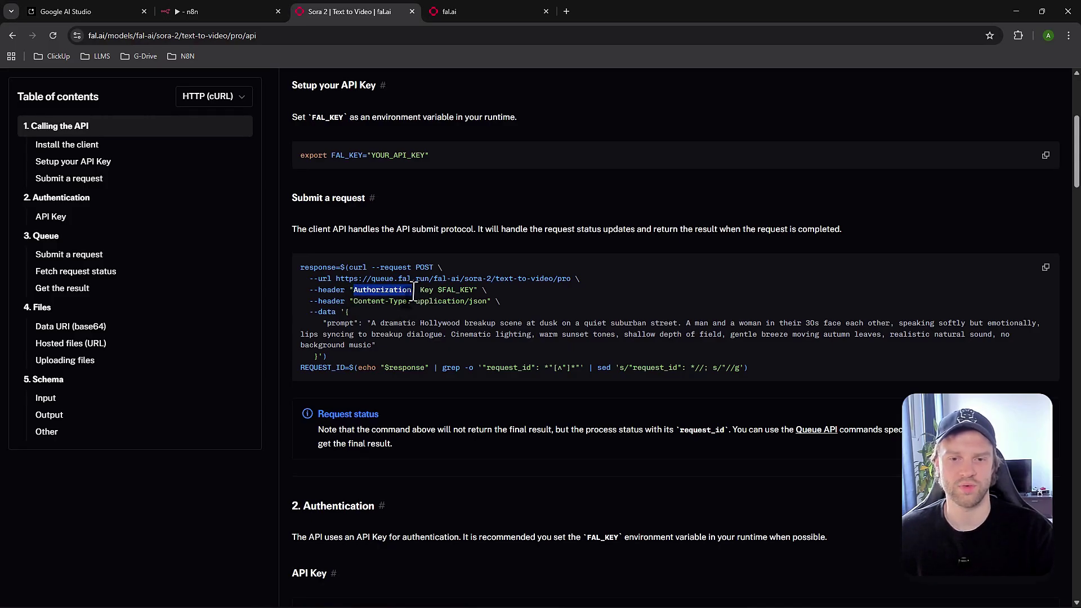
left_click(383, 292)
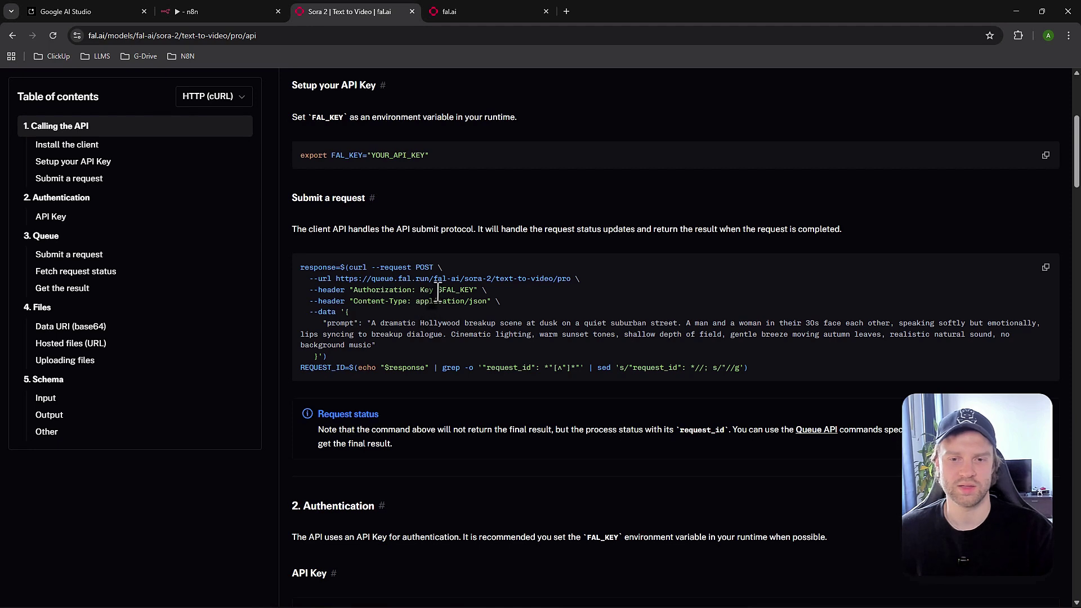
left_click_drag(438, 290, 476, 291)
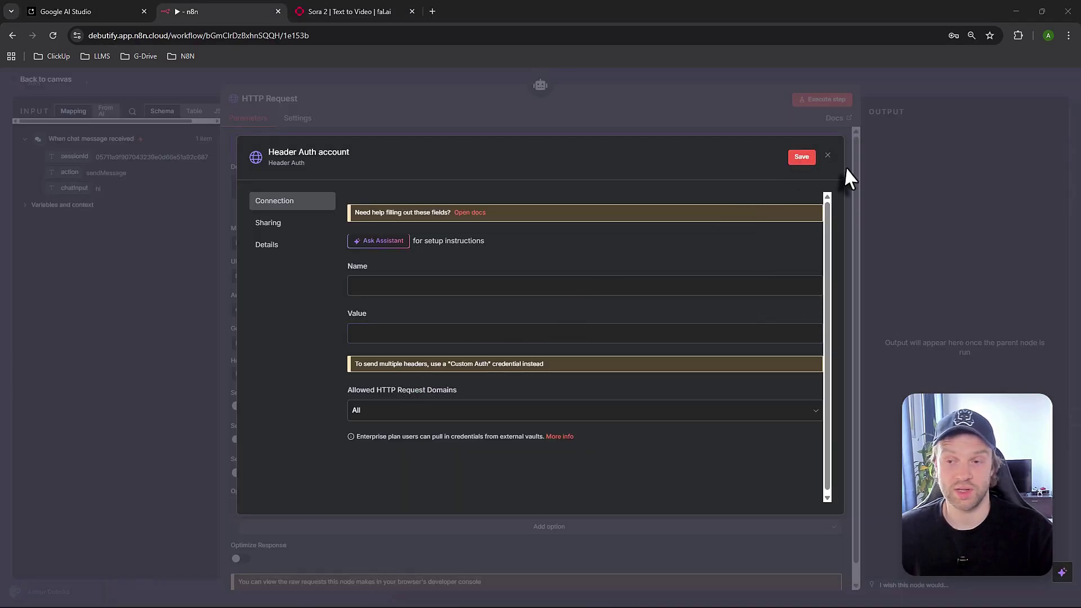
Use the existing FAL API header credential and turn on Send Headers
left_click(827, 155)
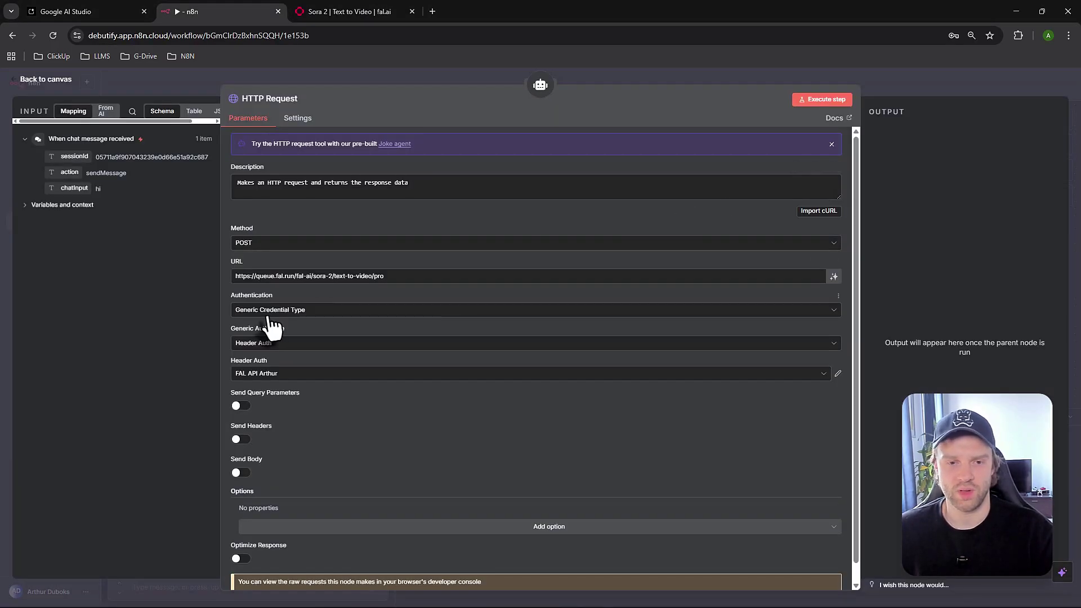
scroll(287, 388, "down", 1)
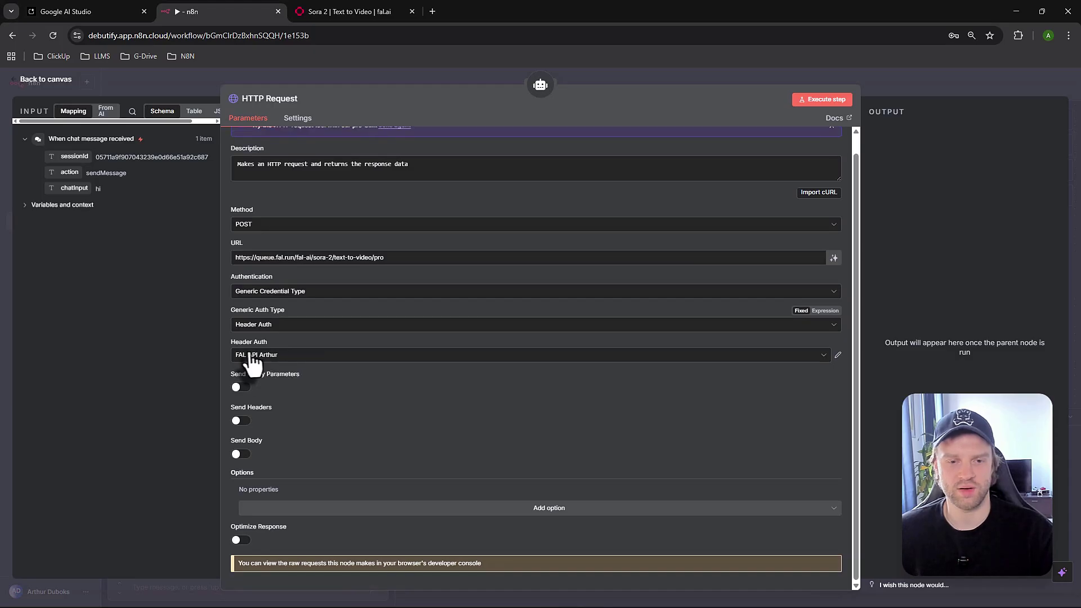
left_click(276, 360)
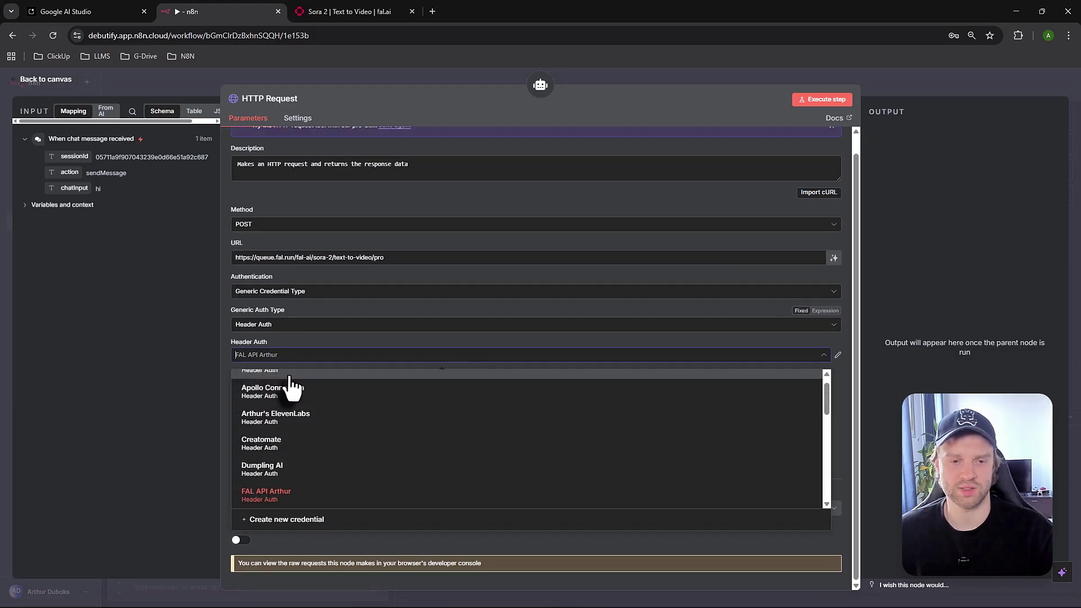
left_click(267, 496)
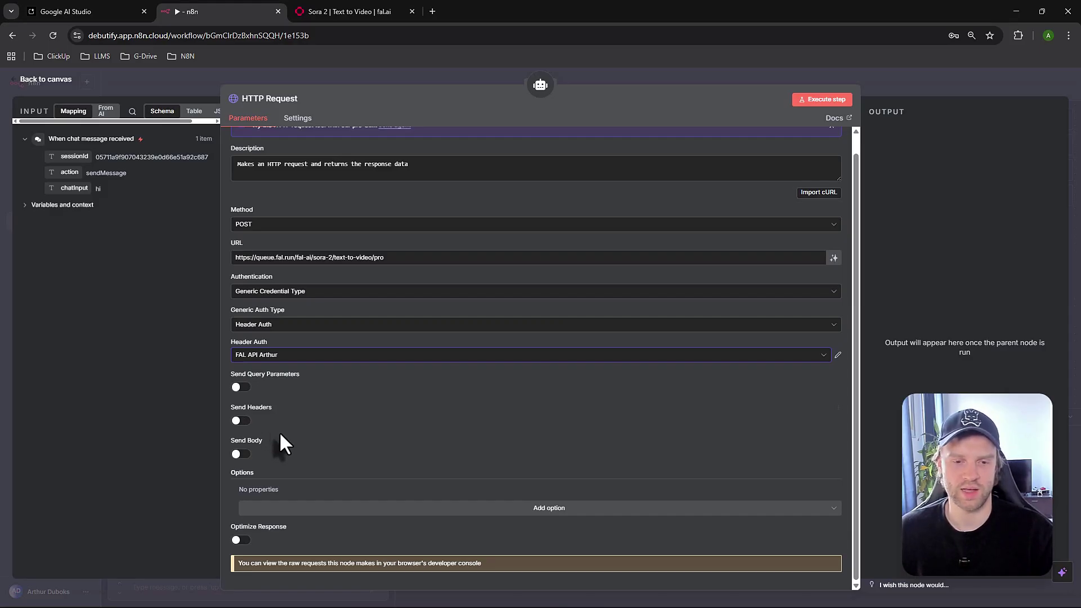
left_click(238, 421)
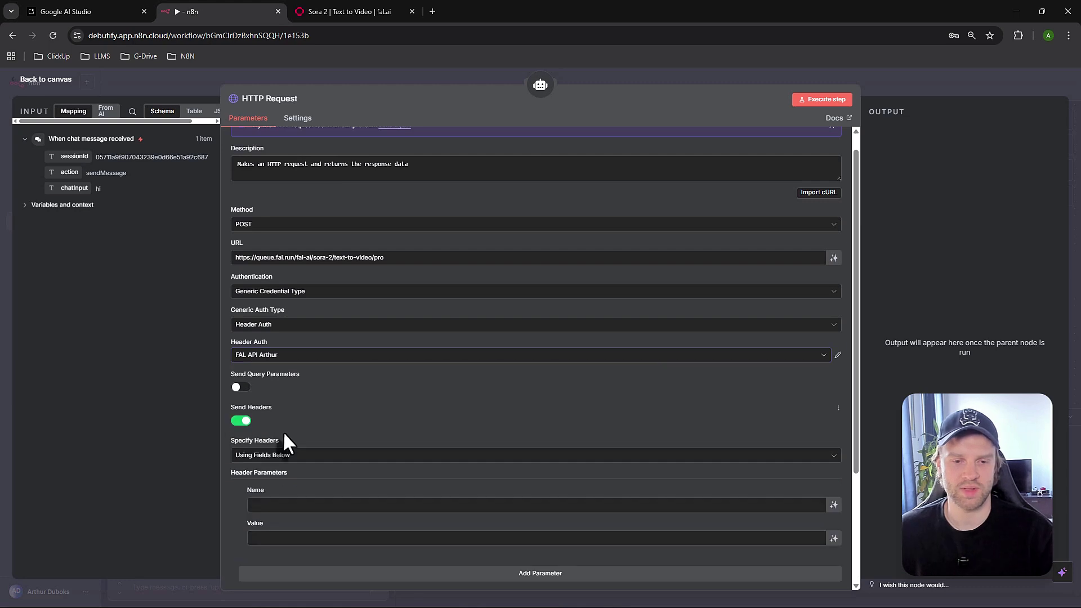
scroll(283, 430, "down", 2)
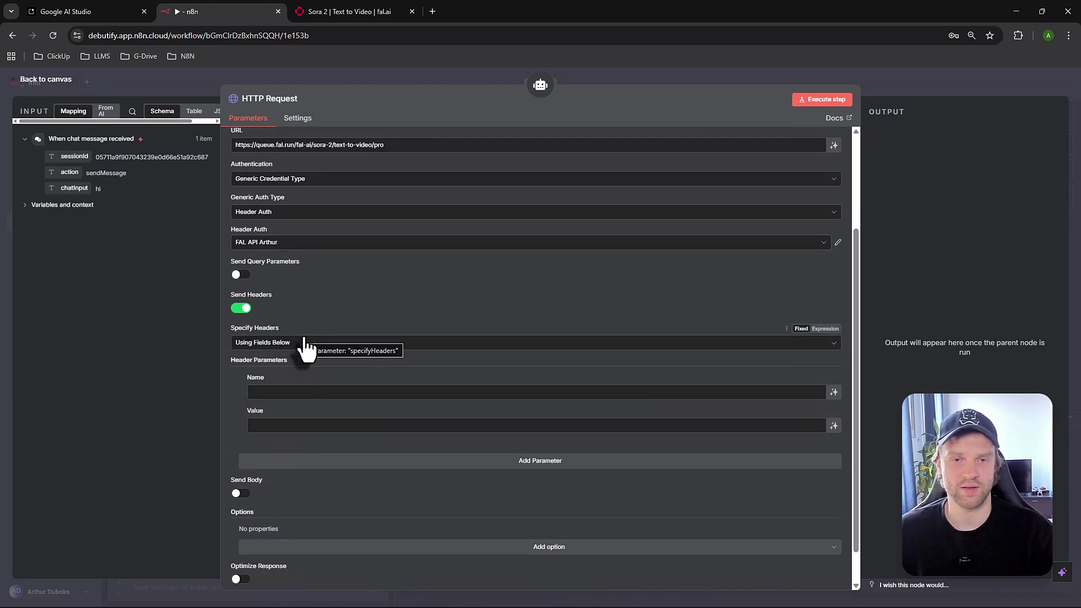
Copy Content-Type from the fal.ai example into the n8n header name
left_click(360, 12)
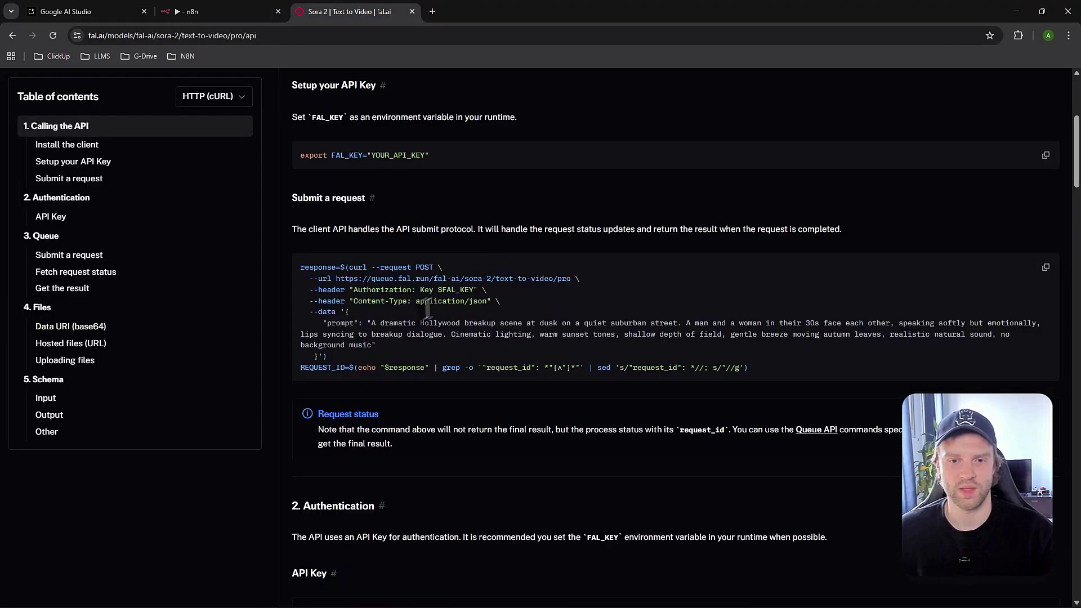
left_click_drag(319, 303, 409, 314)
left_click(358, 305)
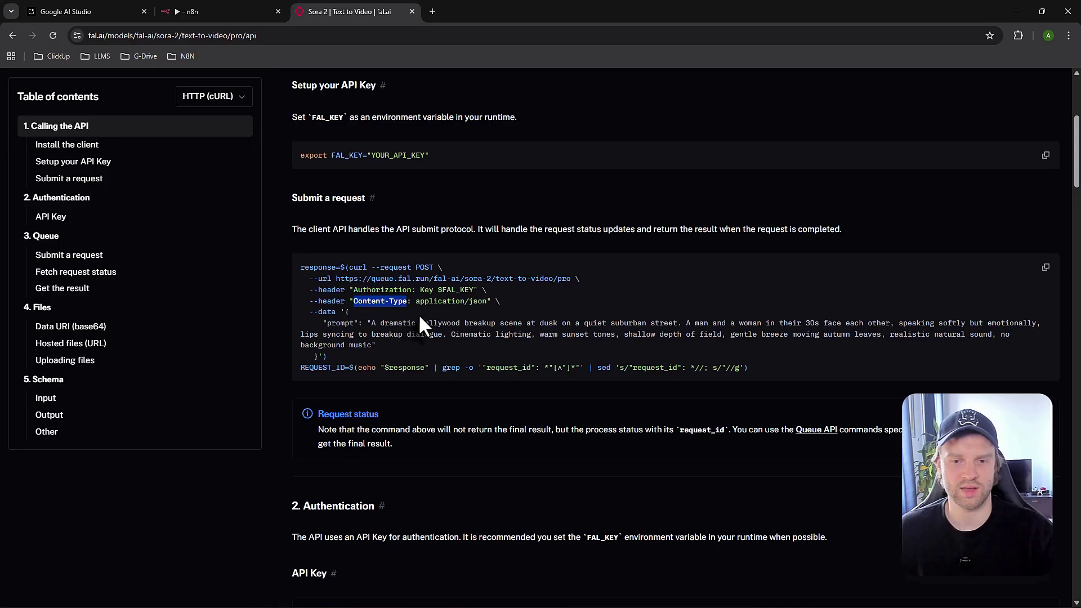
left_click(434, 316)
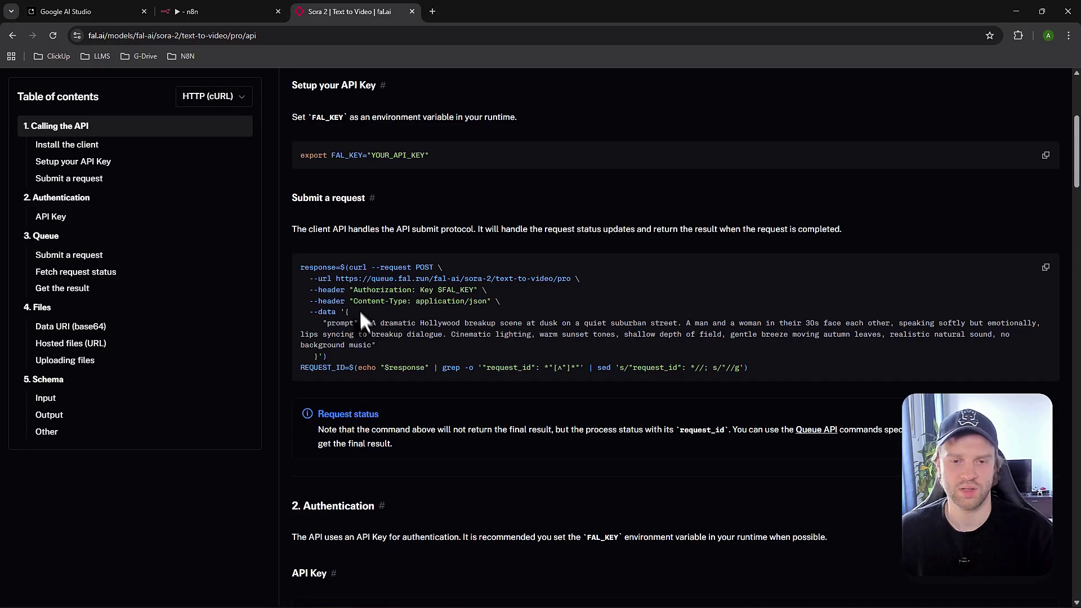
left_click_drag(354, 302, 406, 302)
key("ctrl+c")
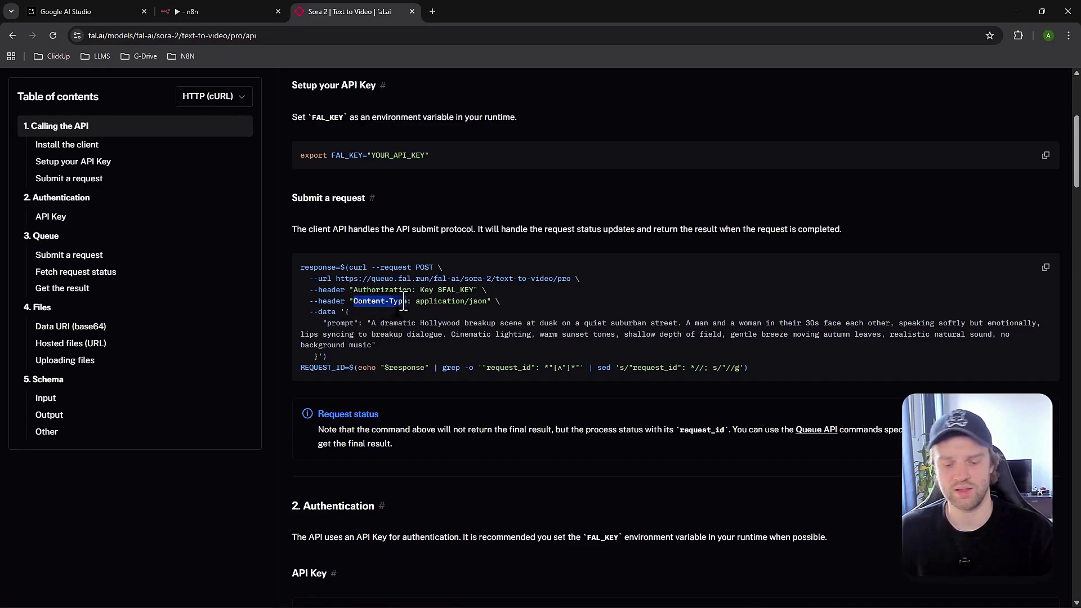
left_click(226, 12)
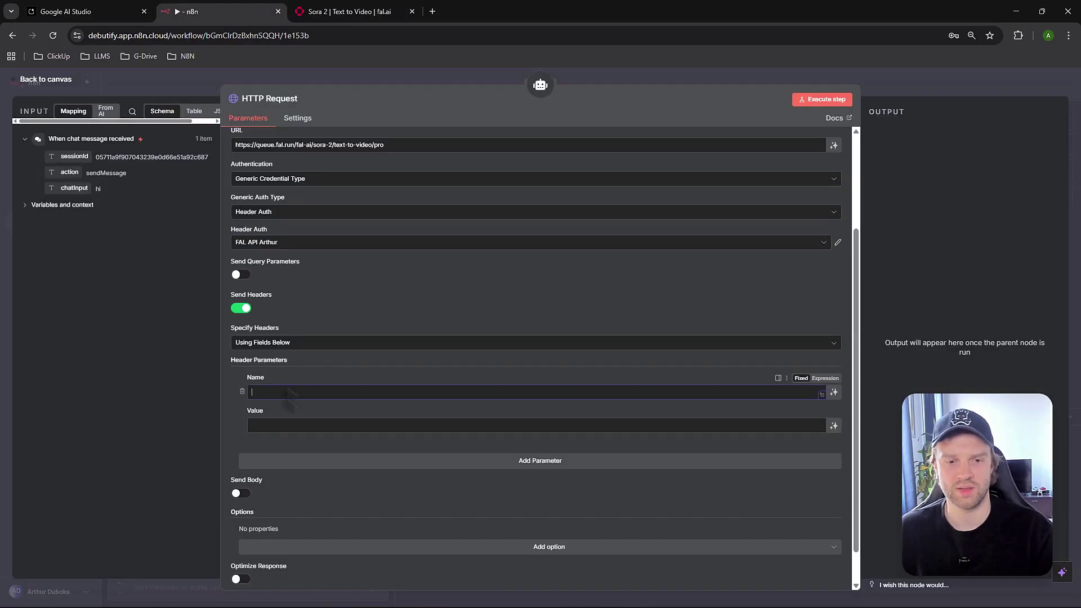
key("ctrl+v")
Copy application/json from the fal.ai example into the header value
left_click(336, 11)
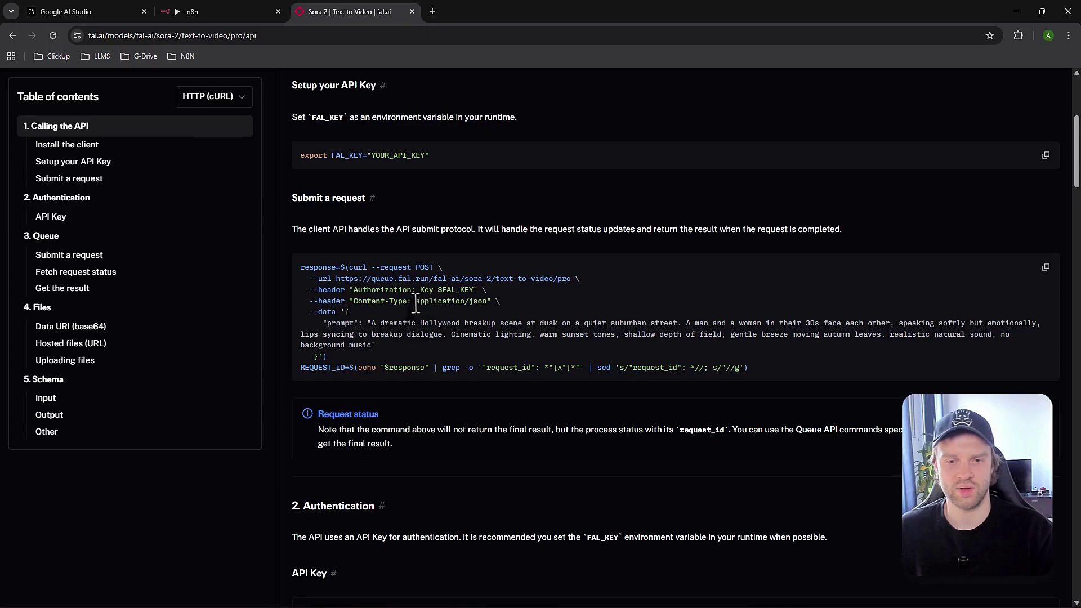
left_click_drag(415, 302, 483, 304)
left_click(225, 12)
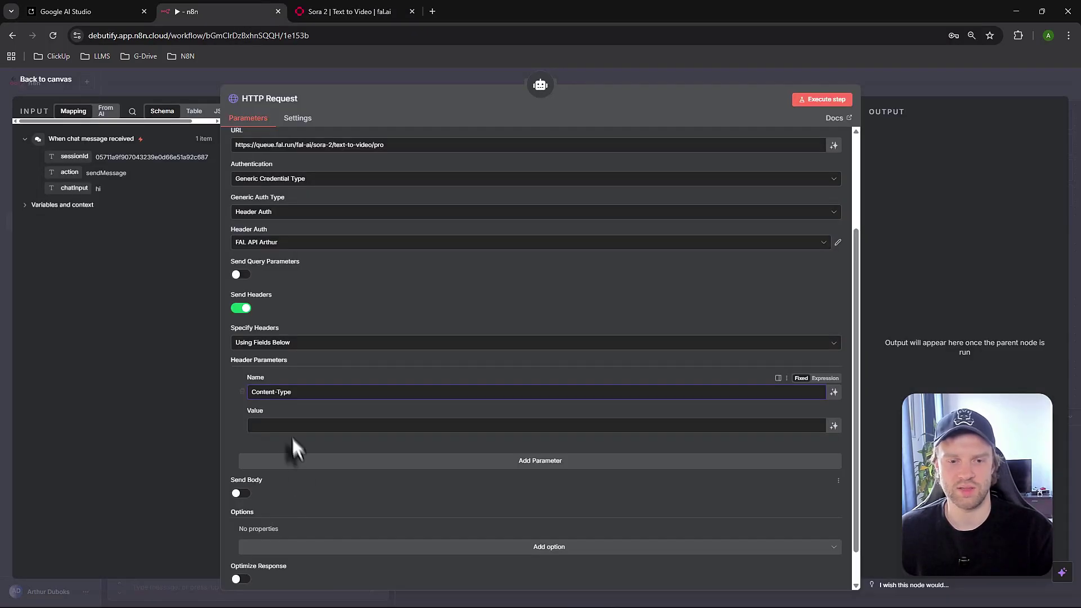
key("Tab")
type("application/json")
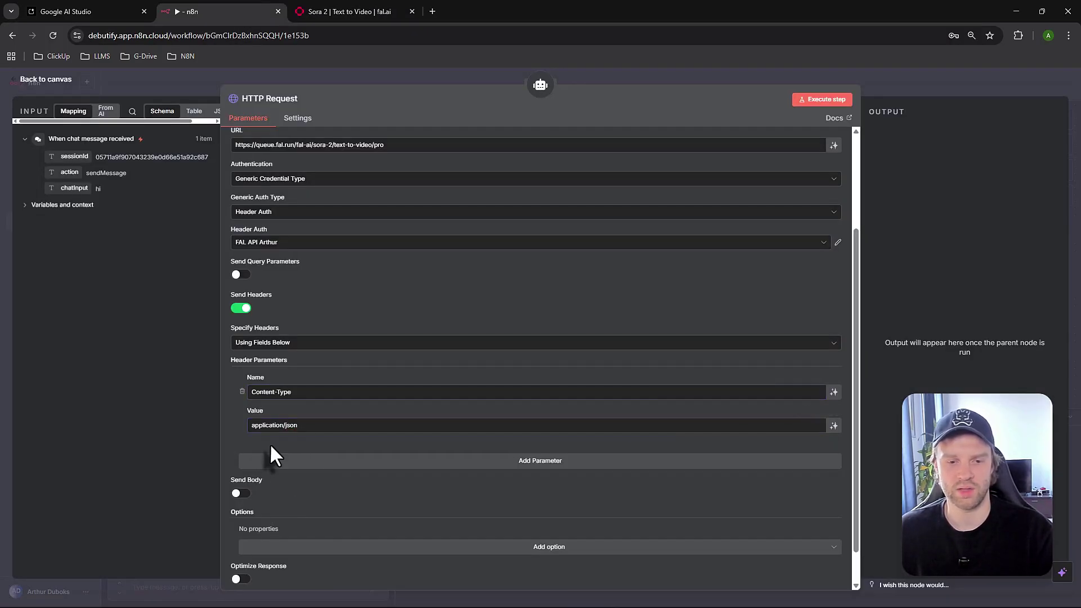
scroll(269, 444, "down", 1)
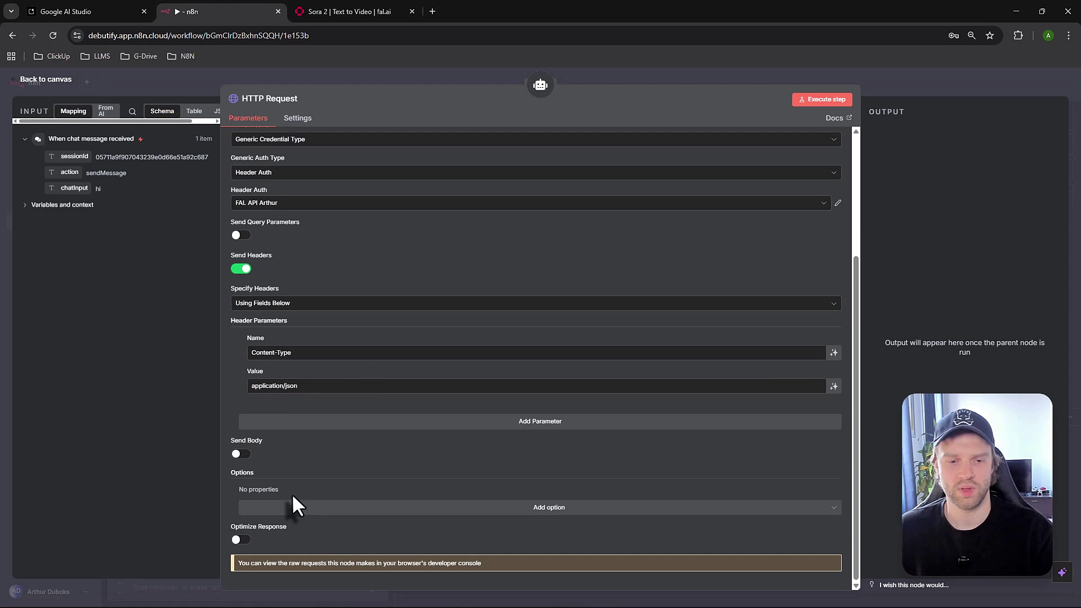
Turn on Send Body with JSON content type, specified Using JSON
left_click(237, 453)
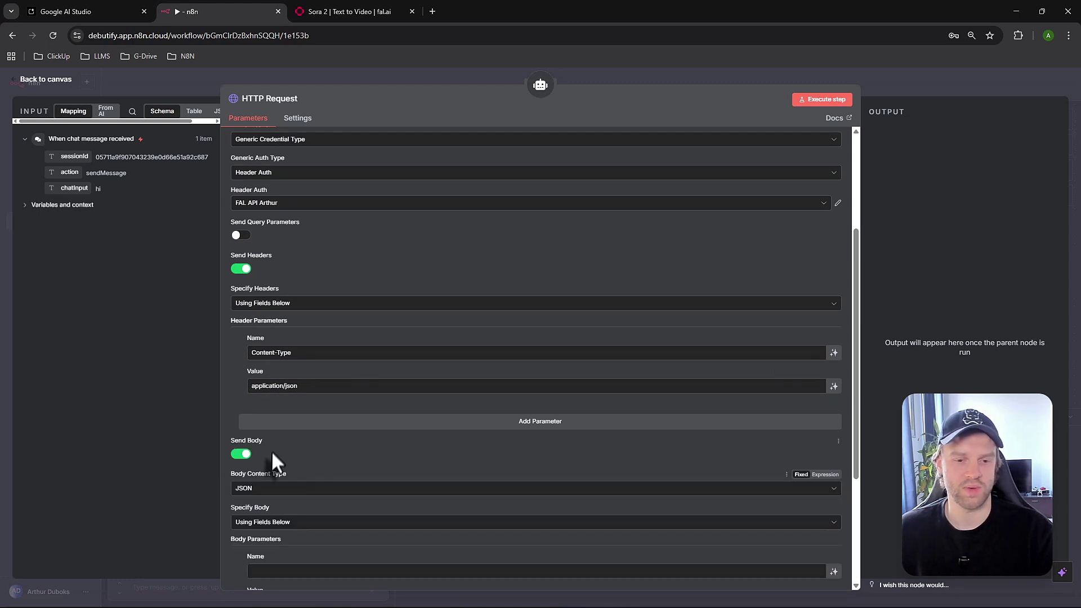
scroll(293, 461, "down", 3)
left_click(292, 375)
left_click(299, 430)
scroll(298, 430, "down", 2)
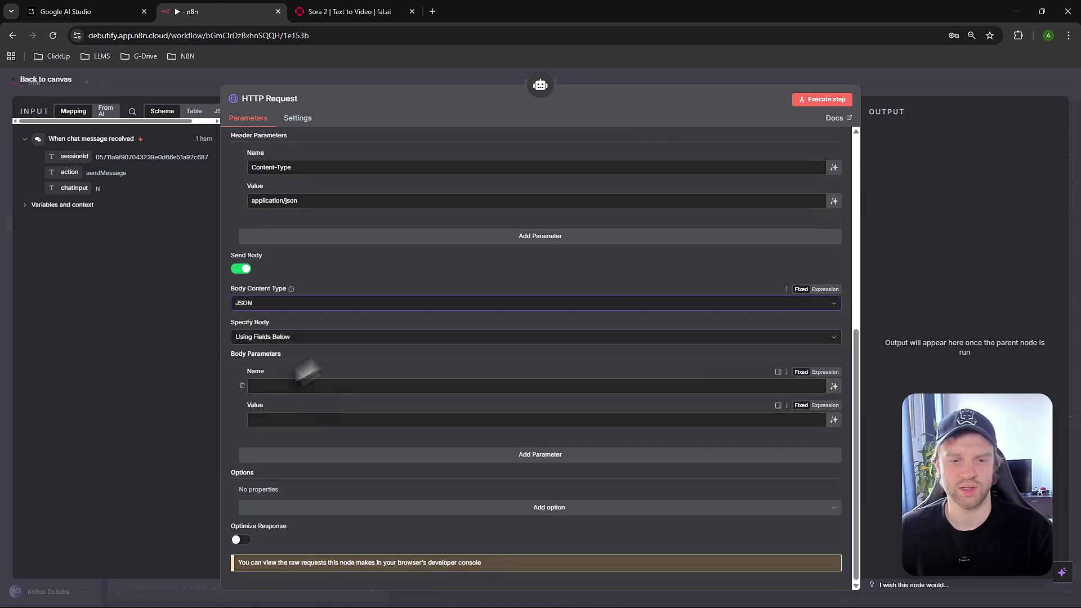
left_click(308, 338)
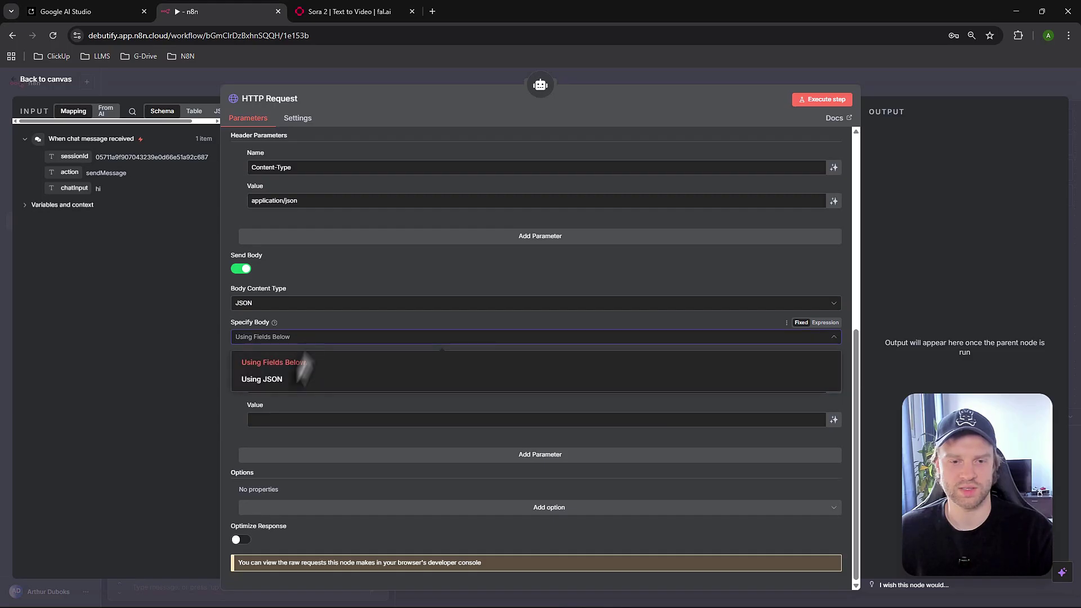
left_click(292, 379)
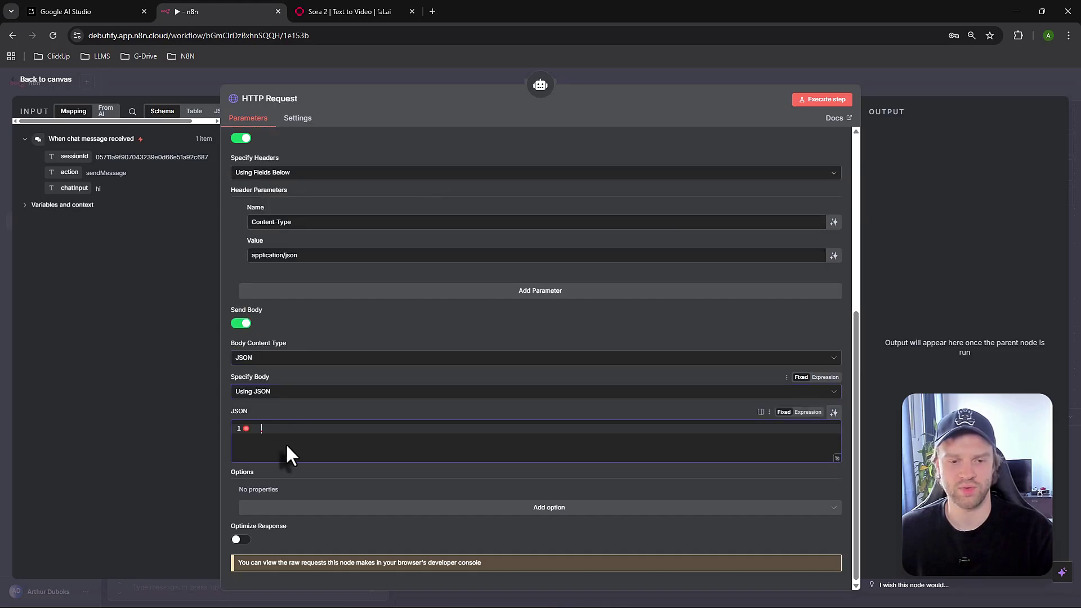
Paste the fal.ai --data object with the Hollywood breakup scene prompt into the JSON body
left_click(357, 11)
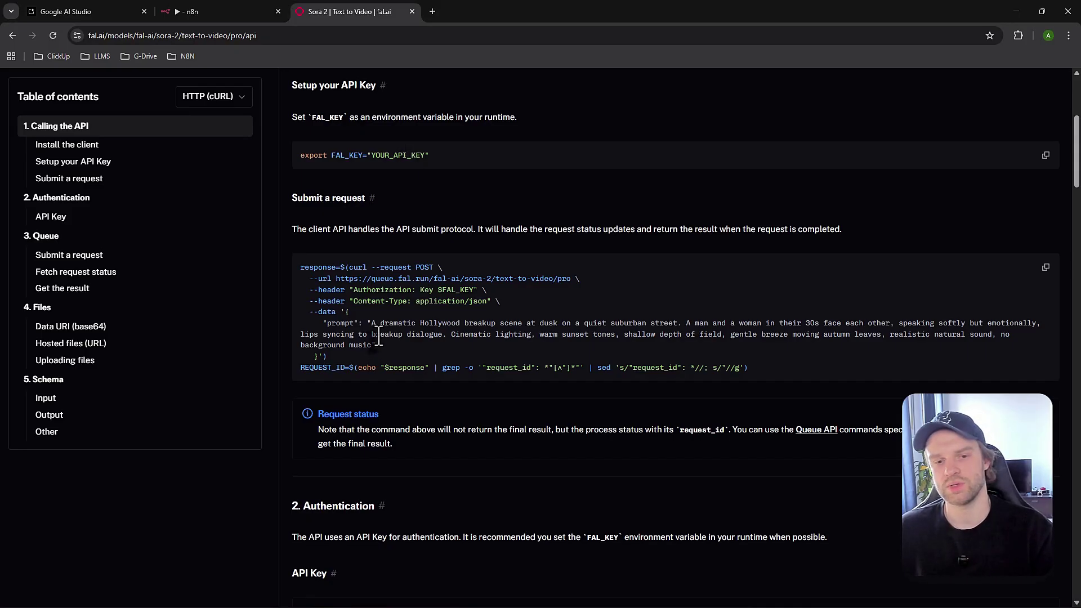
left_click_drag(319, 325, 327, 325)
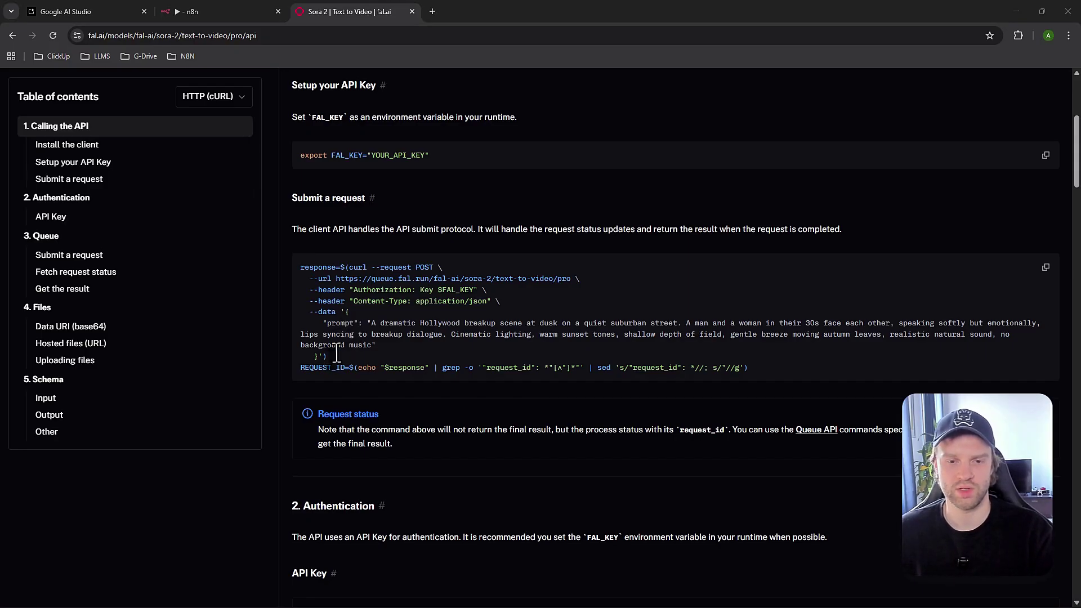
left_click_drag(300, 266, 316, 359)
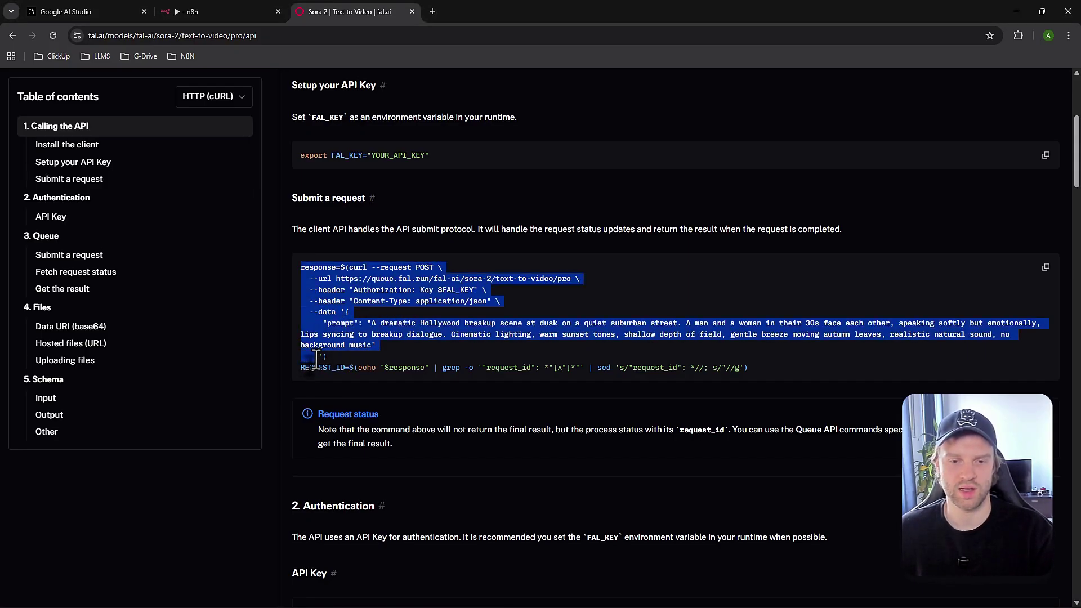
left_click(347, 317)
left_click_drag(348, 317, 324, 353)
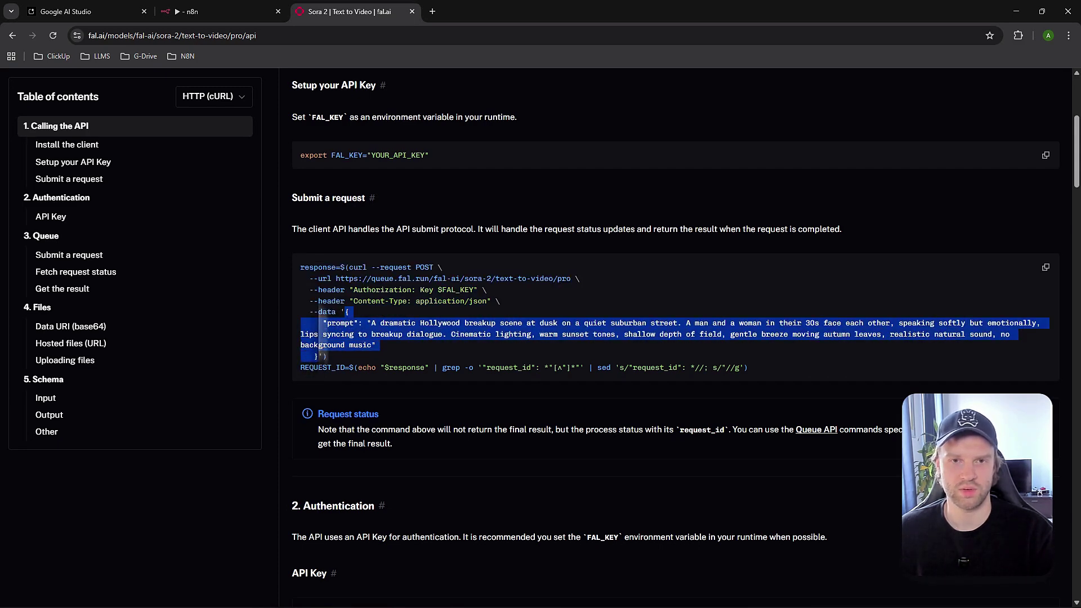
key("ctrl+shift+Tab")
left_click(287, 432)
type("{   \"prompt\": \"A dramatic Hollywood breakup scene at dusk on a quiet suburban street. A man and a woman in their 30s face each other, speaking softly but emotionally, lips syncing to breakup dialogue. Cinematic lighting, warm sunset tones, shallow depth of field, gentle breeze moving autumn leaves, realistic natural sound, no background music\" }")
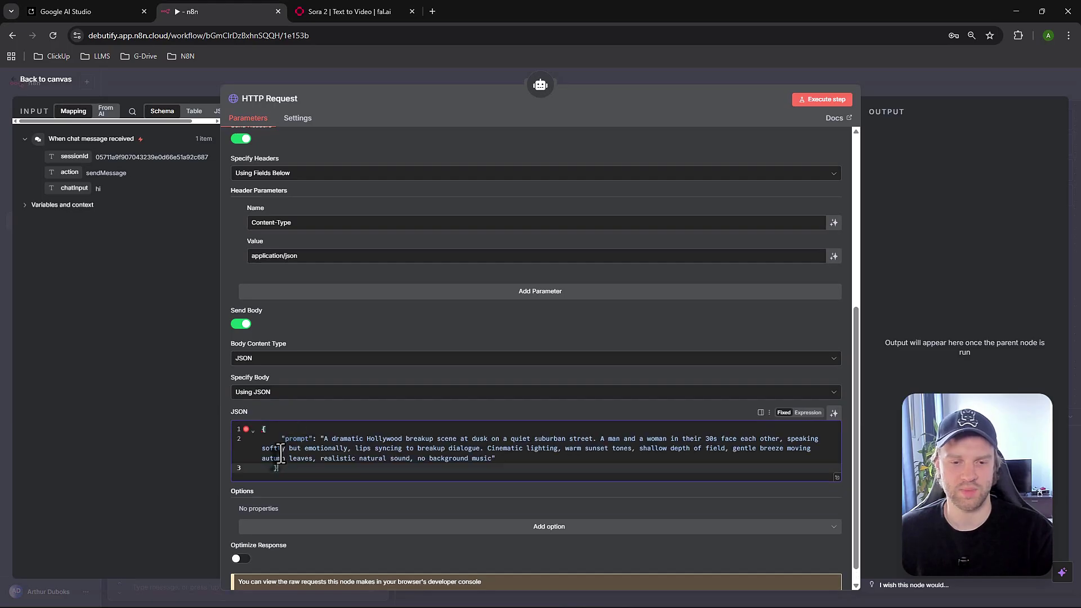
scroll(337, 483, "up", 1)
scroll(314, 410, "down", 2)
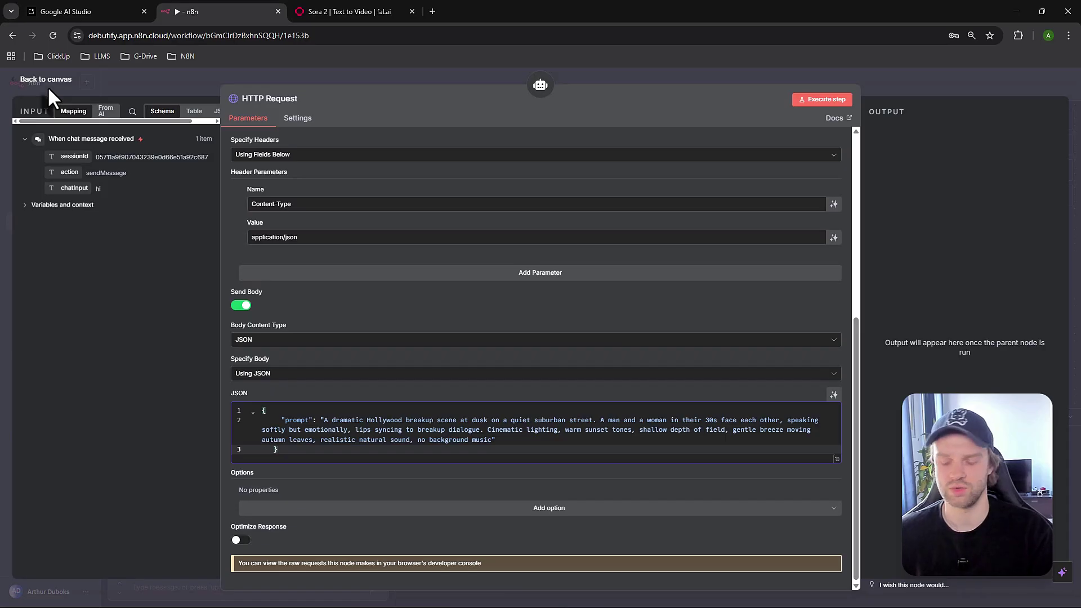
Back on the canvas, draft the chat message 'generate of vc' and briefly reopen the HTTP Request node
left_click(56, 80)
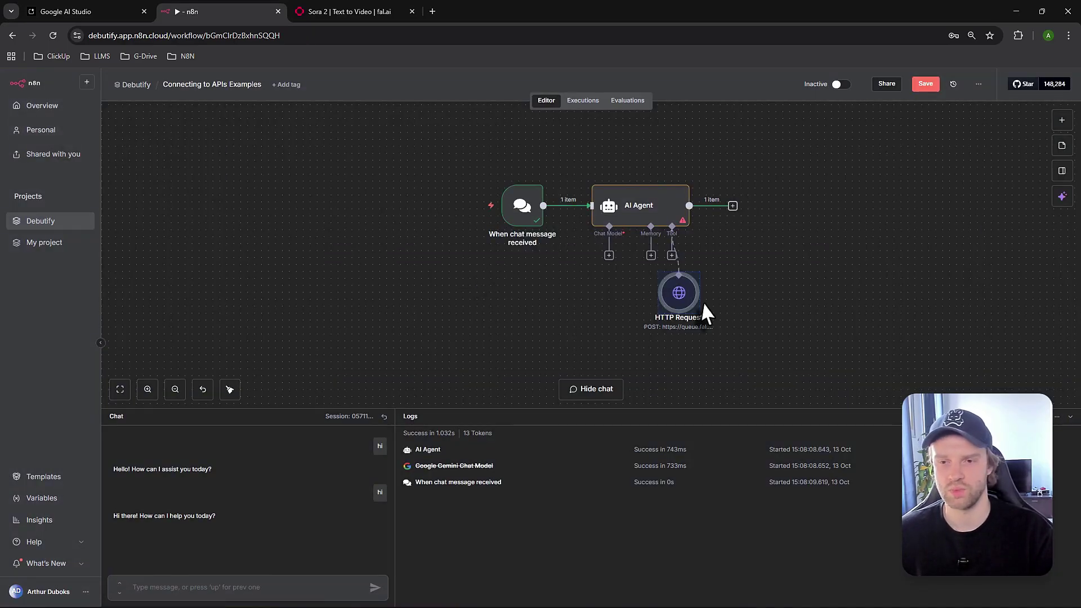
left_click(523, 213)
left_click(245, 580)
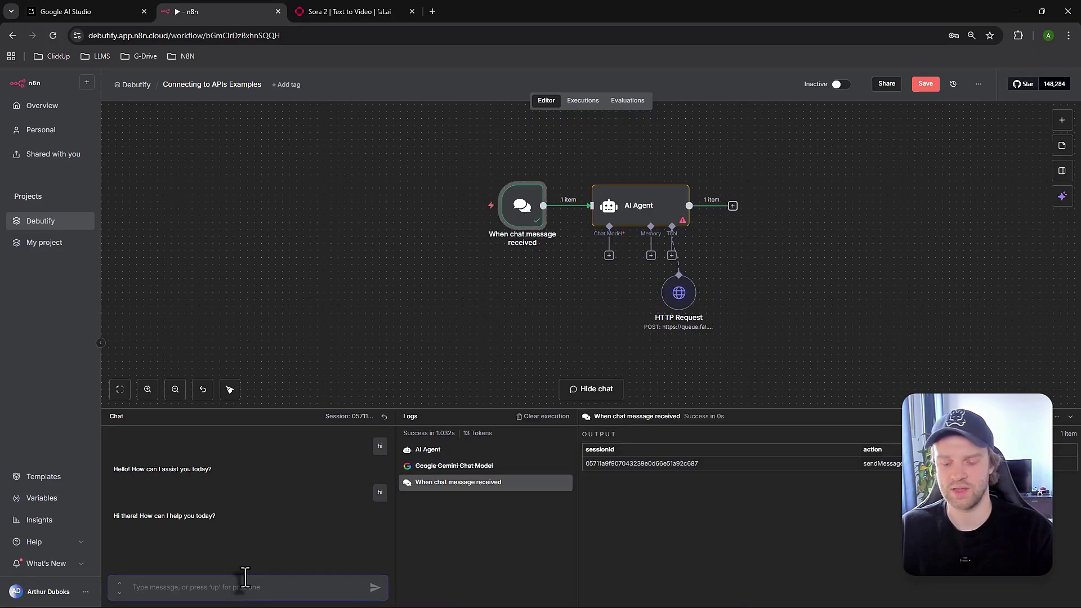
type("gen")
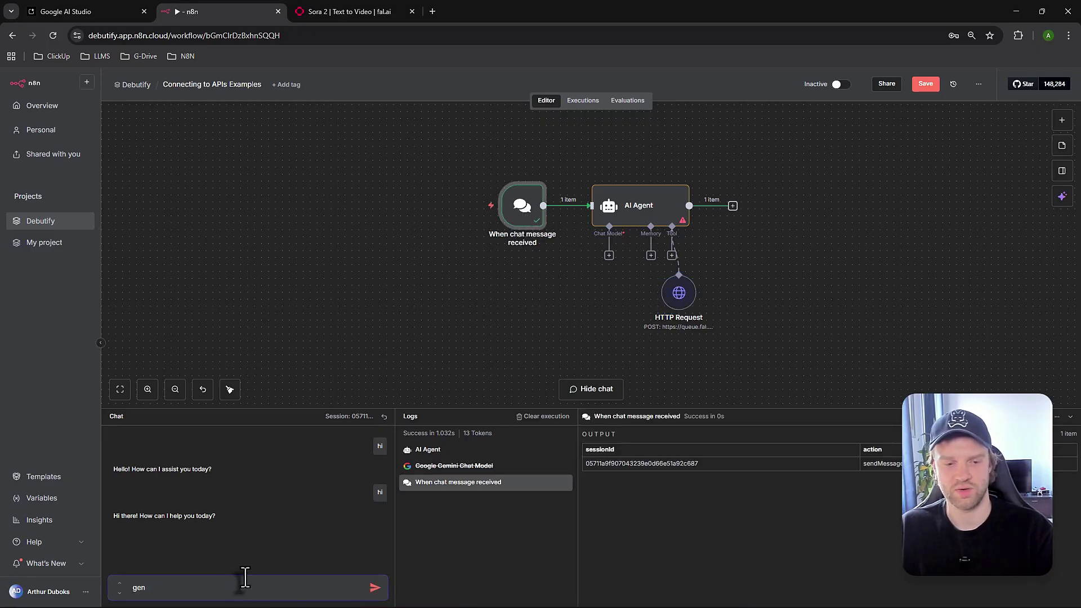
type("erate of vcca")
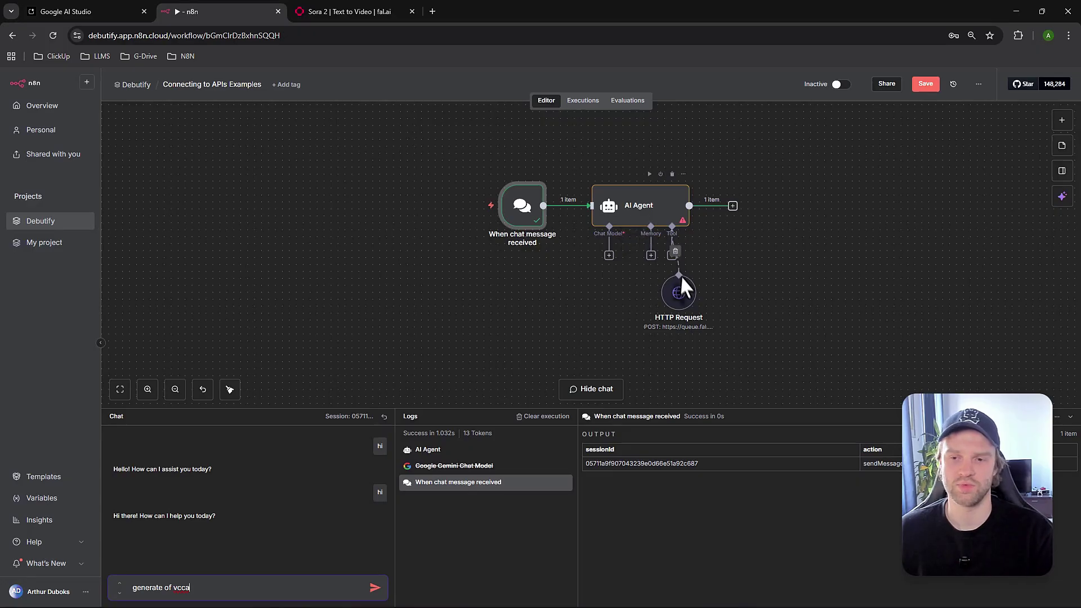
double_click(678, 293)
key("Escape")
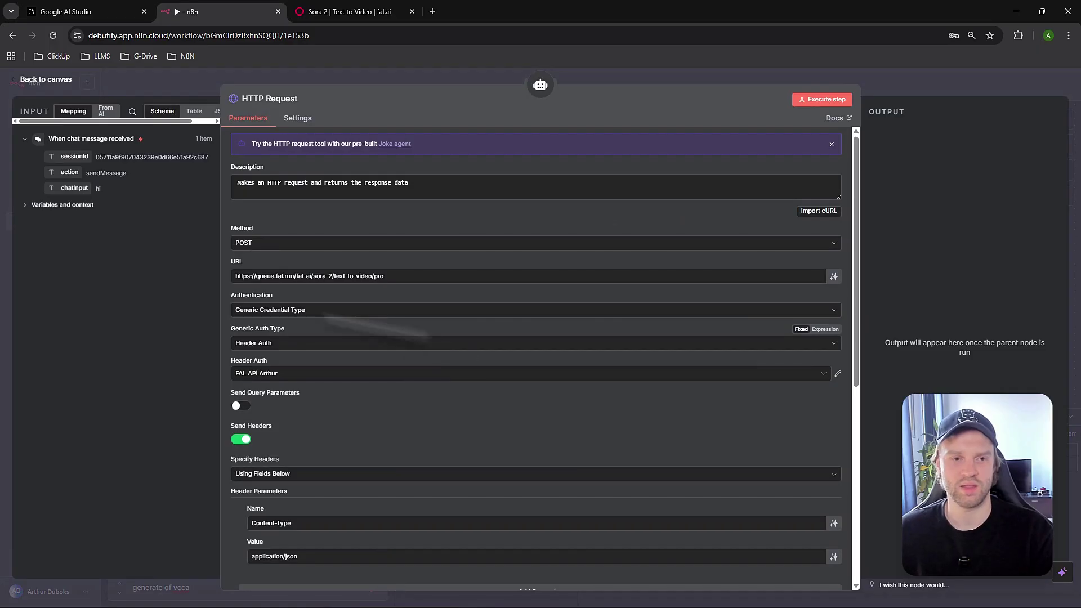
Select and delete the sample breakup-scene prompt text in the HTTP Request's JSON body
scroll(318, 414, "down", 5)
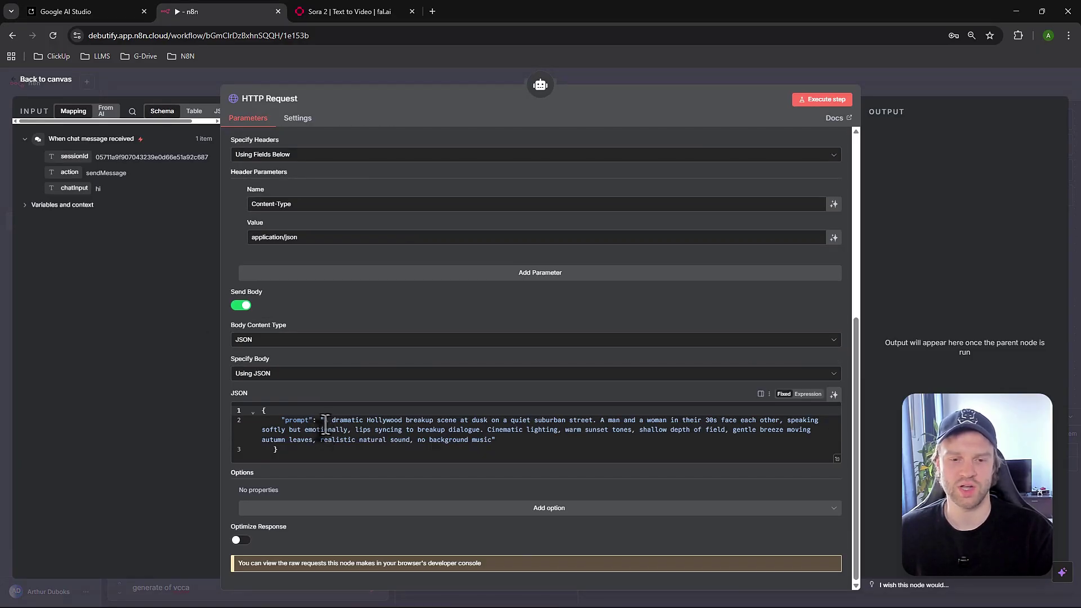
left_click(326, 429)
left_click_drag(322, 421, 327, 430)
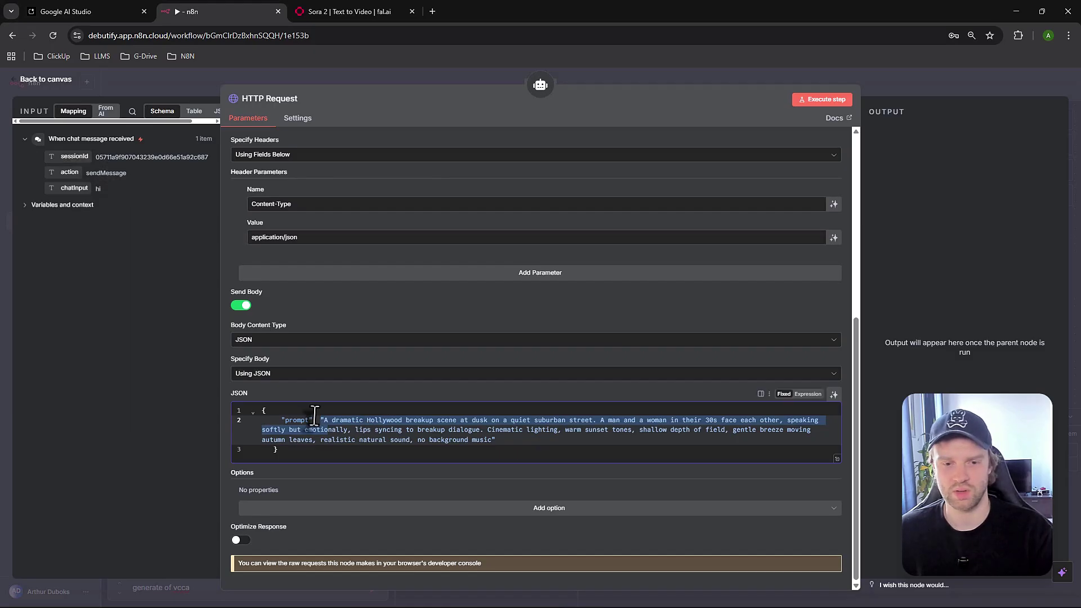
left_click(322, 442)
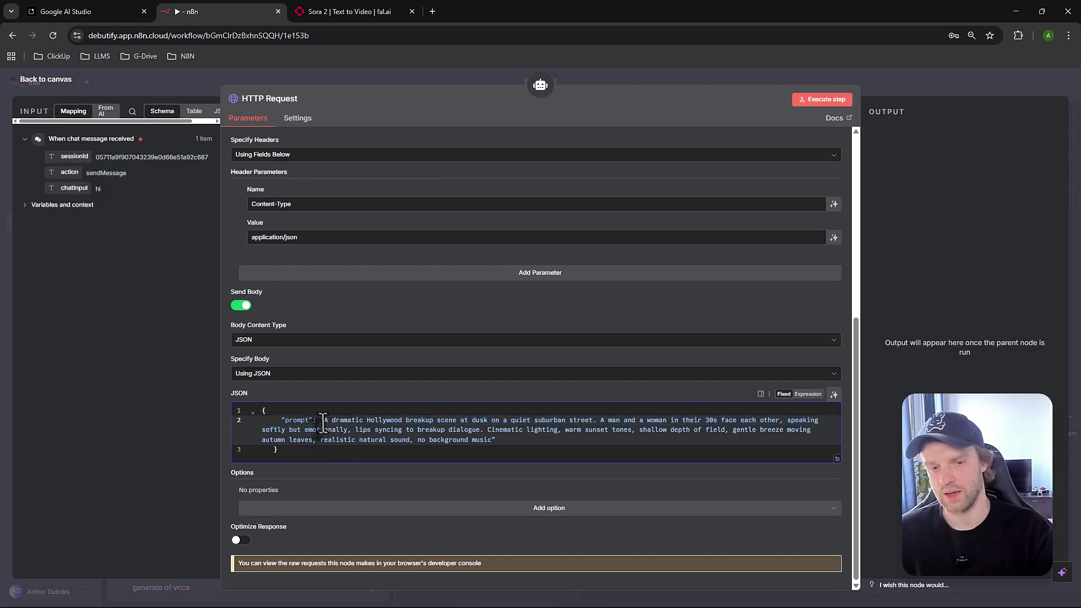
left_click_drag(321, 420, 487, 440)
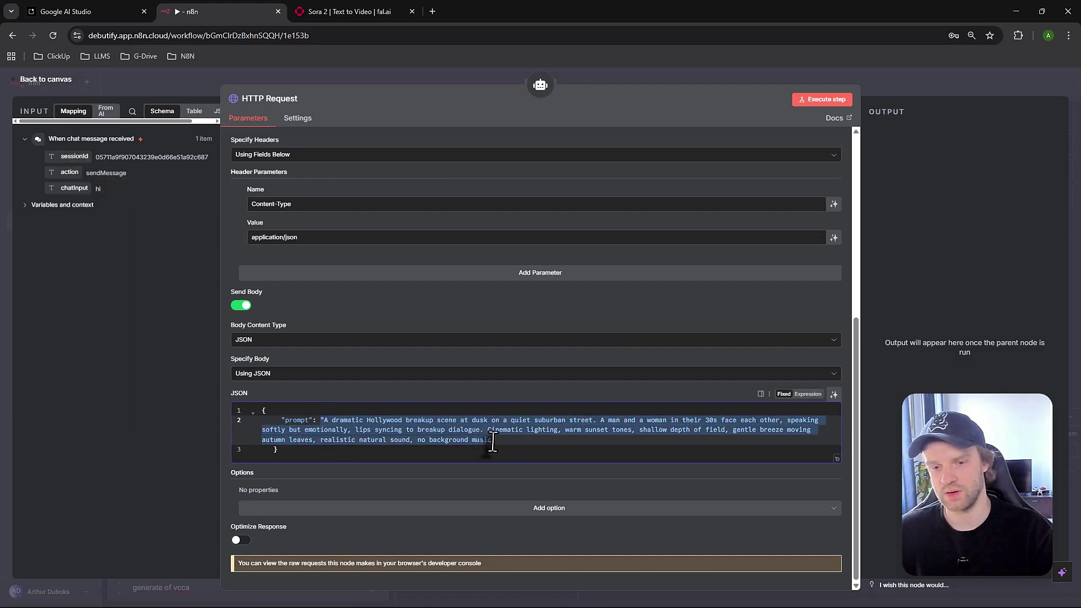
key("BackSpace")
key("BackSpace")
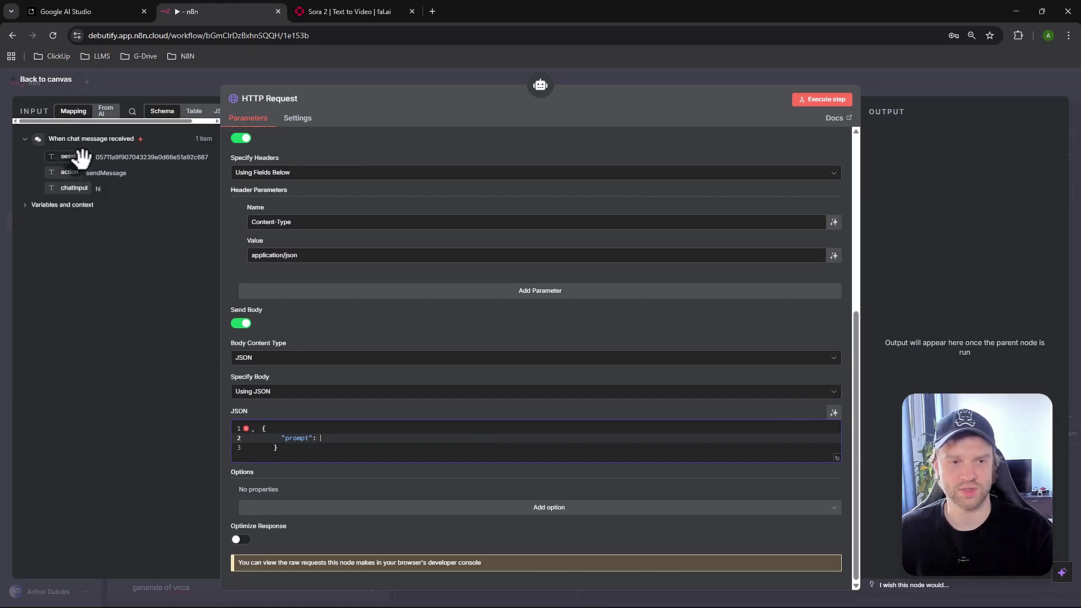
Drop the chat trigger's chatInput into the JSON prompt value so it resolves to 'hi'
left_click_drag(73, 155, 323, 451)
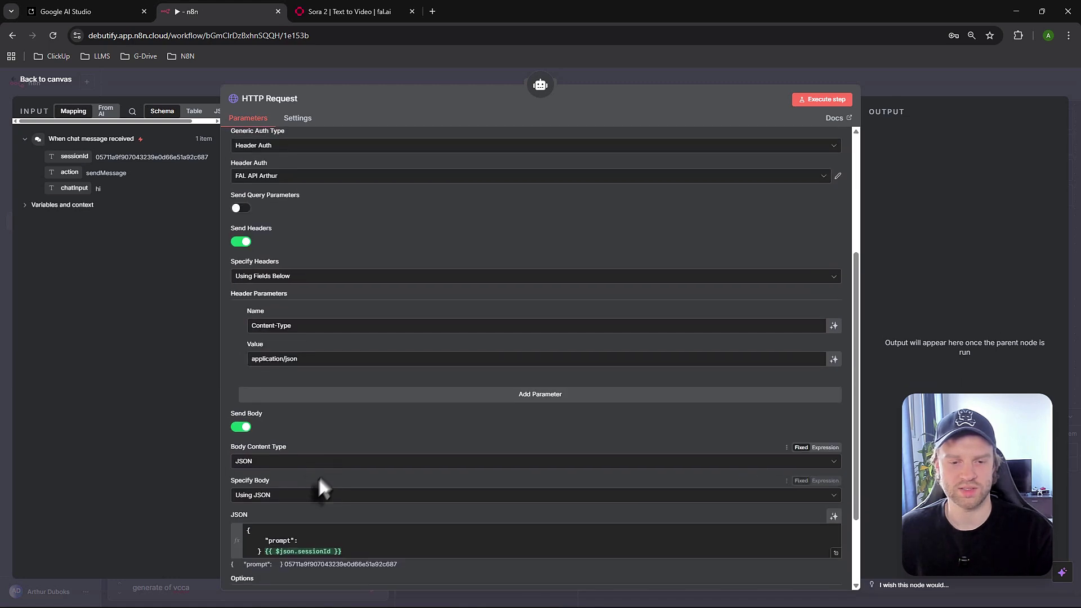
left_click(346, 447)
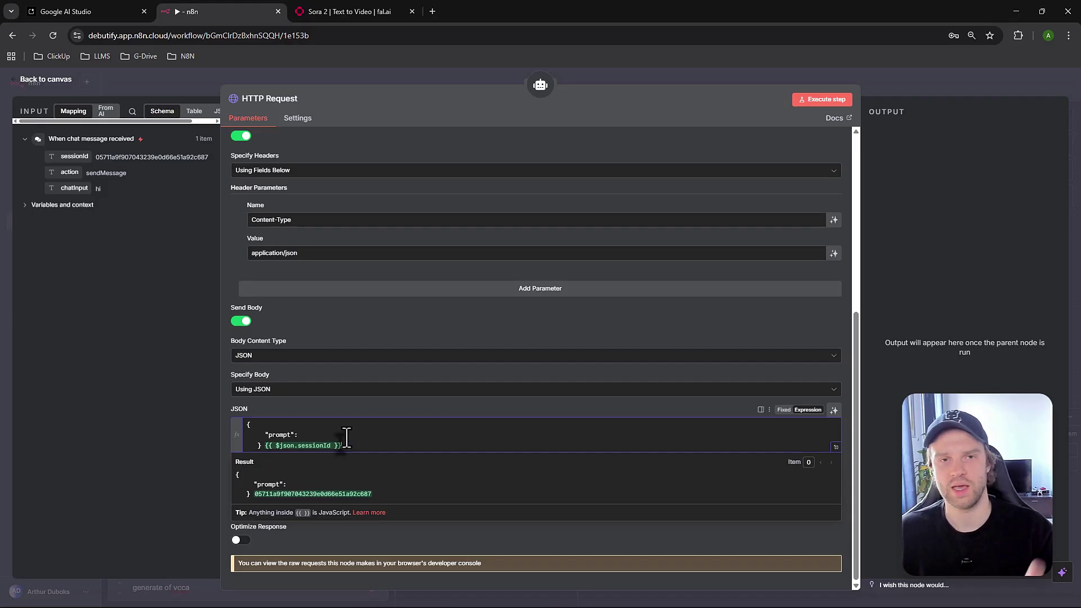
left_click(217, 110)
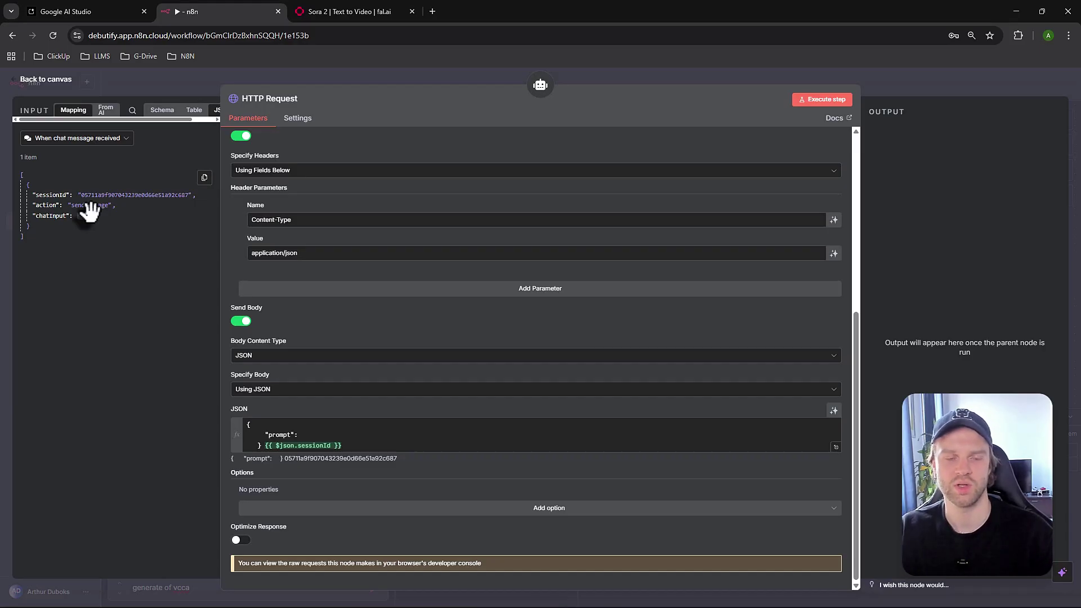
mouse_move(88, 211)
left_mouse_down()
mouse_move(84, 193)
mouse_move(338, 444)
mouse_move(326, 483)
mouse_move(307, 447)
left_mouse_up()
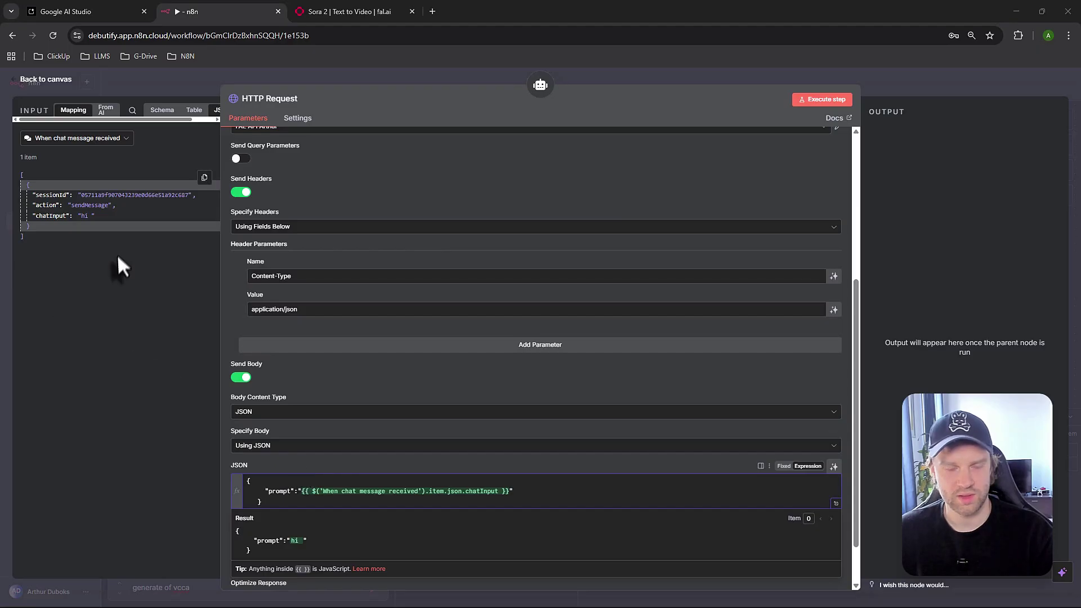
Reopen the HTTP Request node and delete the old prompt expression from the JSON body
left_click(45, 82)
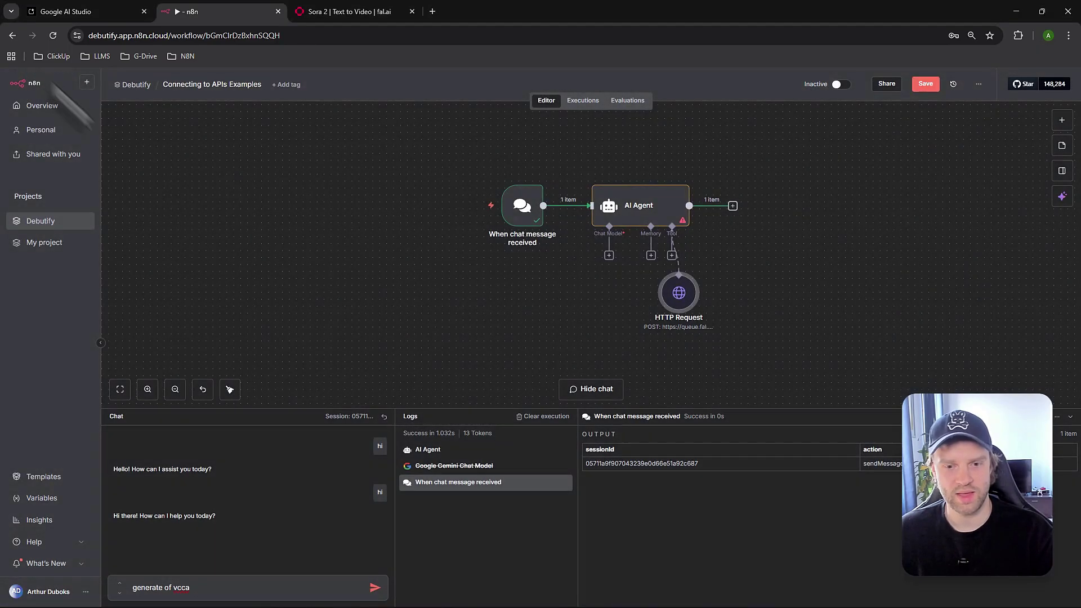
triple_click(252, 591)
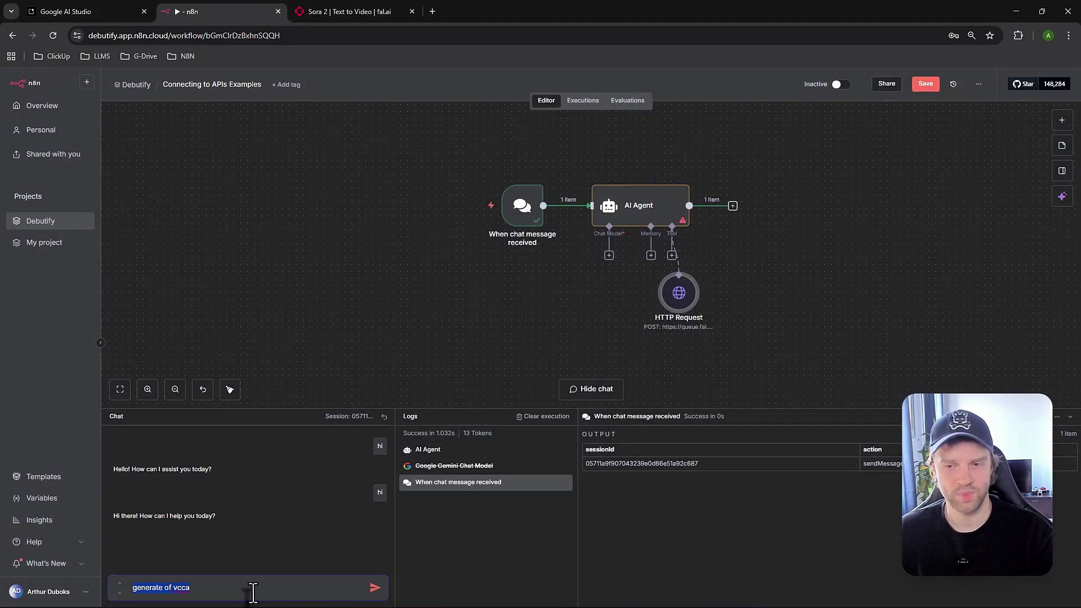
double_click(680, 297)
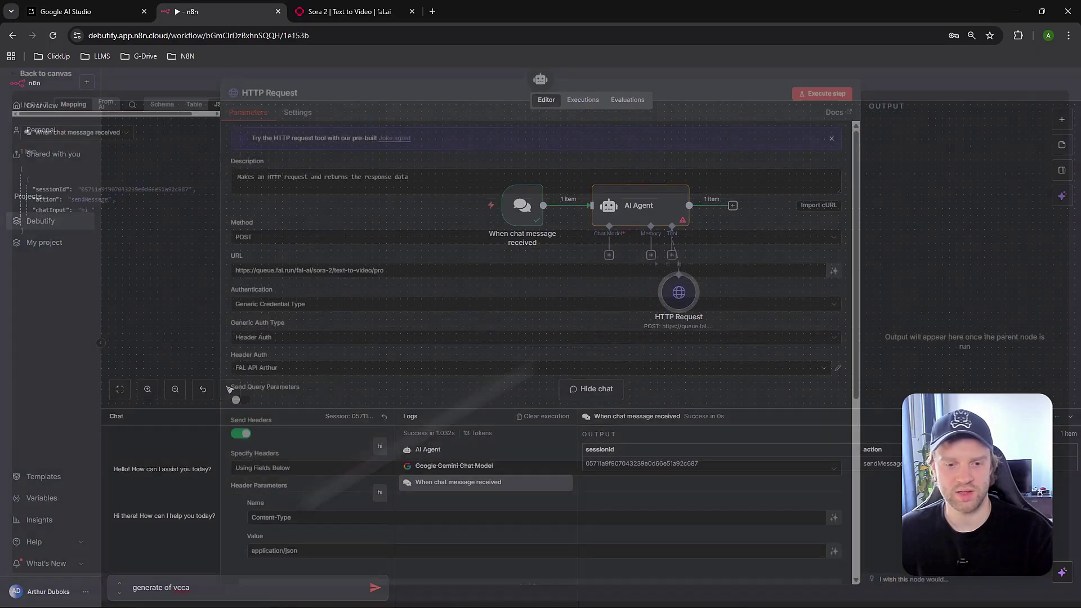
scroll(419, 472, "down", 5)
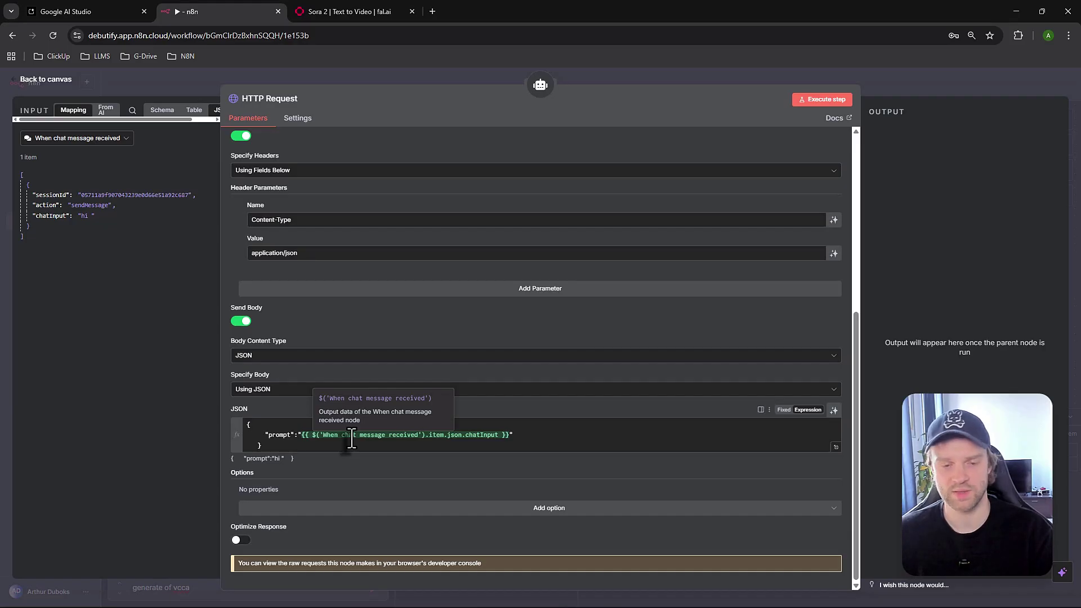
left_click_drag(299, 434, 499, 437)
left_click(314, 443)
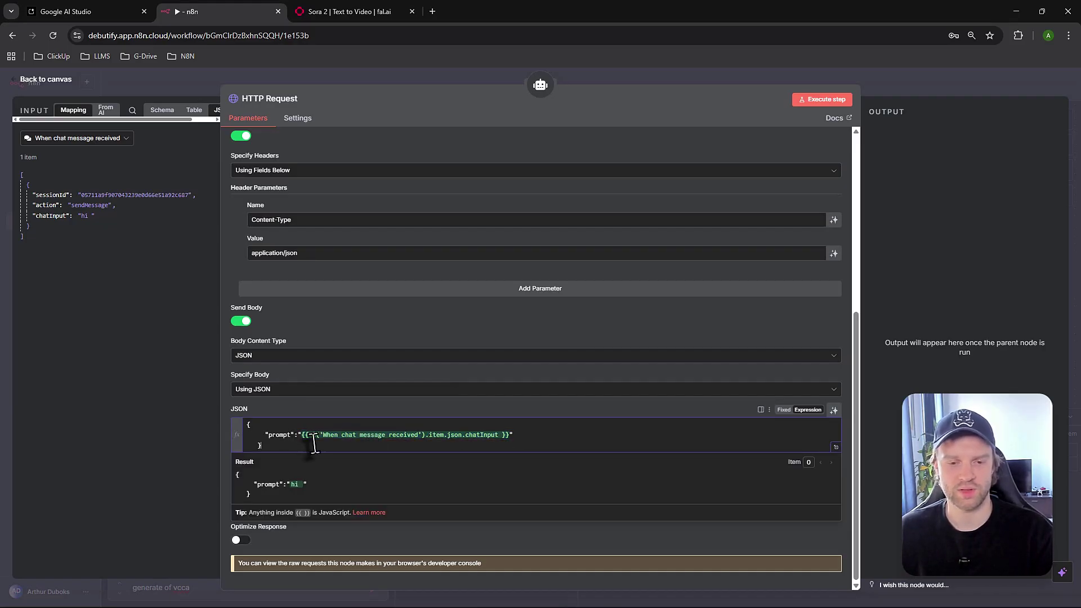
left_click_drag(301, 435, 509, 437)
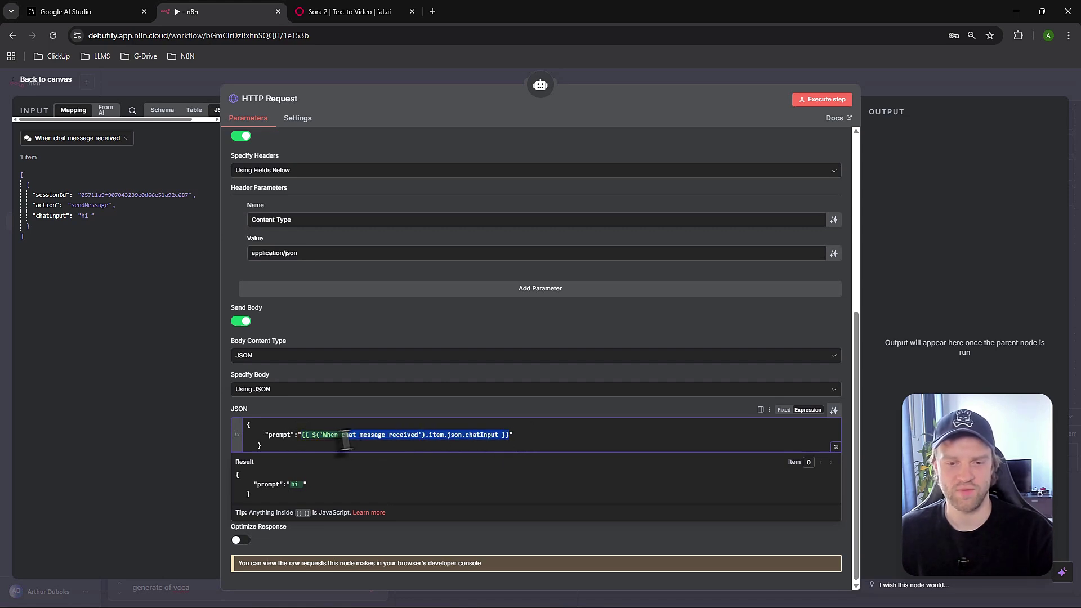
key("BackSpace")
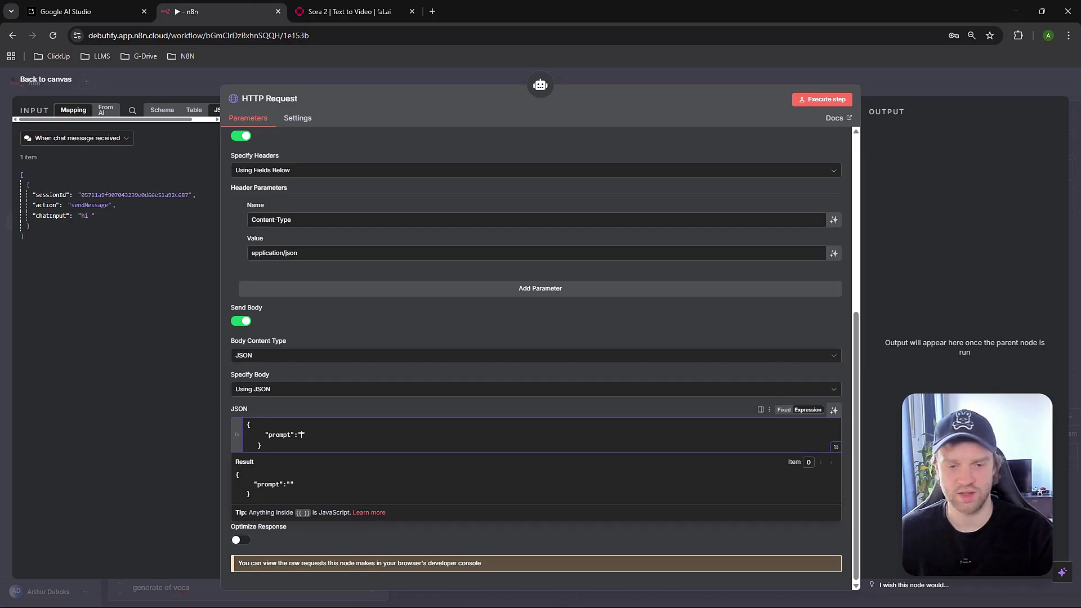
Type empty quotes after "prompt": and drop the chatInput field between them
left_click(324, 434)
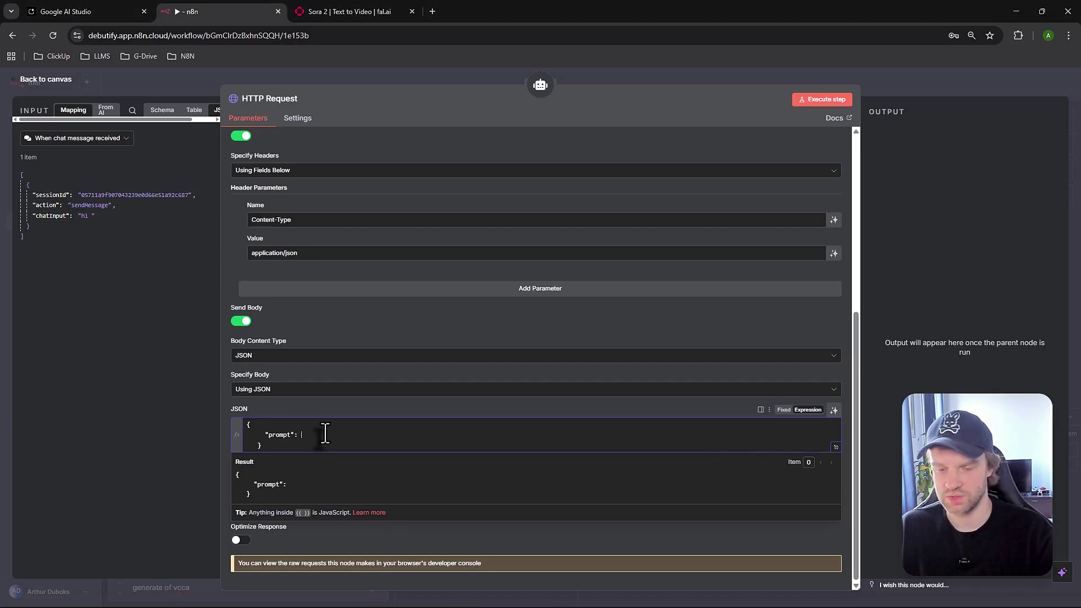
type("\"\"")
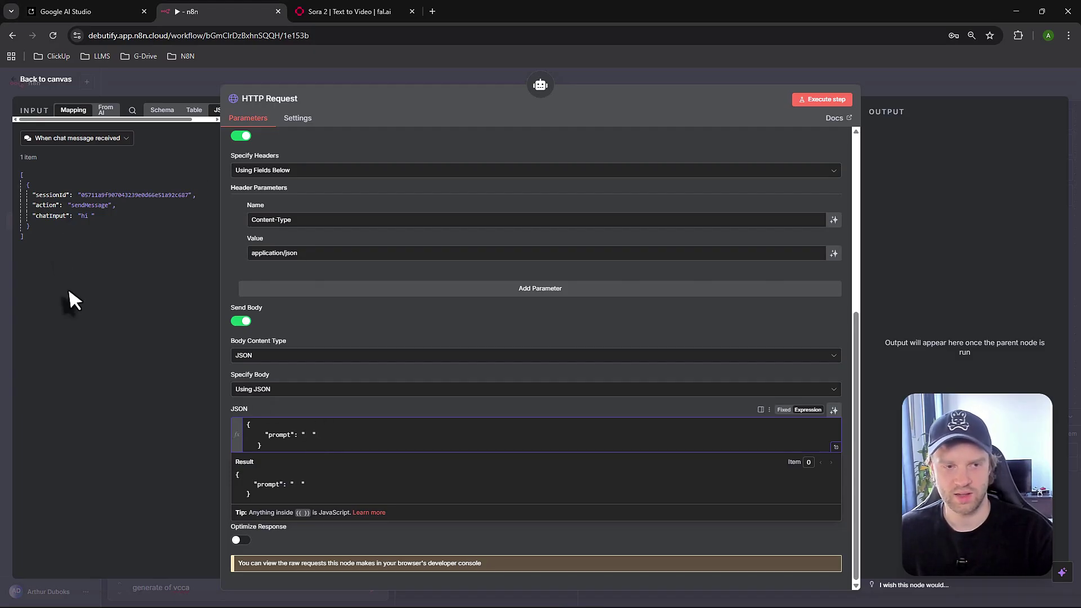
left_click_drag(50, 222, 319, 444)
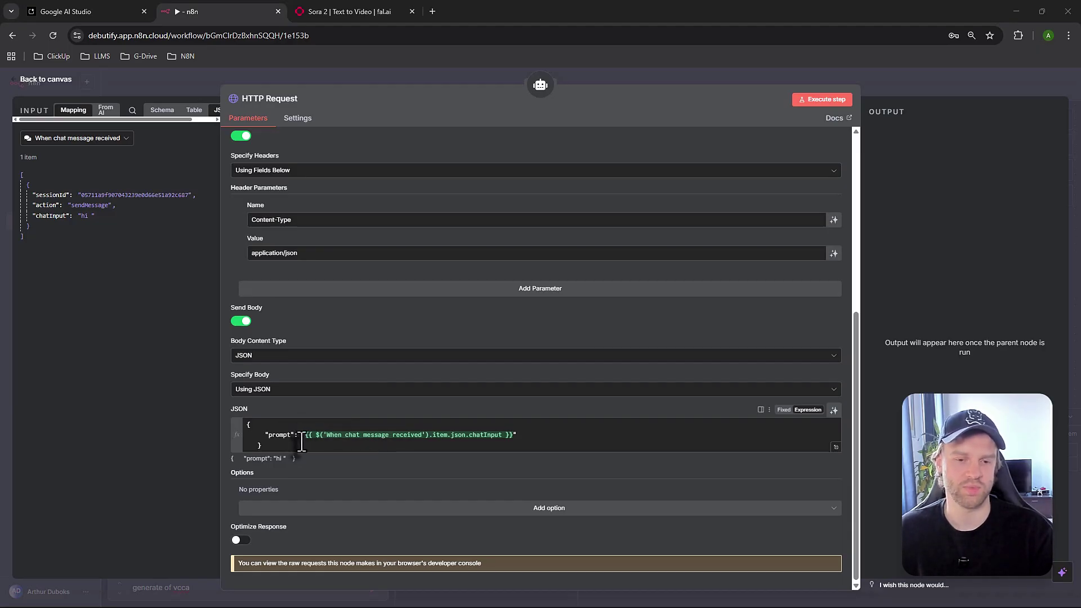
In the fal.ai Sora 2 docs, highlight the 1080 resolution and 16:9 aspect ratio values
left_click(344, 14)
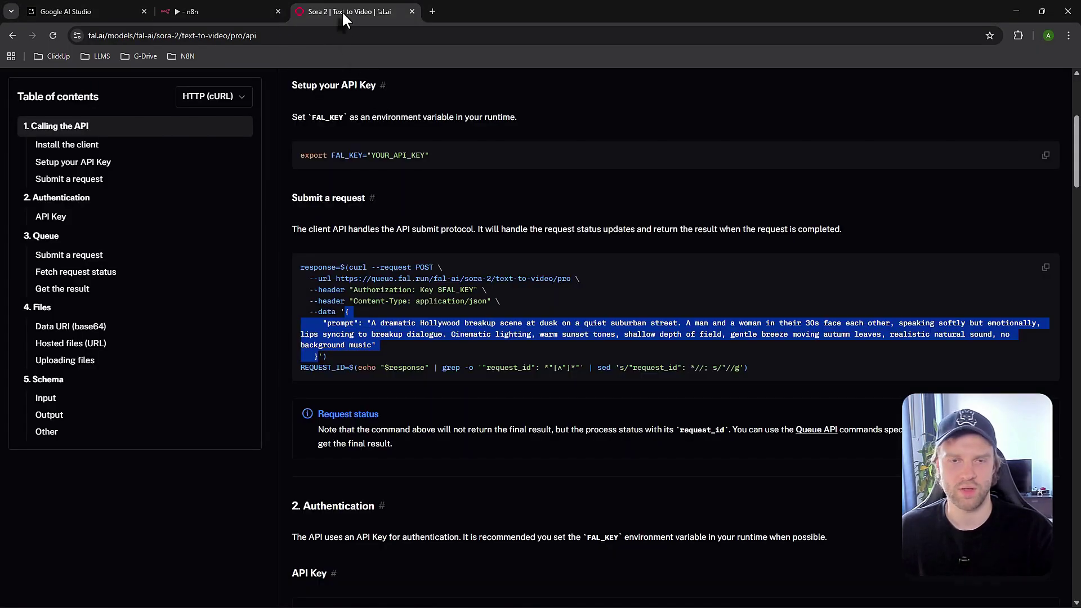
scroll(470, 321, "down", 10)
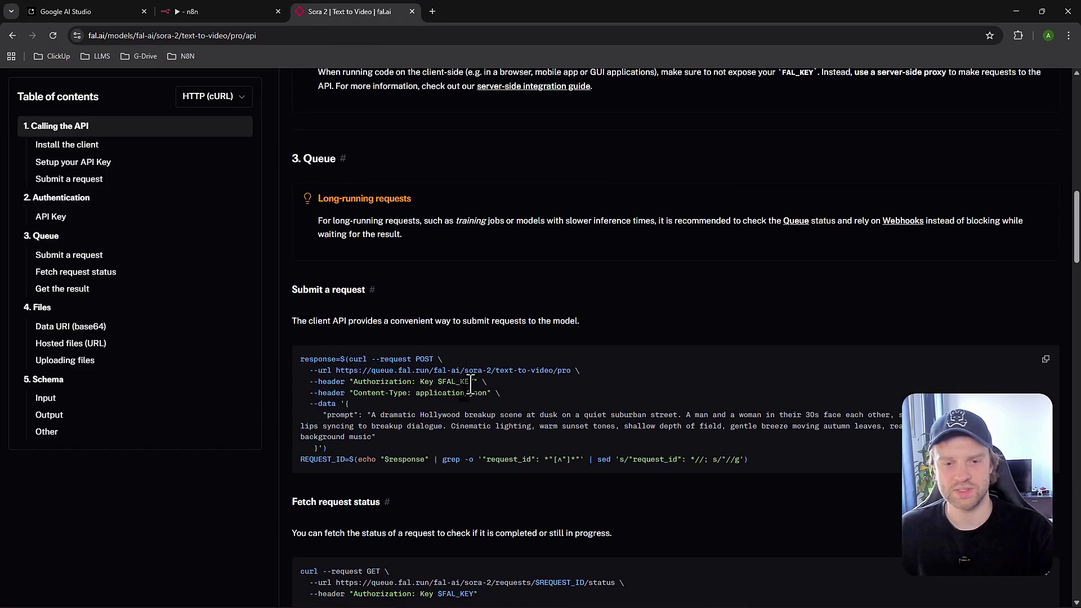
scroll(471, 387, "down", 4)
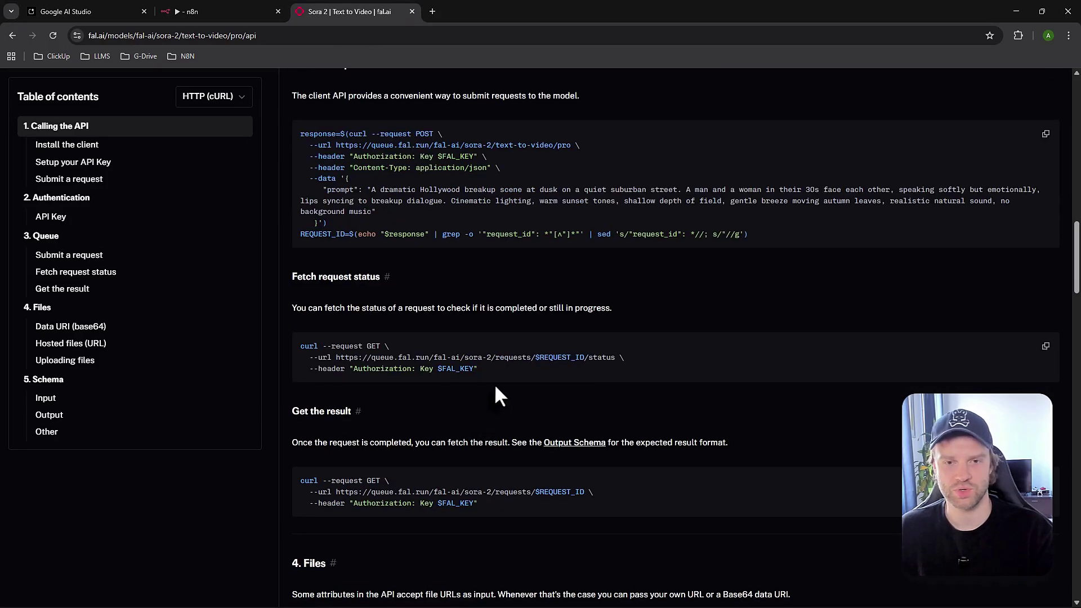
scroll(476, 387, "down", 5)
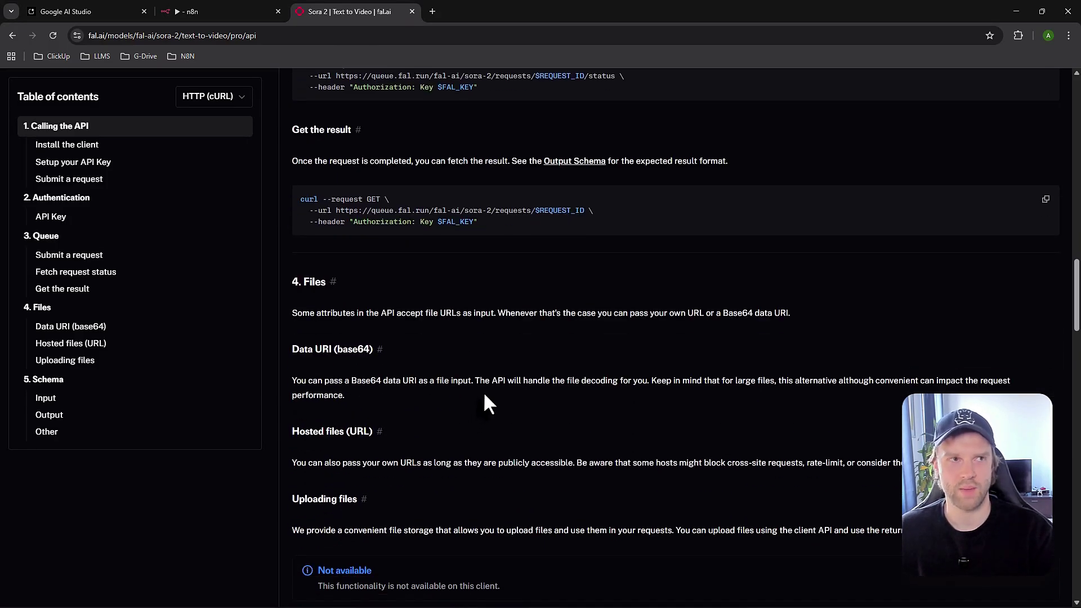
scroll(479, 394, "down", 10)
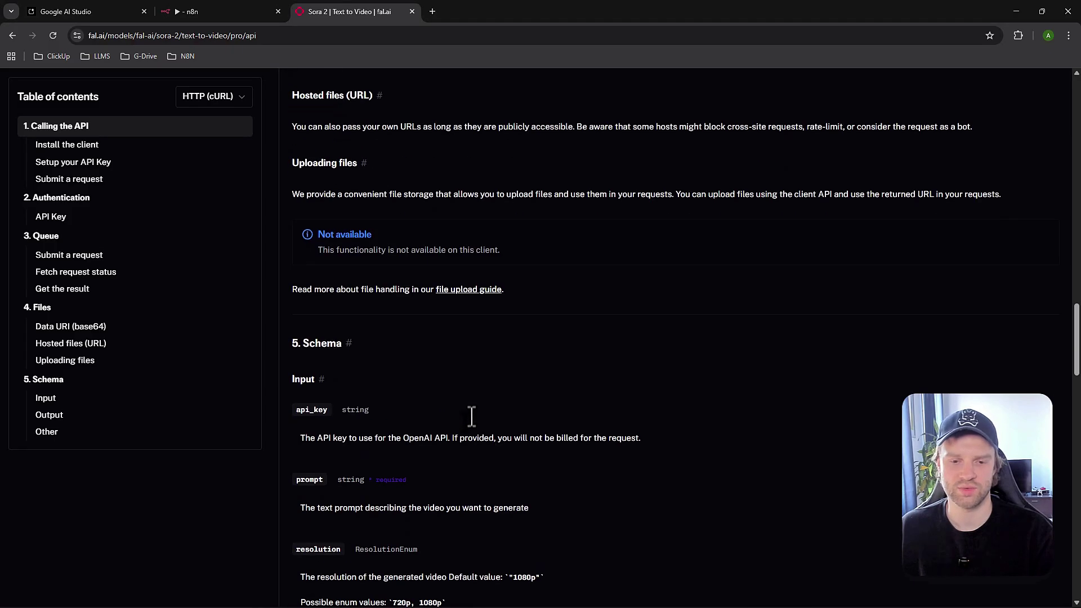
scroll(471, 419, "down", 3)
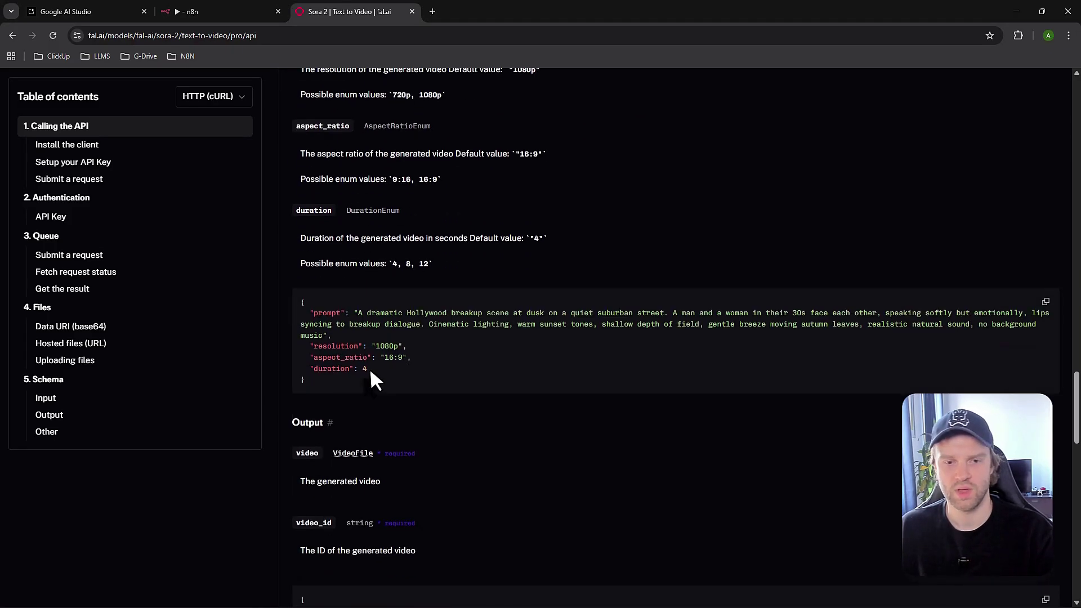
scroll(345, 356, "down", 1)
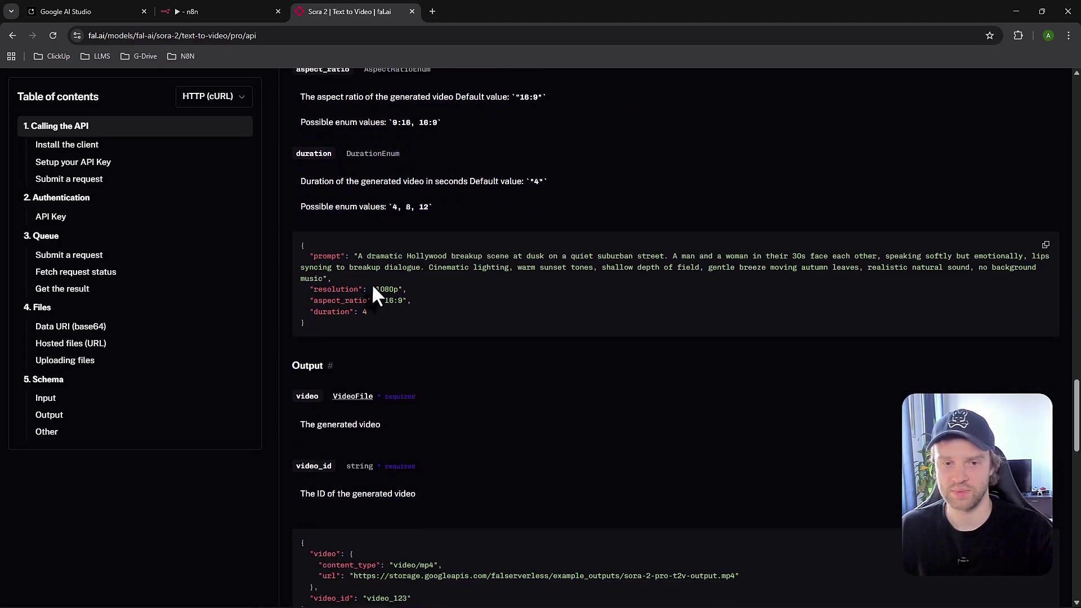
left_click_drag(309, 289, 406, 291)
left_click(408, 293)
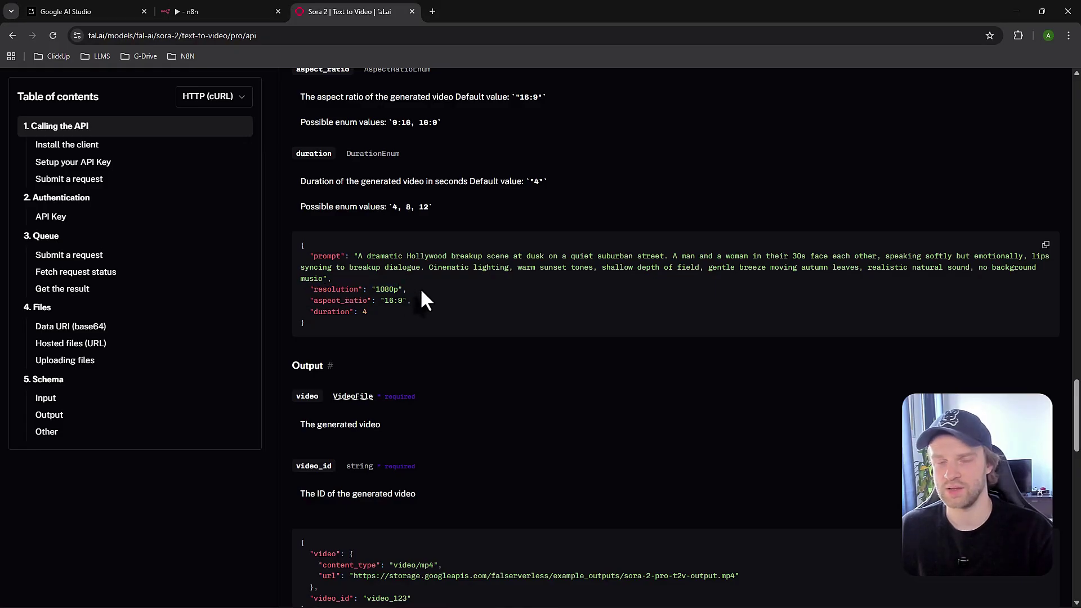
left_click_drag(376, 290, 395, 289)
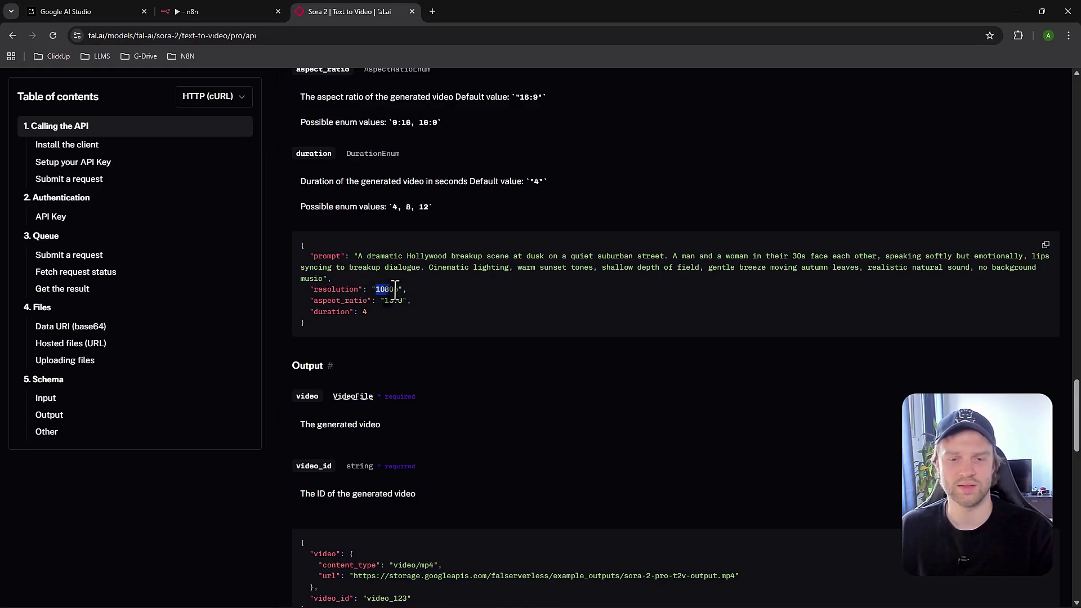
left_click(401, 301)
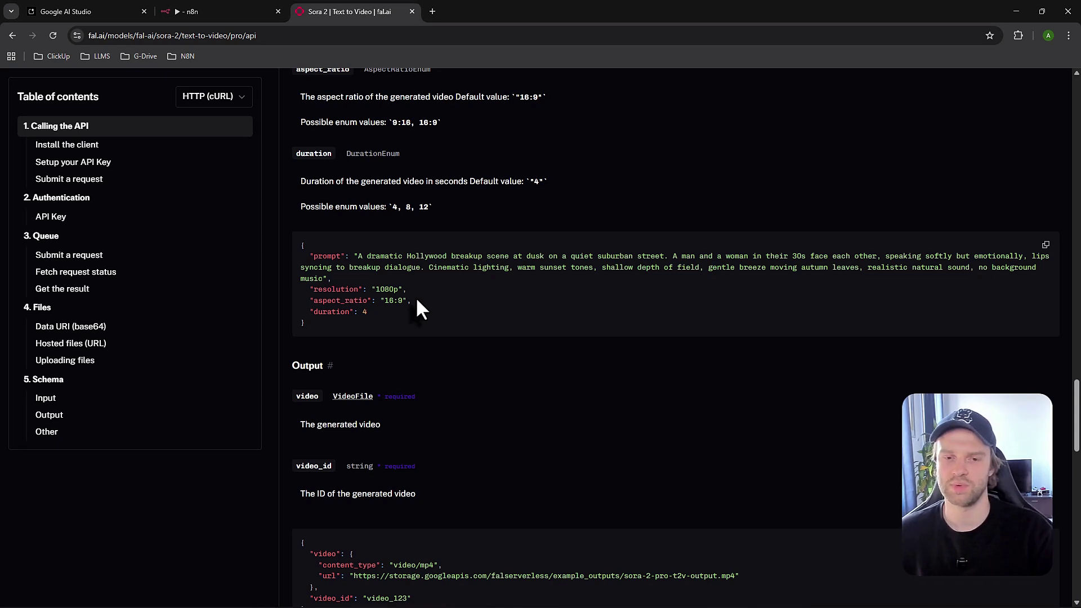
left_click_drag(388, 305, 407, 301)
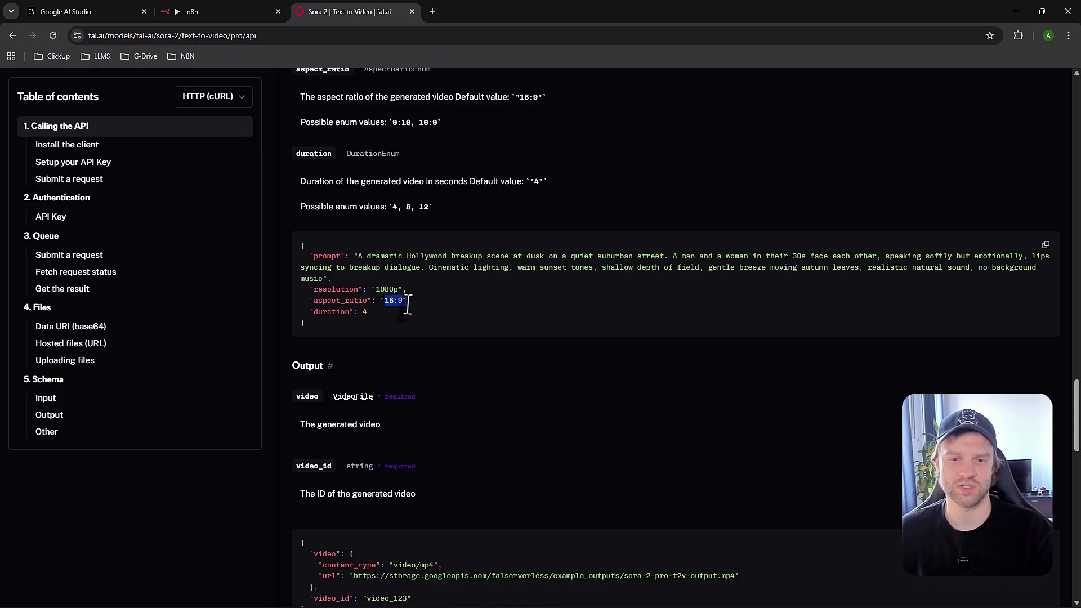
left_click(410, 321)
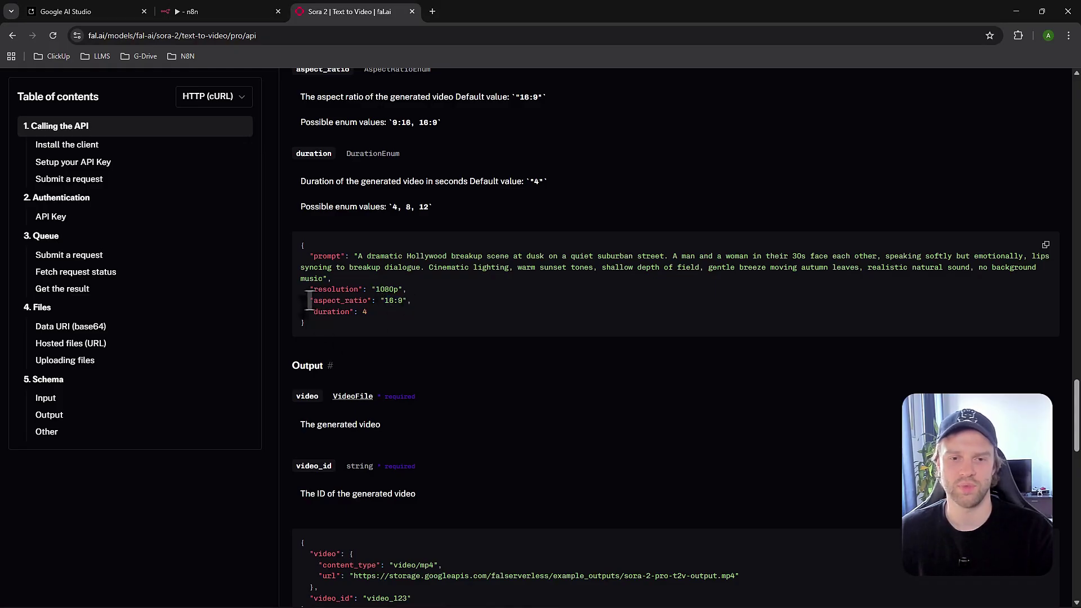
Highlight the aspect_ratio and duration parameters, then return to the n8n workflow
left_click_drag(310, 300, 409, 301)
left_click(402, 313)
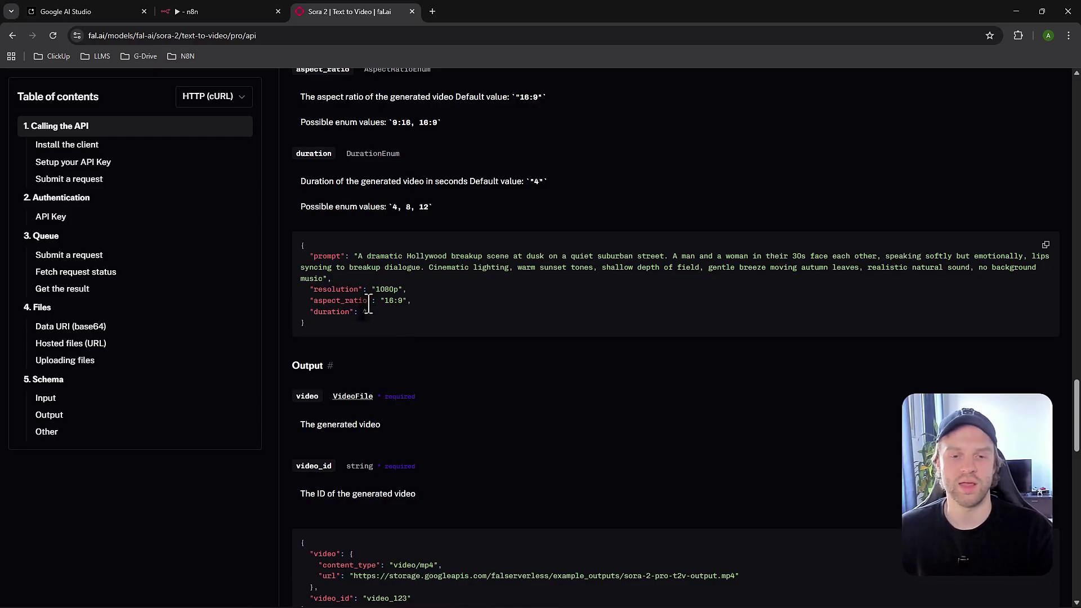
left_click_drag(309, 300, 421, 309)
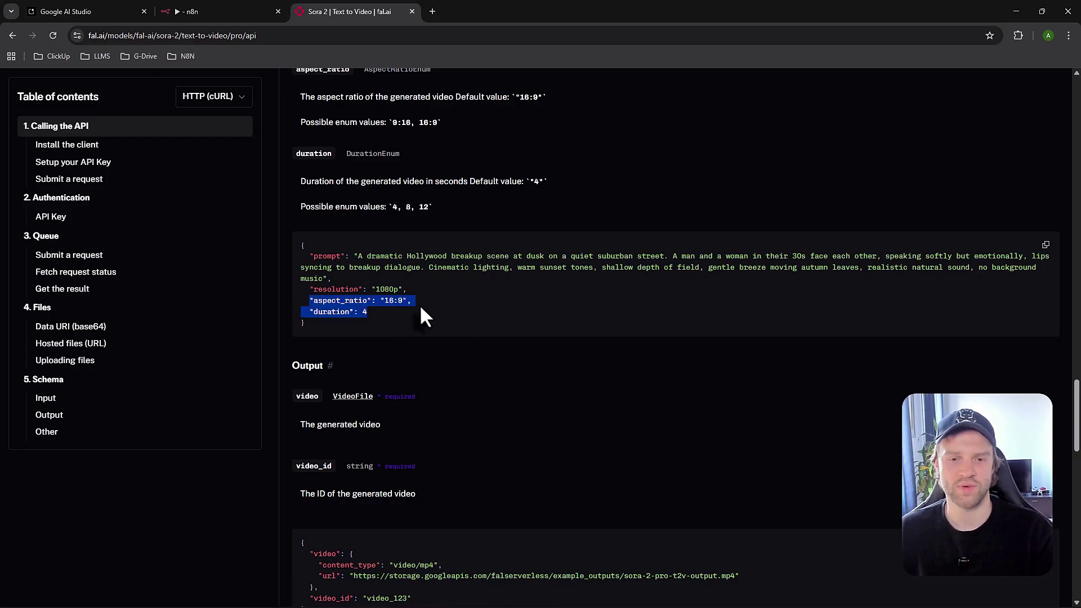
left_click(369, 313)
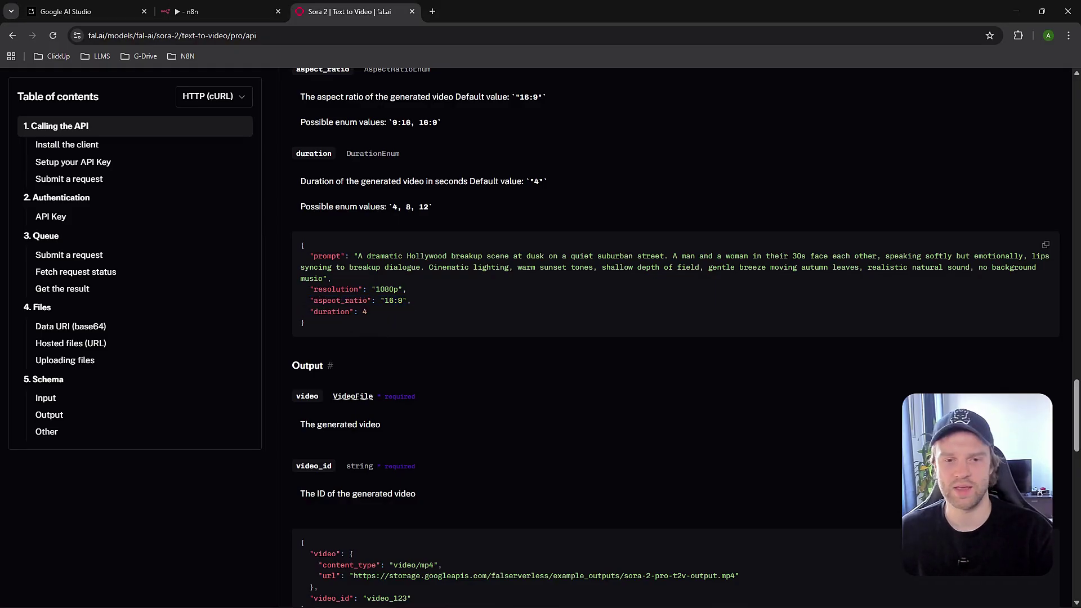
left_click_drag(312, 339, 379, 314)
left_click(377, 326)
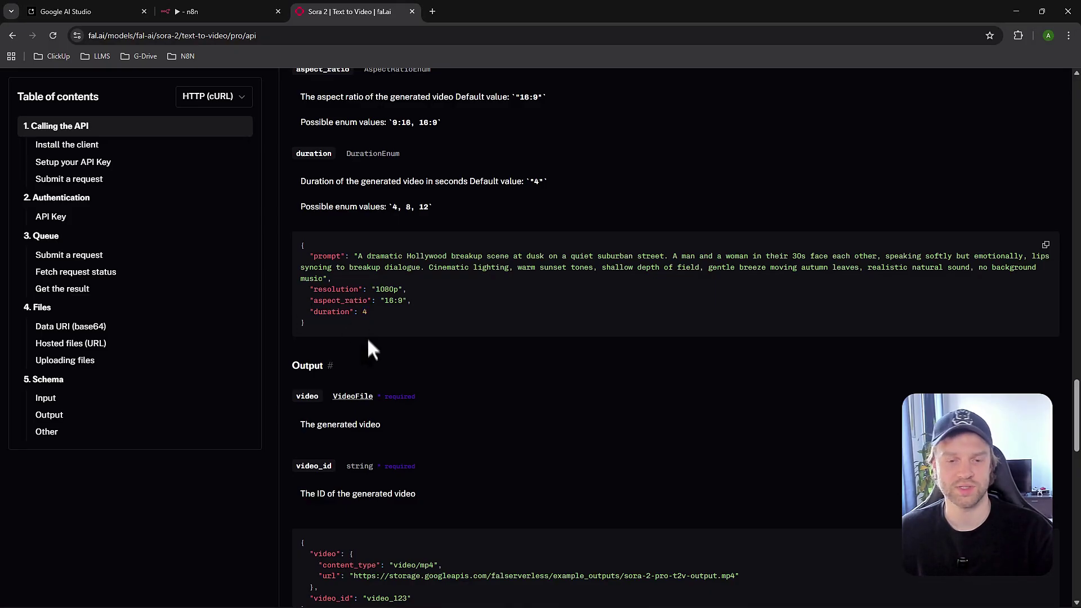
left_click_drag(309, 311, 354, 313)
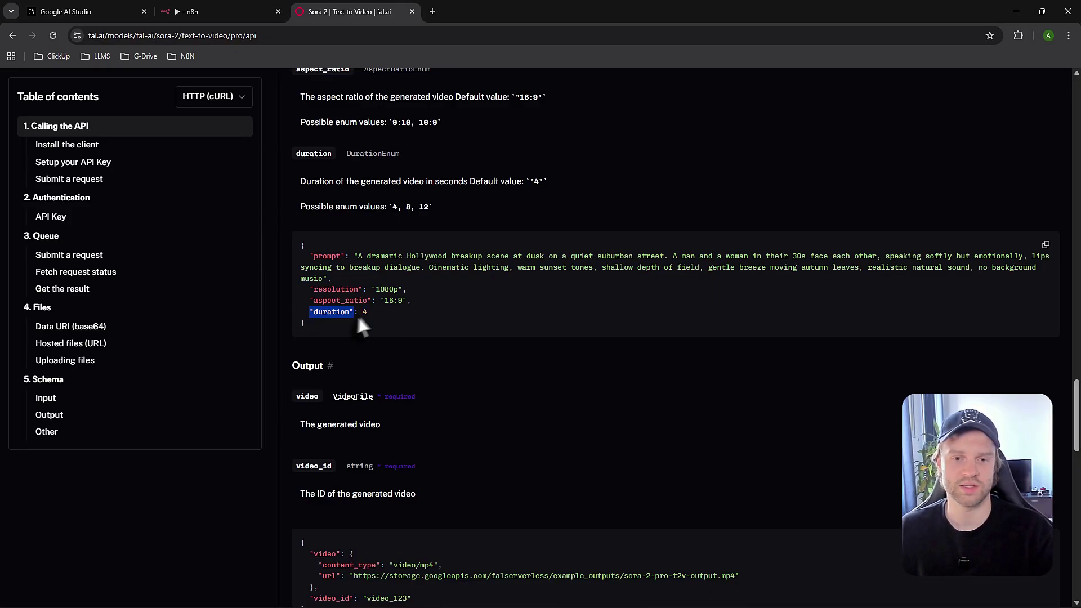
left_click(372, 316)
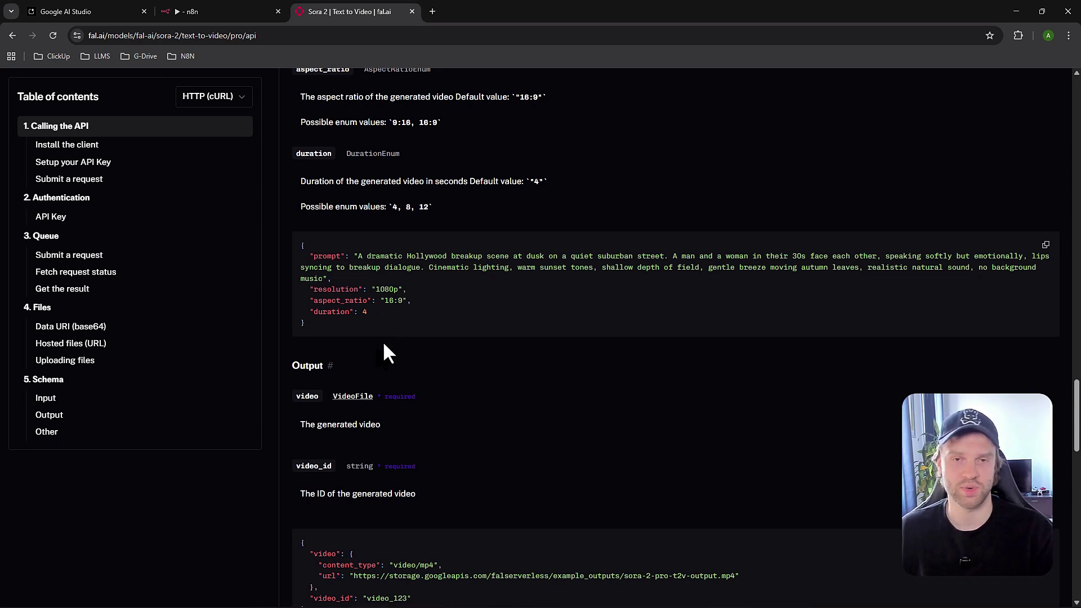
left_click_drag(310, 312, 356, 313)
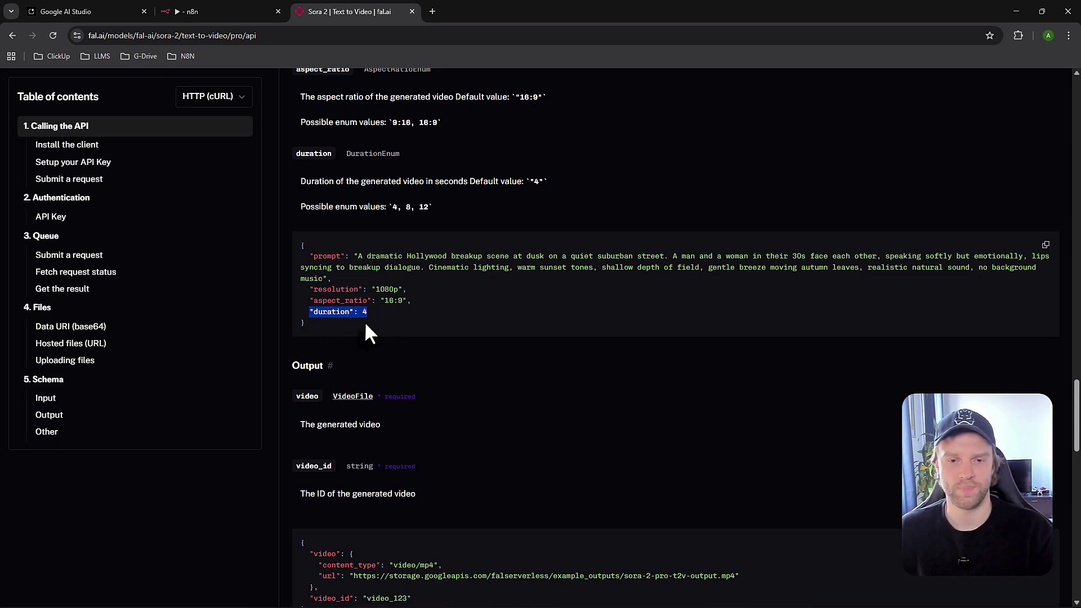
left_click(364, 324)
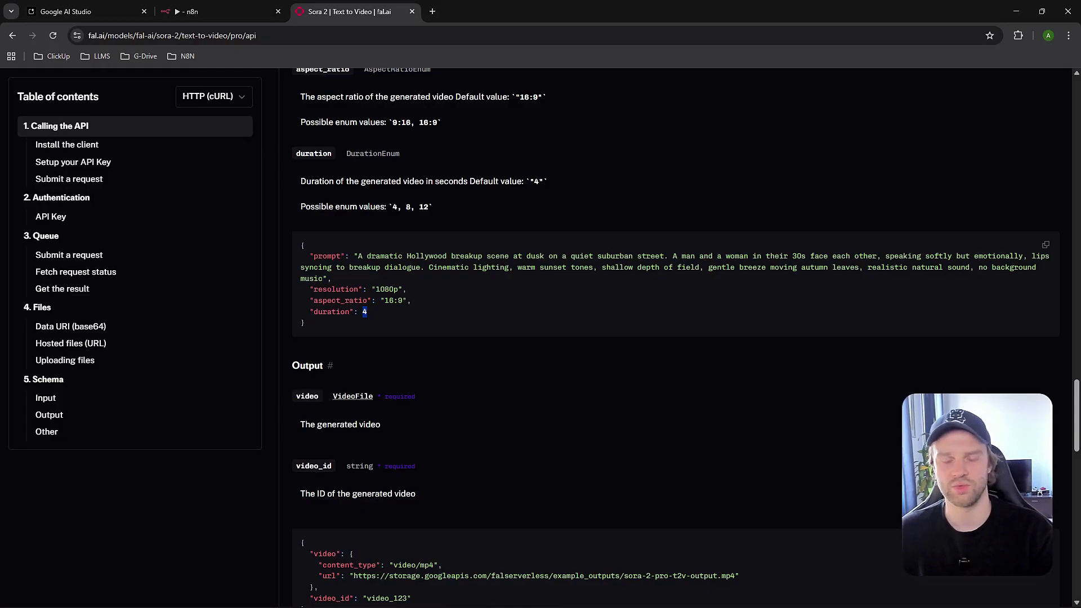
key("ctrl+shift+Tab")
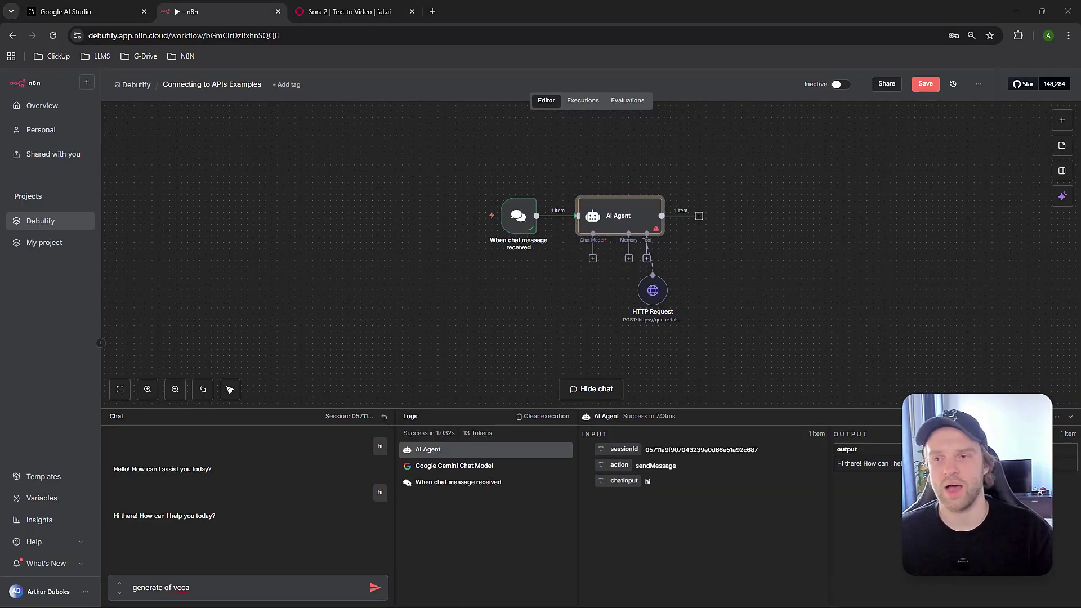